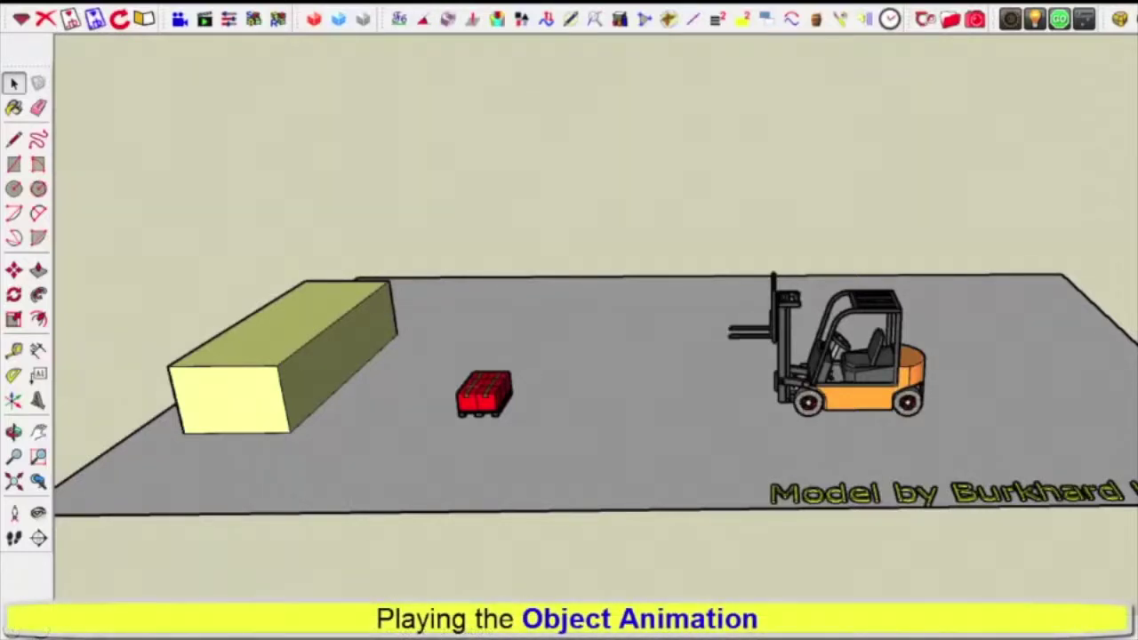
Step: Open the Animator timeline panel and run the Forklift Motion clip
click(205, 20)
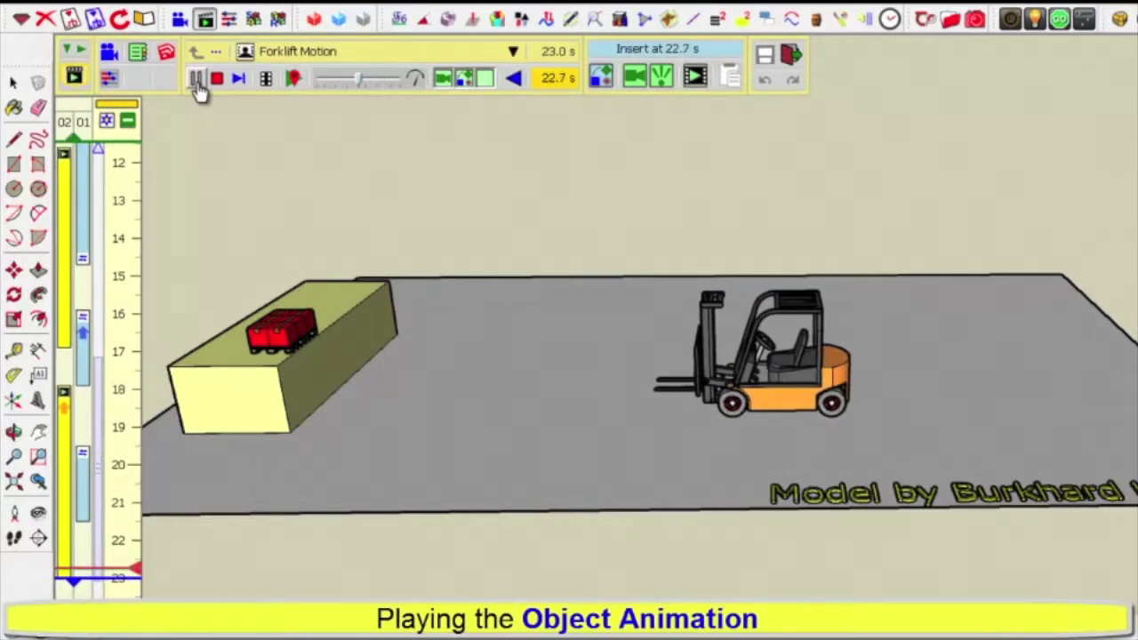
Step: Pause Forklift Motion at 23.0 s and rewind it to 0.0 s
click(197, 86)
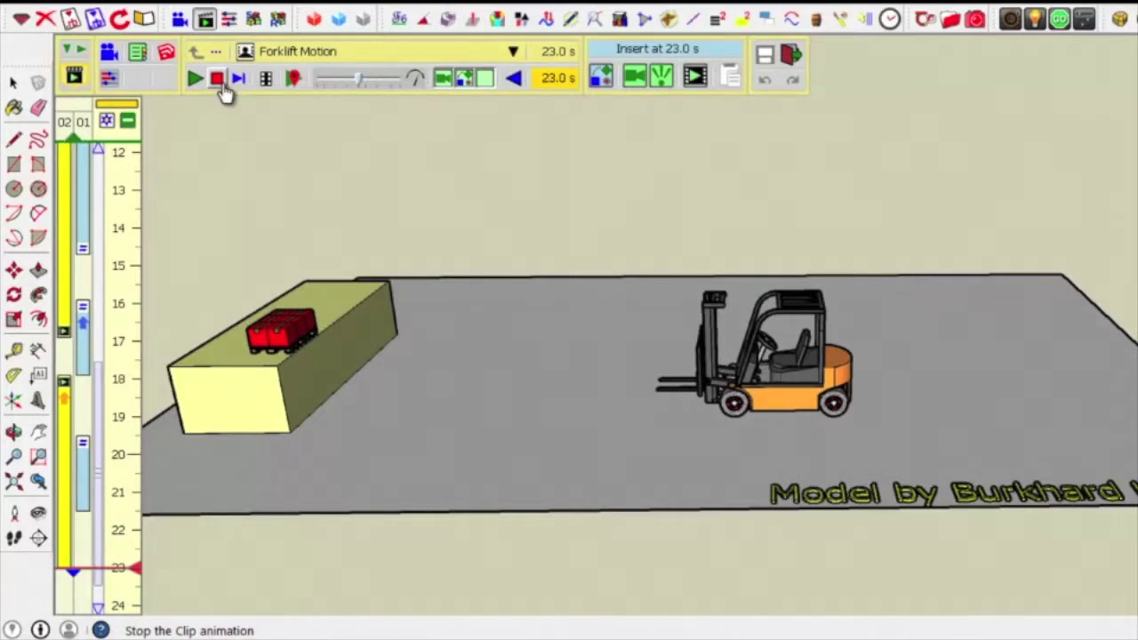
click(222, 85)
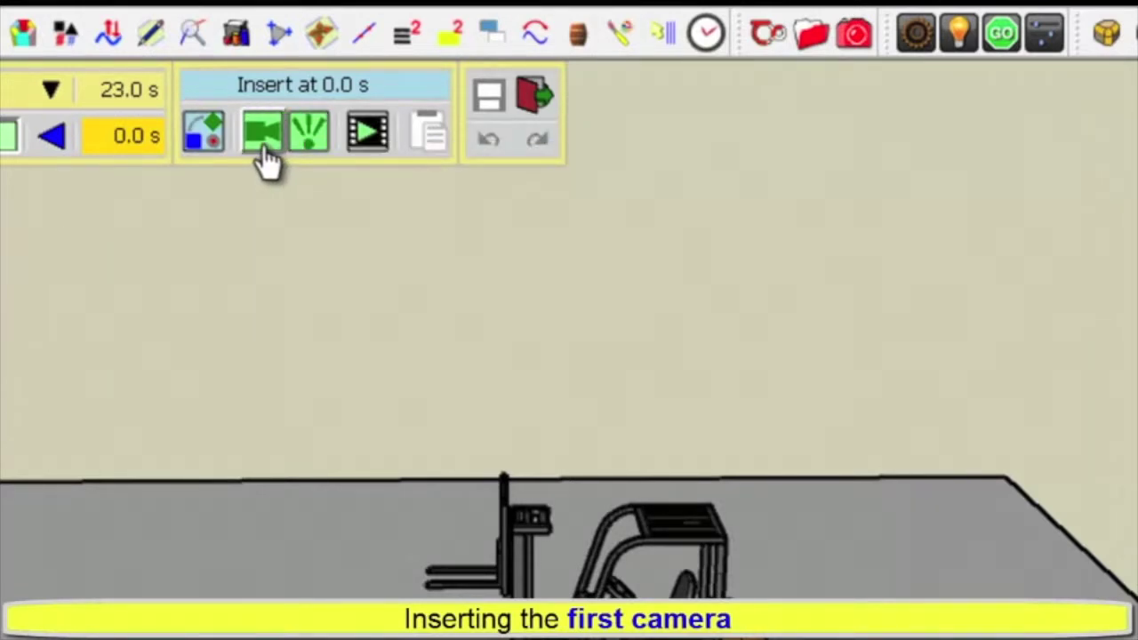
Step: Add a new camera, zoom in close on the forklift, and capture that view
click(264, 148)
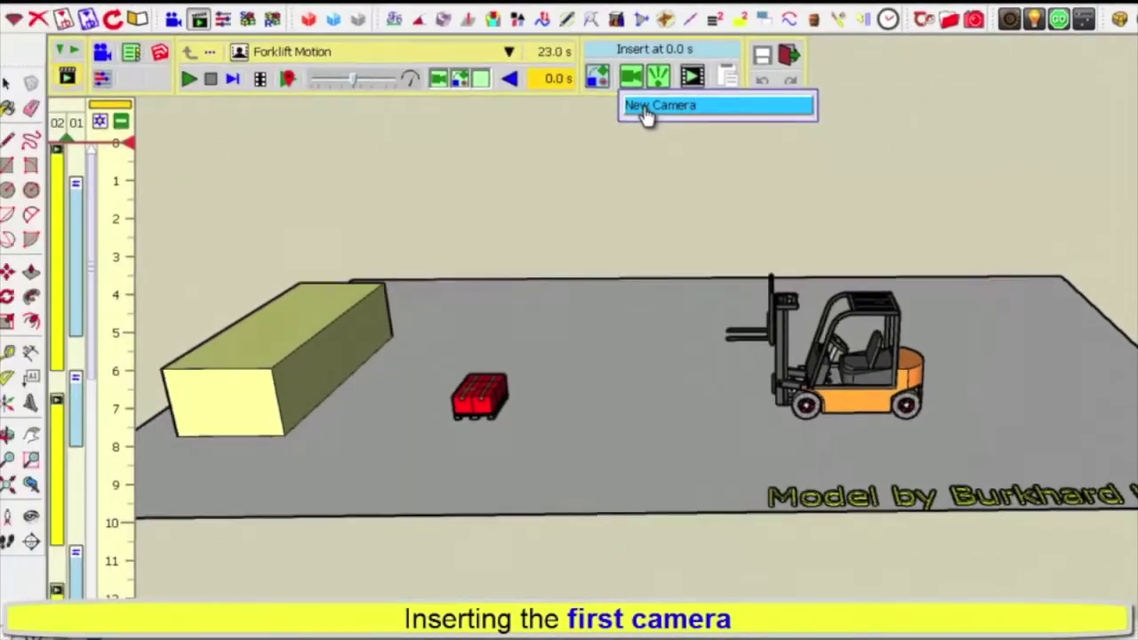
click(646, 110)
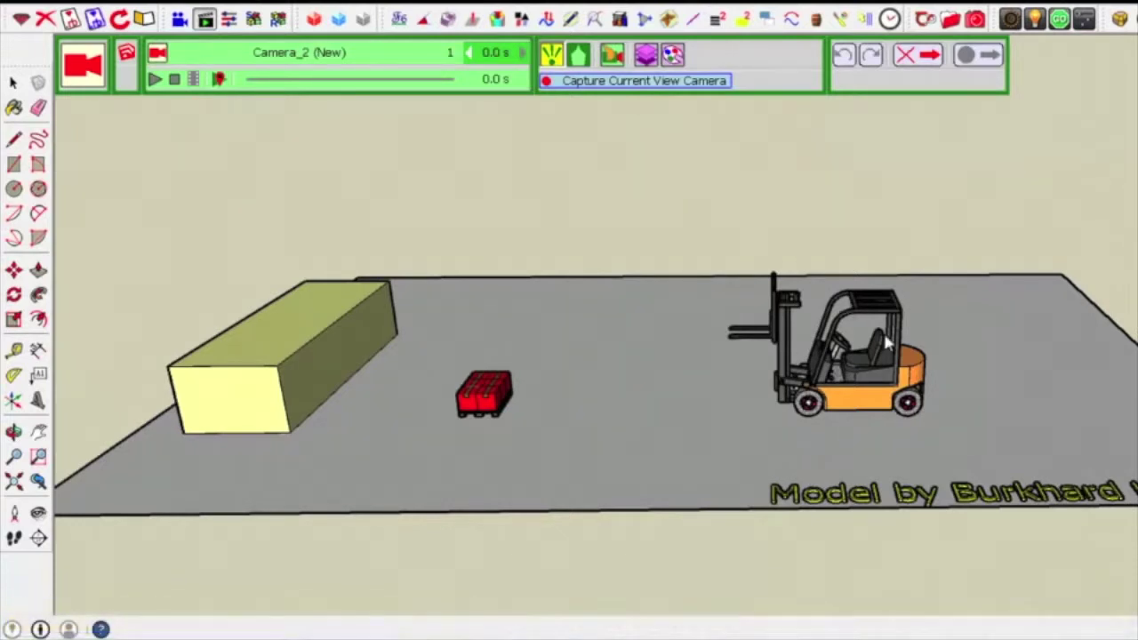
scroll(939, 400, up, 3)
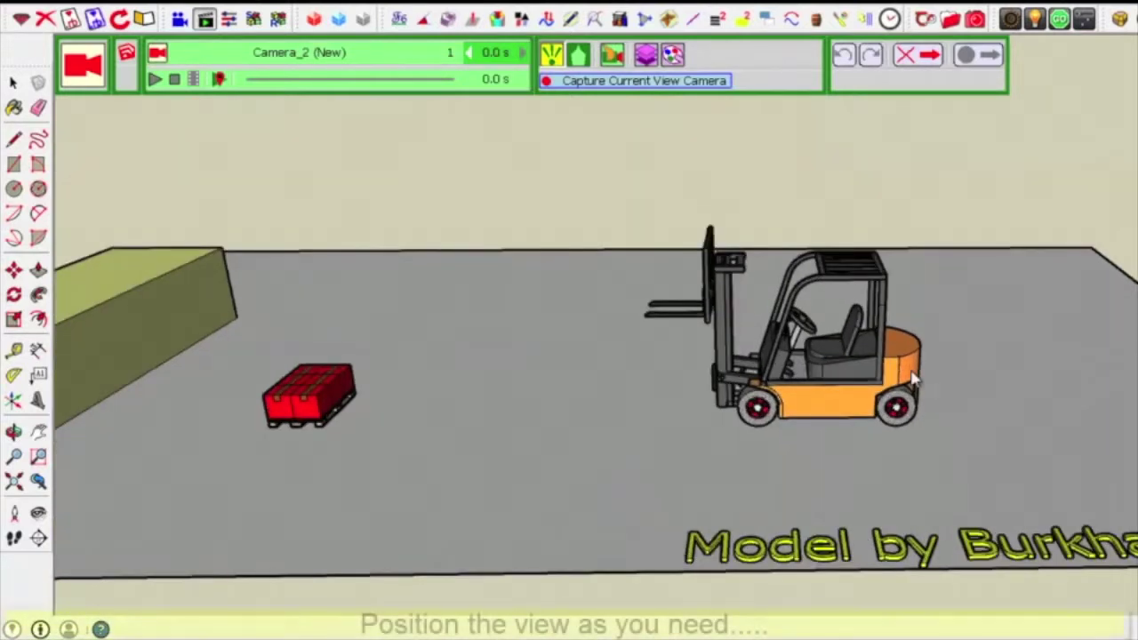
scroll(836, 311, up, 2)
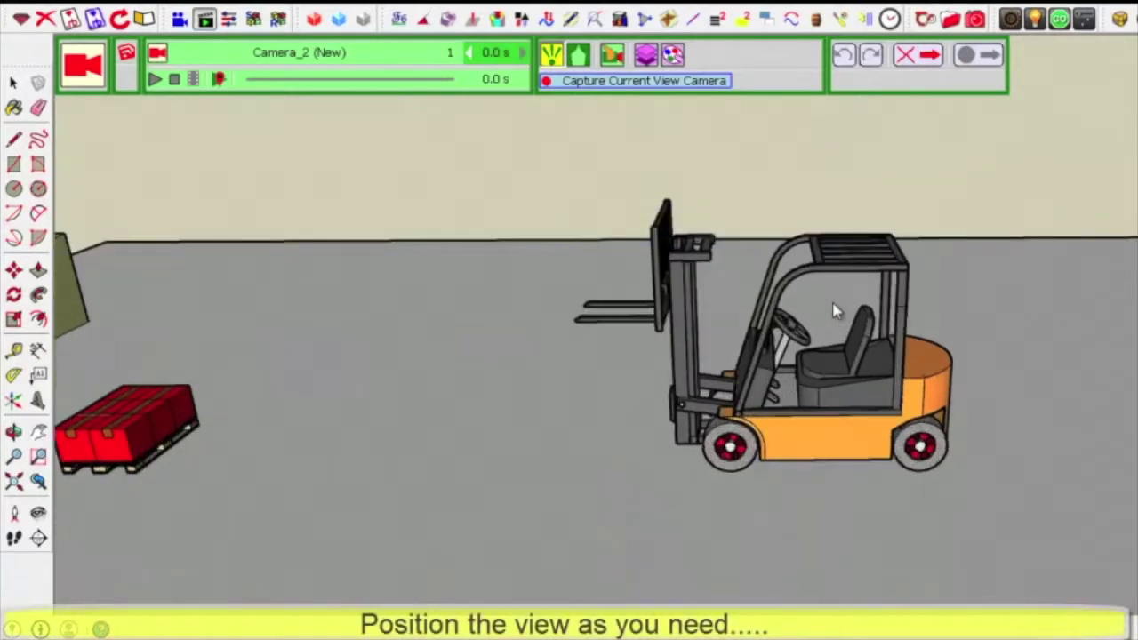
scroll(836, 311, up, 1)
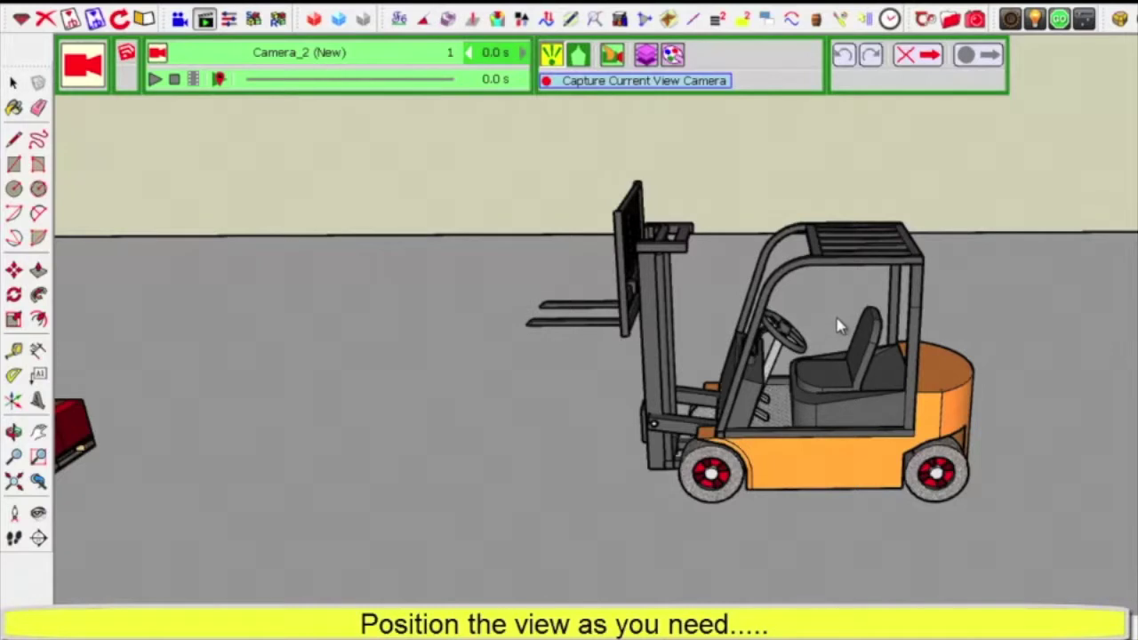
scroll(835, 322, up, 1)
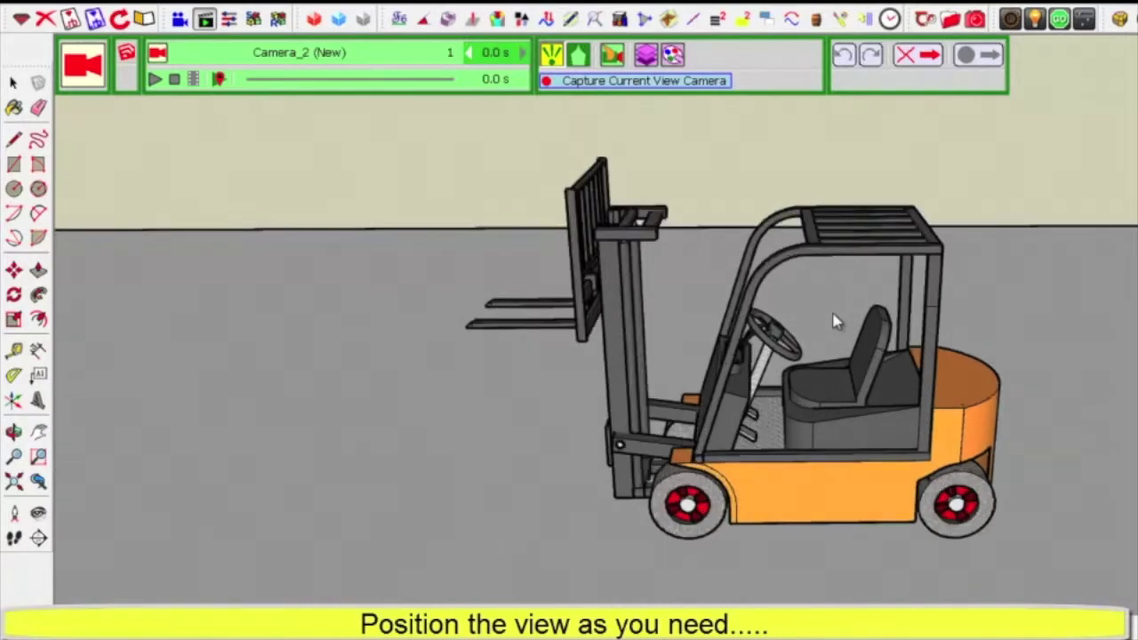
scroll(835, 322, up, 1)
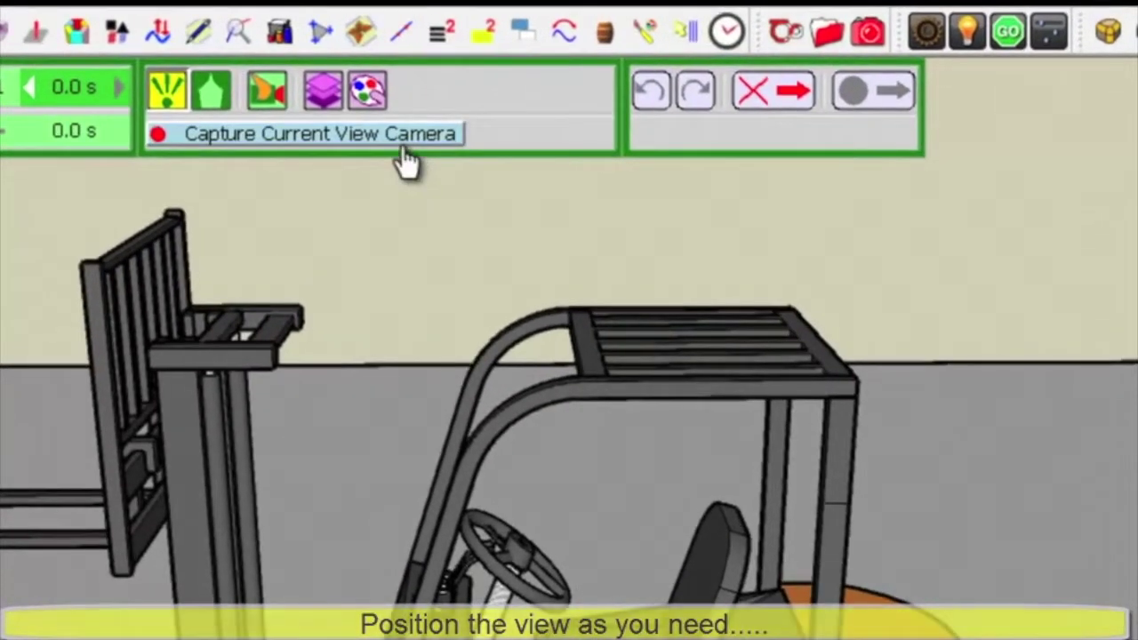
click(406, 158)
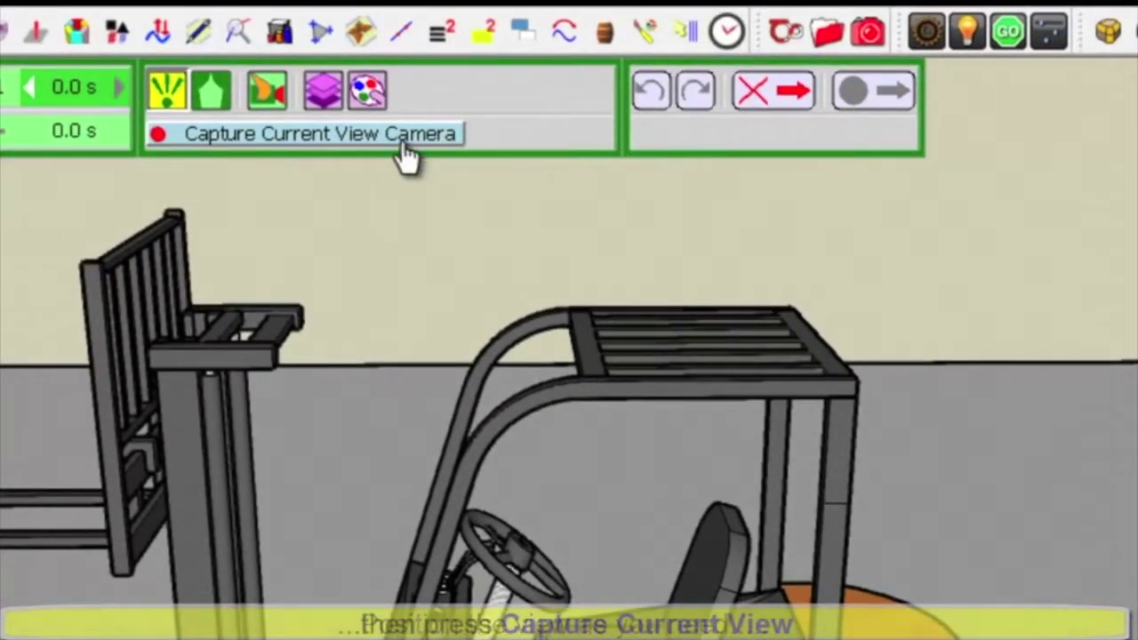
click(398, 141)
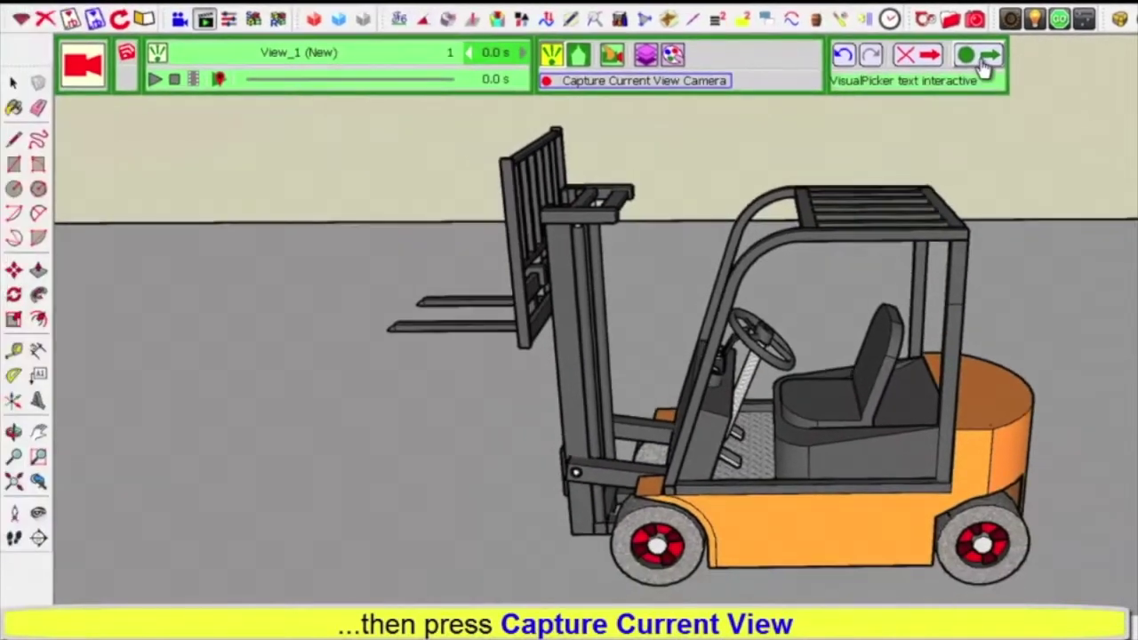
Step: Validate the captured camera and keep the sequence name View_1
click(980, 59)
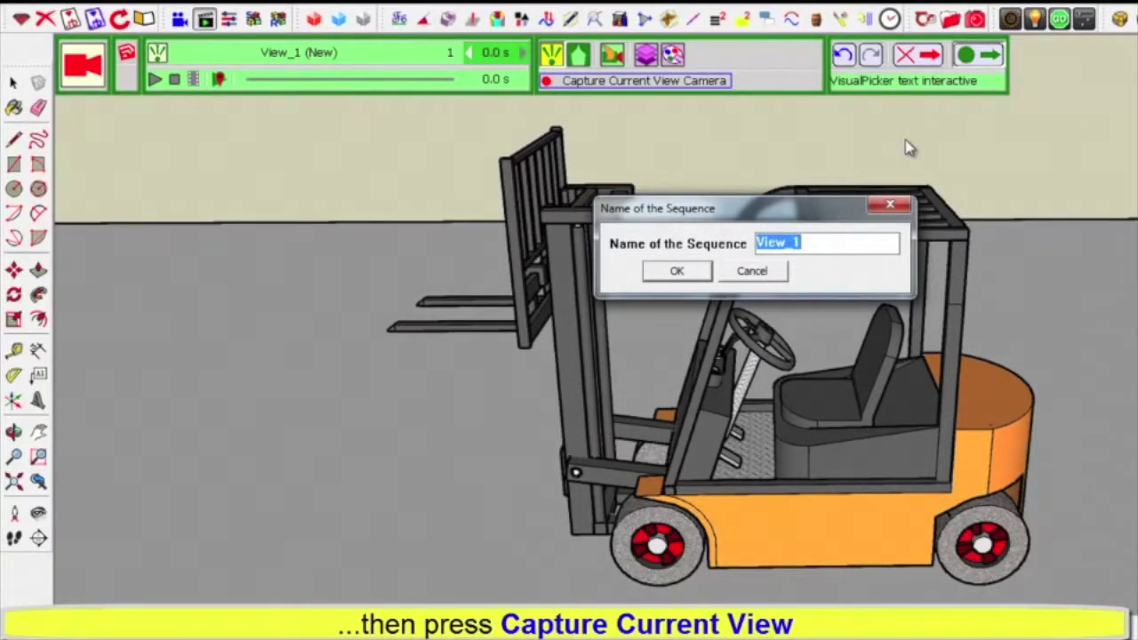
click(700, 272)
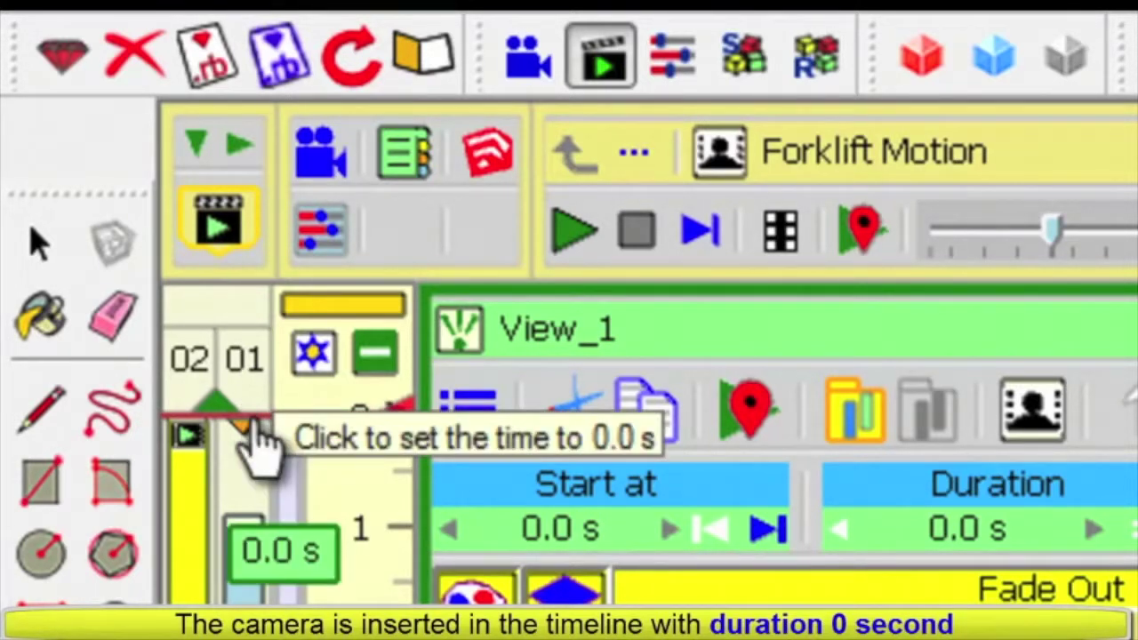
Step: Set the time to 0.0 s and drag the View_1 camera clip to start at -3.2 s
click(255, 426)
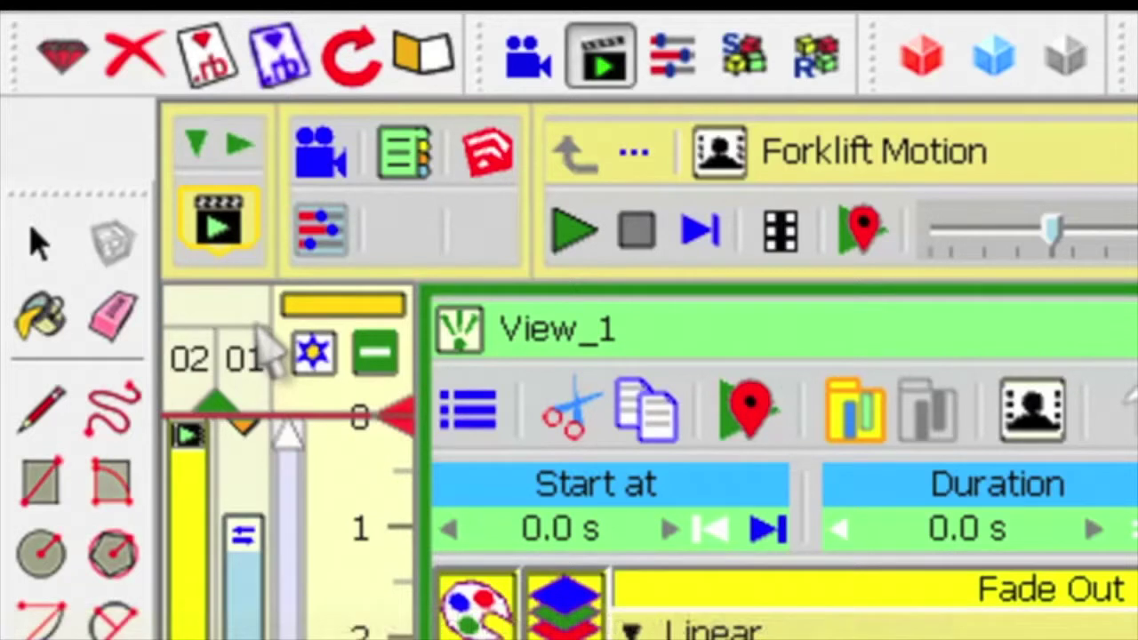
drag(249, 454, 253, 464)
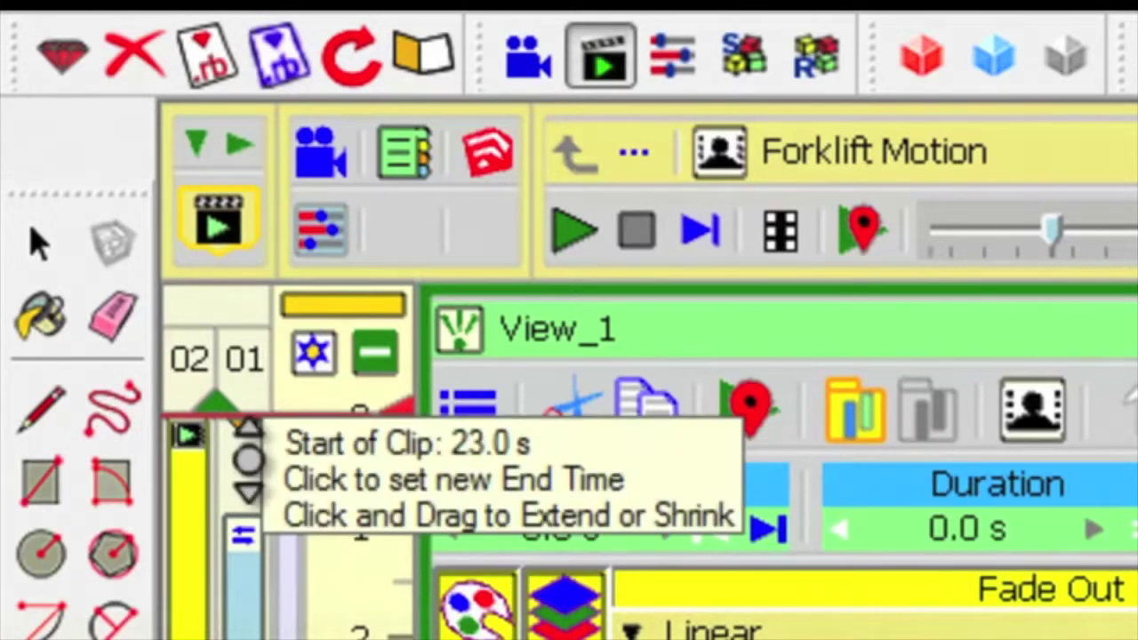
click(233, 411)
drag(233, 410, 226, 402)
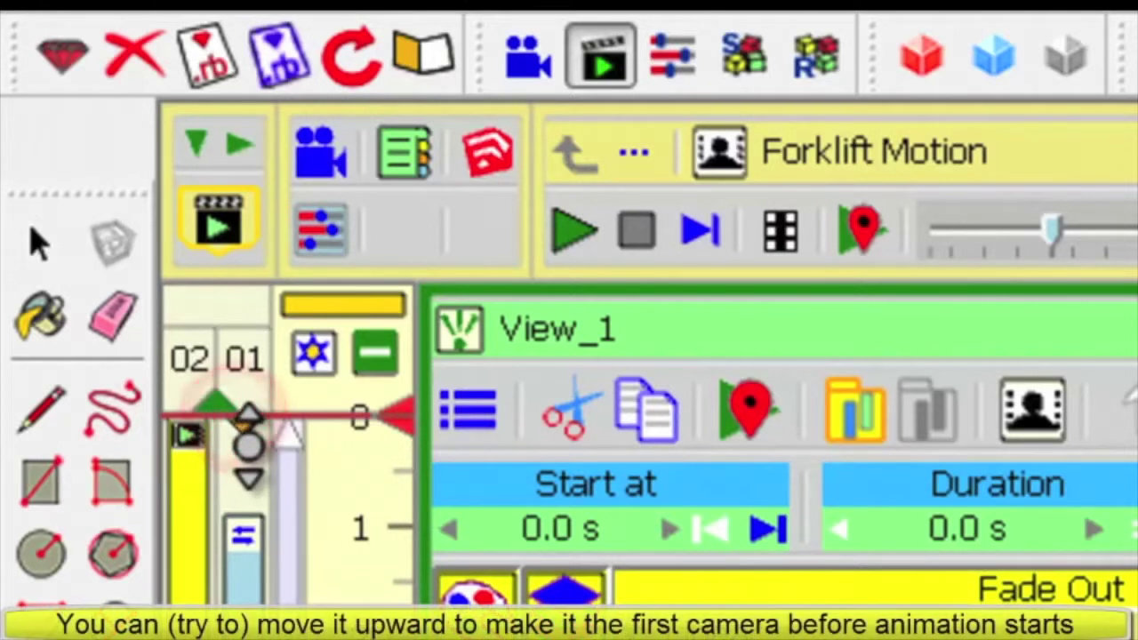
drag(227, 401, 242, 426)
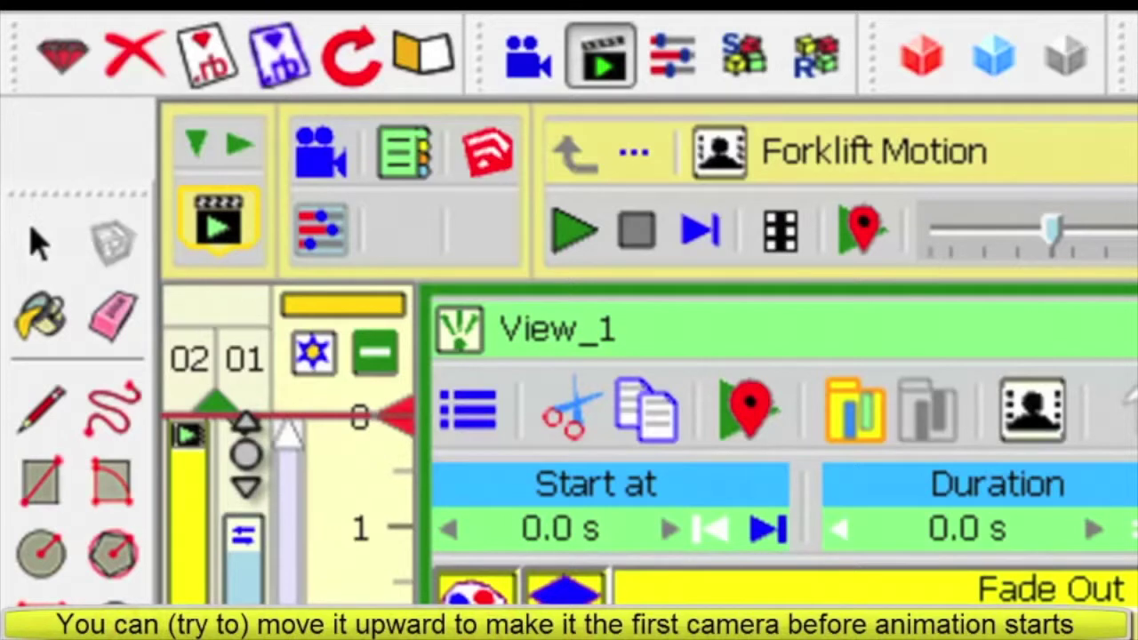
drag(241, 457, 249, 457)
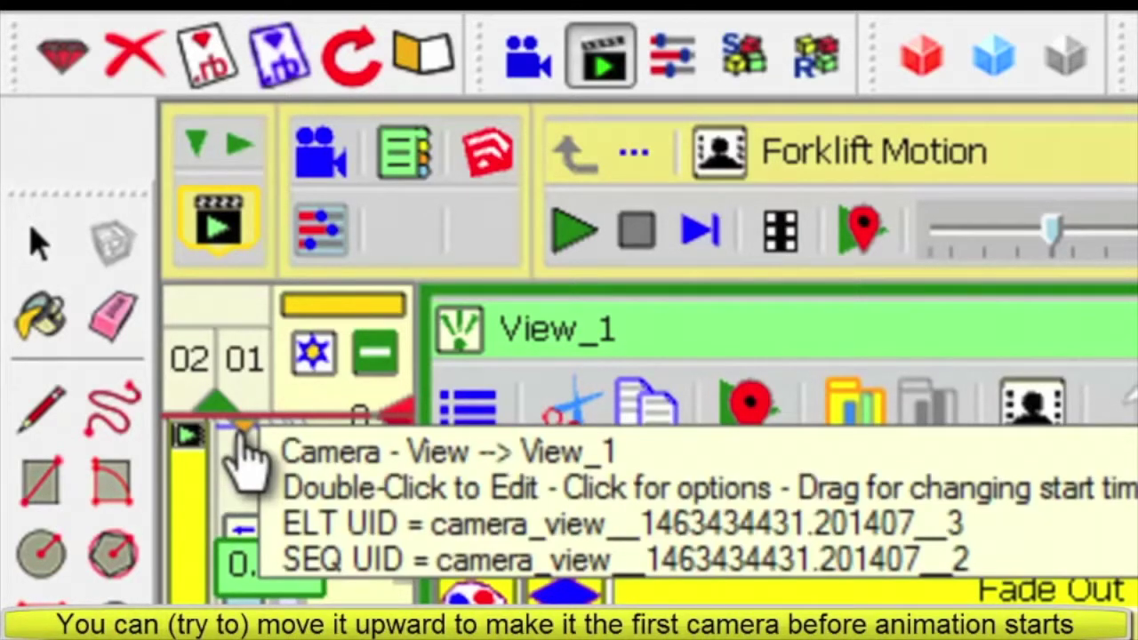
drag(242, 455, 253, 453)
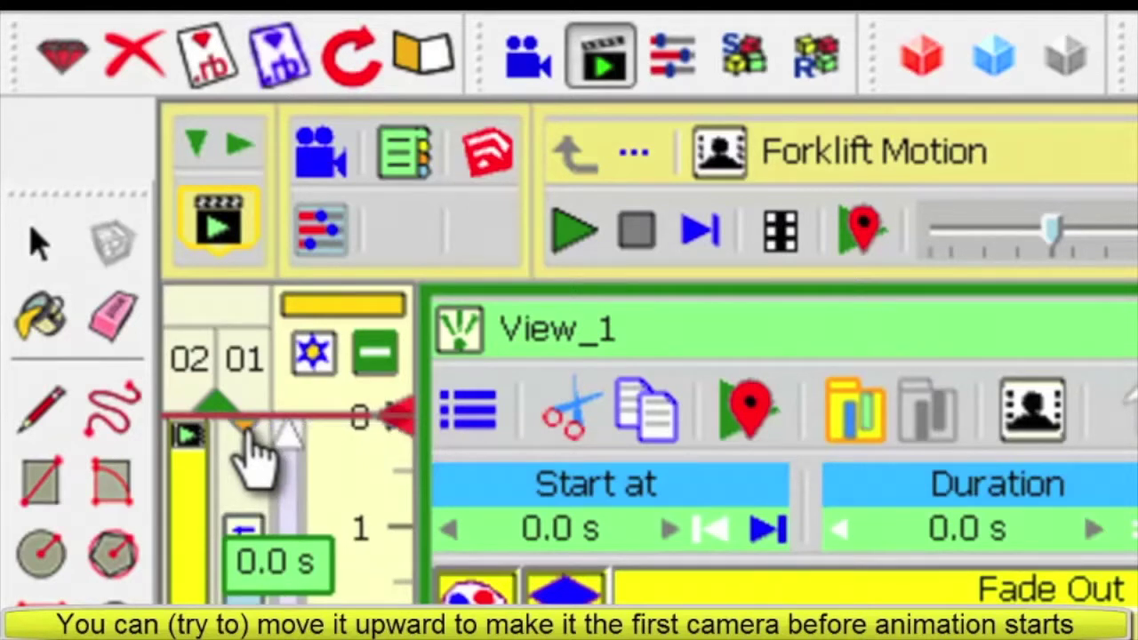
mouse_move(249, 453)
mouse_down()
mouse_move(252, 358)
mouse_move(226, 437)
mouse_up()
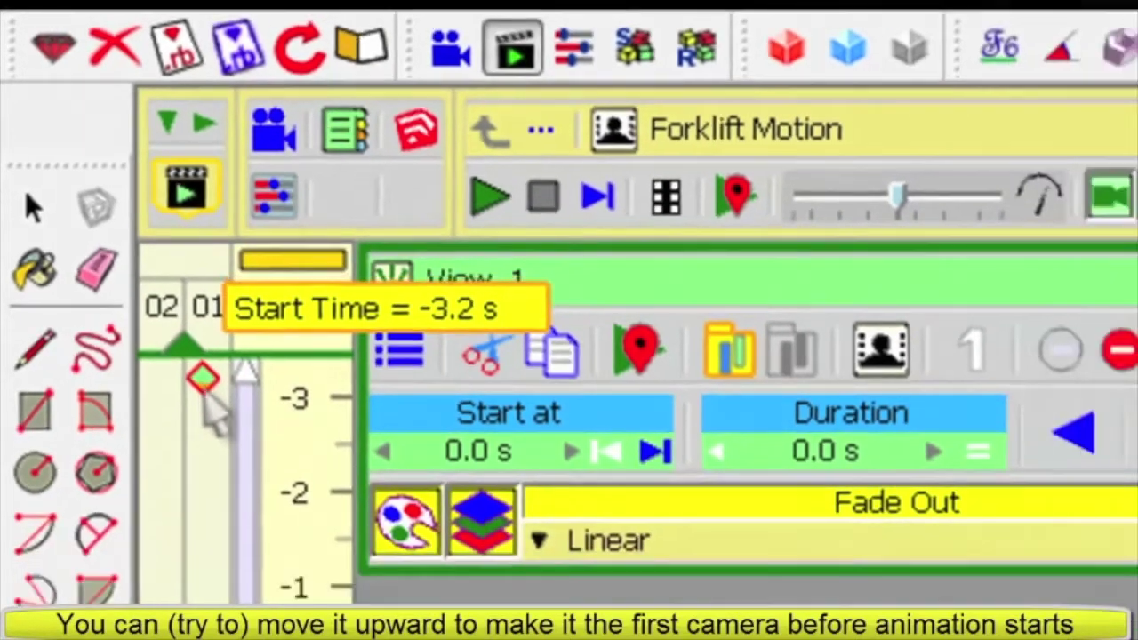
mouse_move(233, 445)
mouse_down()
mouse_move(169, 266)
mouse_move(133, 280)
mouse_move(125, 339)
mouse_move(142, 357)
mouse_move(140, 366)
mouse_move(133, 350)
mouse_move(140, 491)
mouse_move(127, 521)
mouse_move(145, 518)
mouse_move(147, 536)
mouse_move(112, 475)
mouse_move(100, 521)
mouse_up()
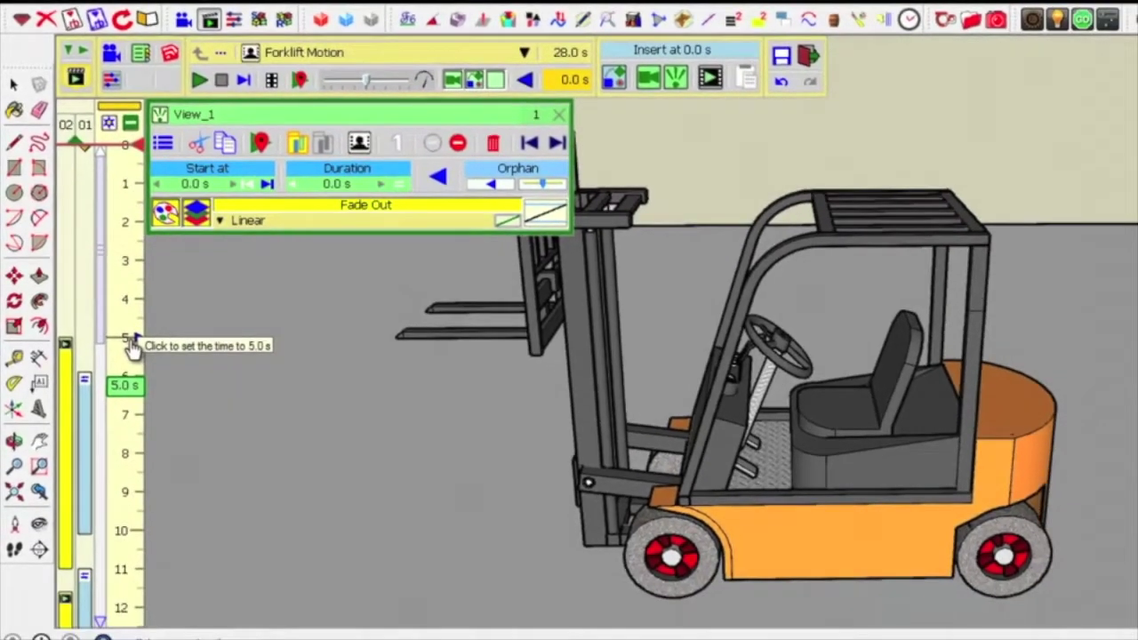
Step: Set the current time to 5.0 s and zoom out until the whole floor is visible
click(140, 364)
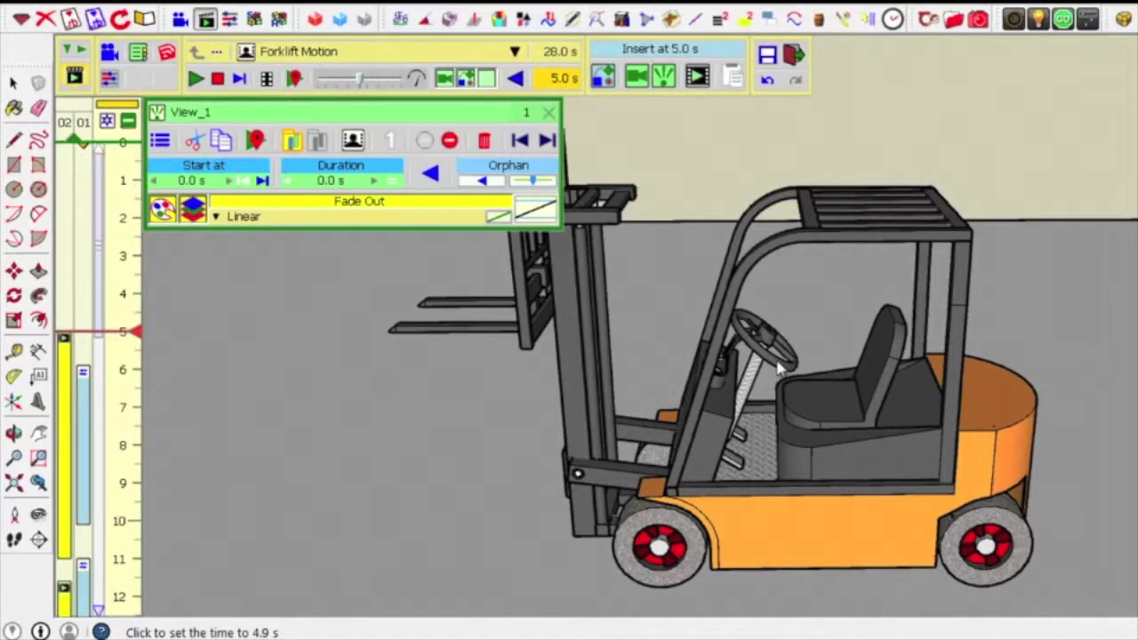
scroll(779, 368, down, 2)
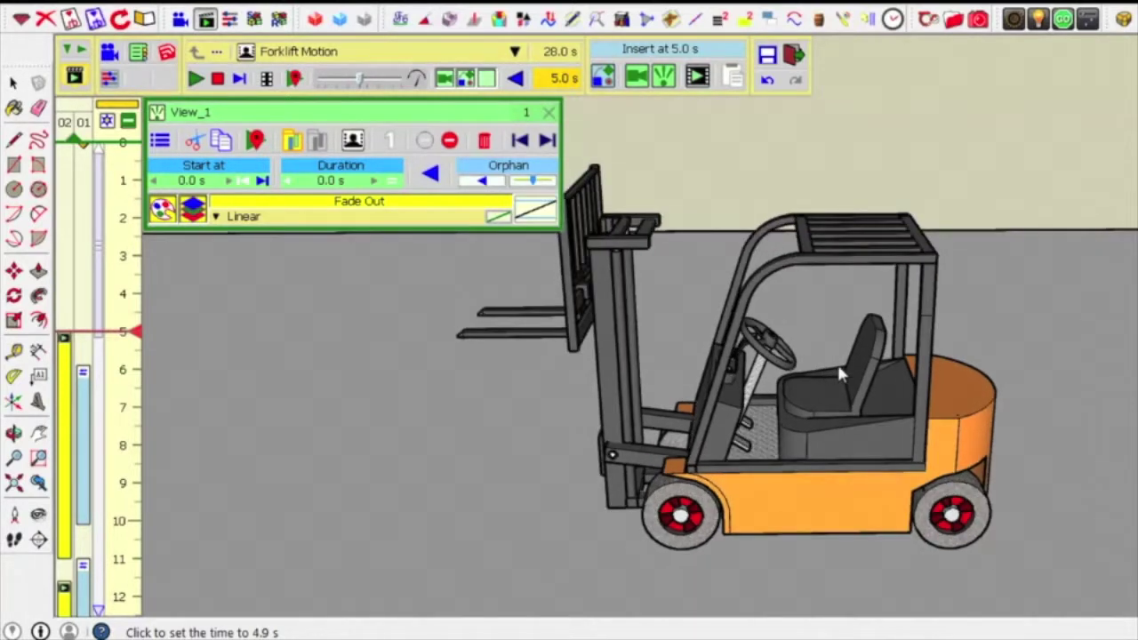
scroll(843, 374, down, 2)
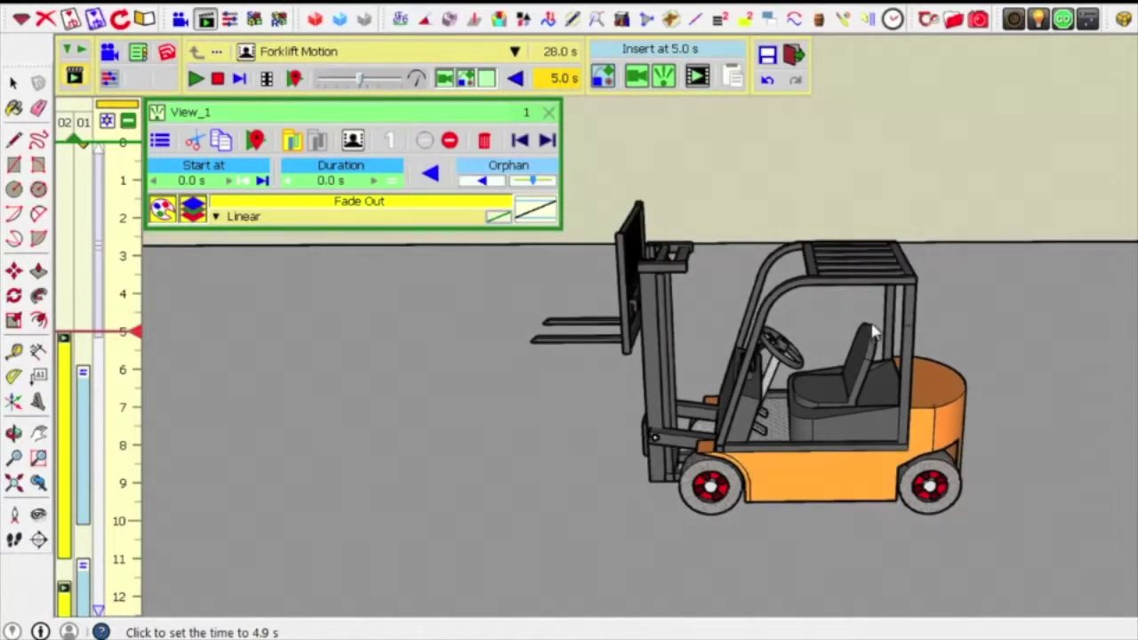
scroll(870, 337, down, 2)
scroll(875, 334, down, 2)
scroll(874, 333, down, 1)
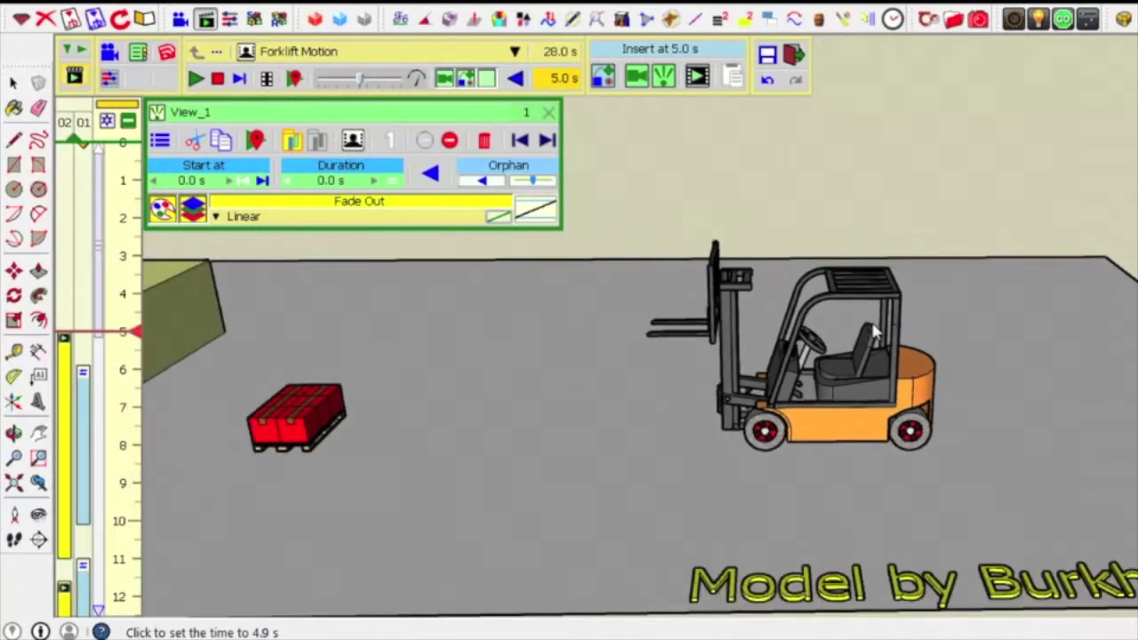
scroll(874, 333, down, 1)
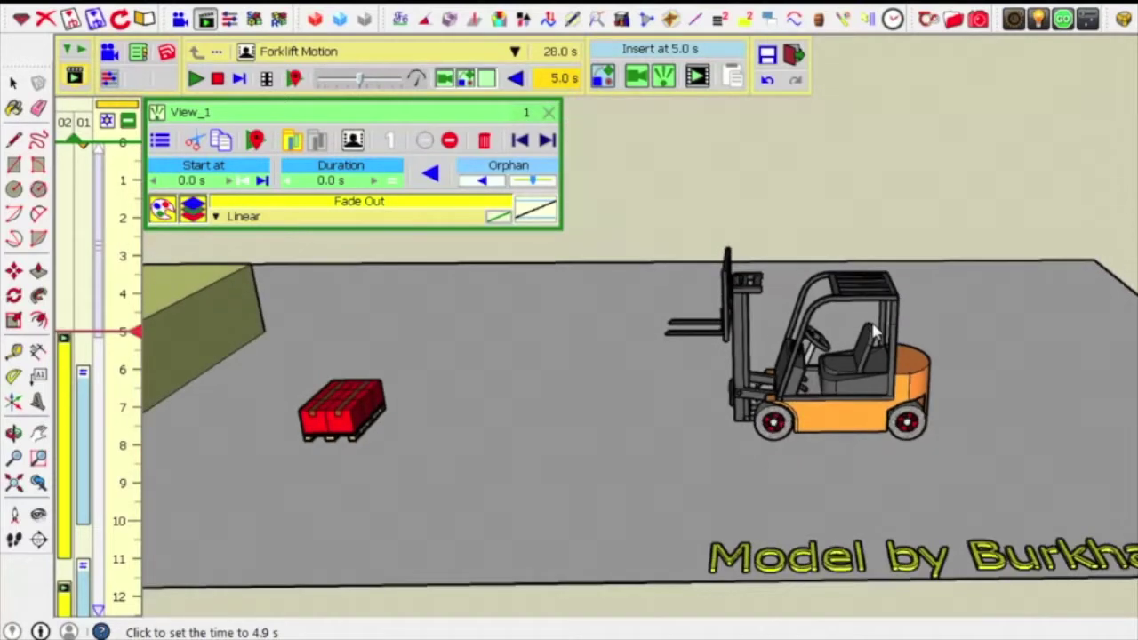
scroll(875, 333, down, 1)
scroll(875, 332, down, 1)
scroll(875, 333, down, 1)
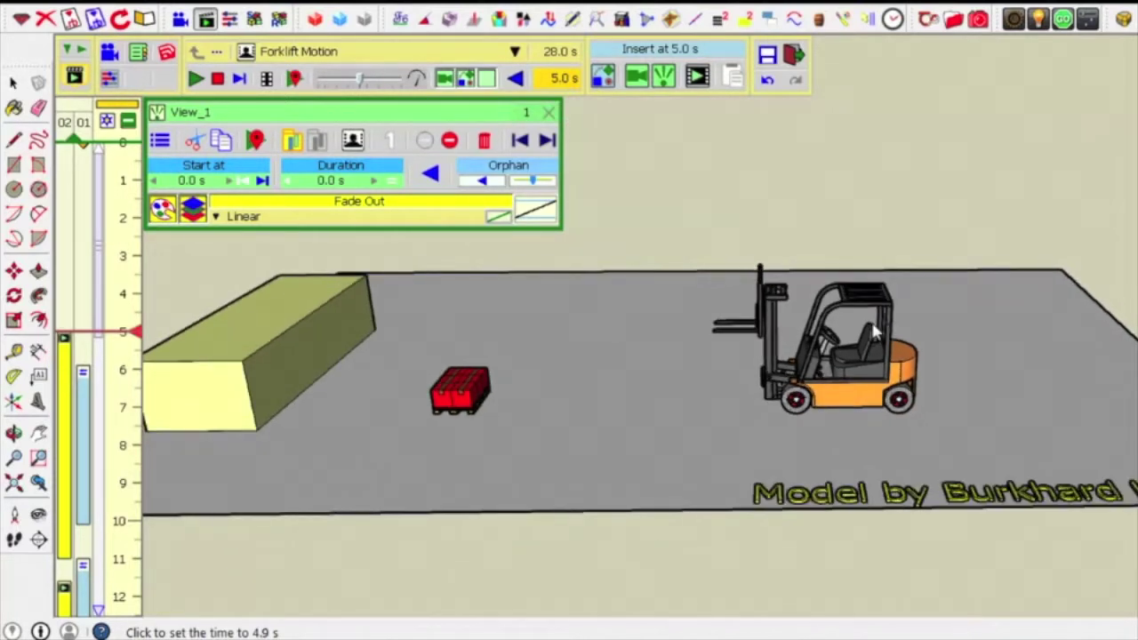
scroll(875, 332, down, 1)
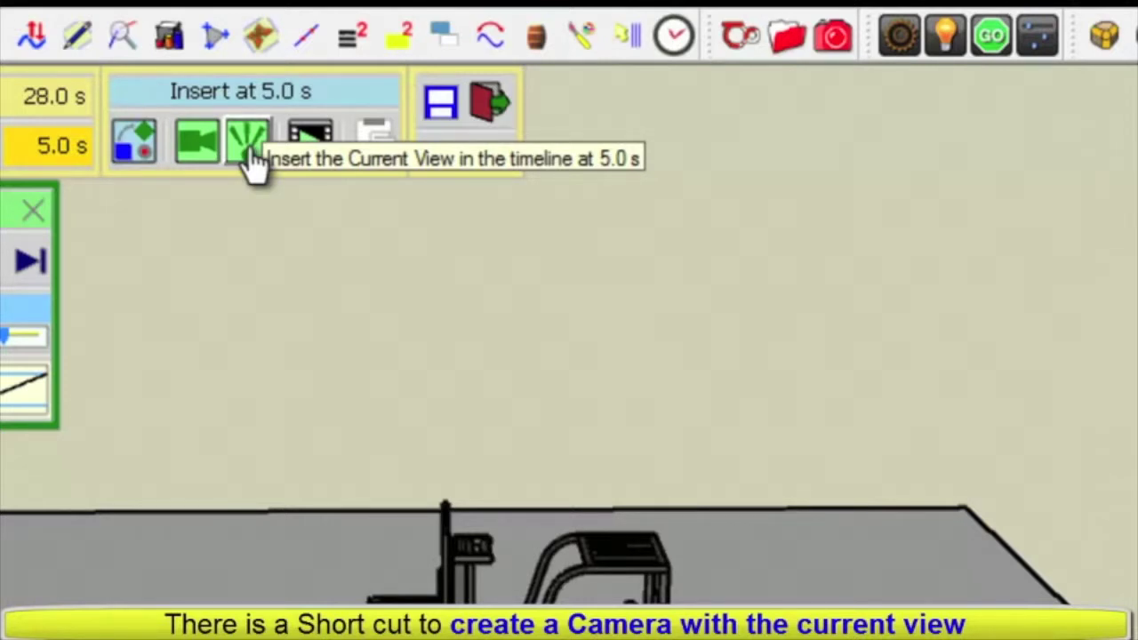
Step: Insert the wide floor view as camera View_4 at 5.0 s, keeping the default name
click(251, 155)
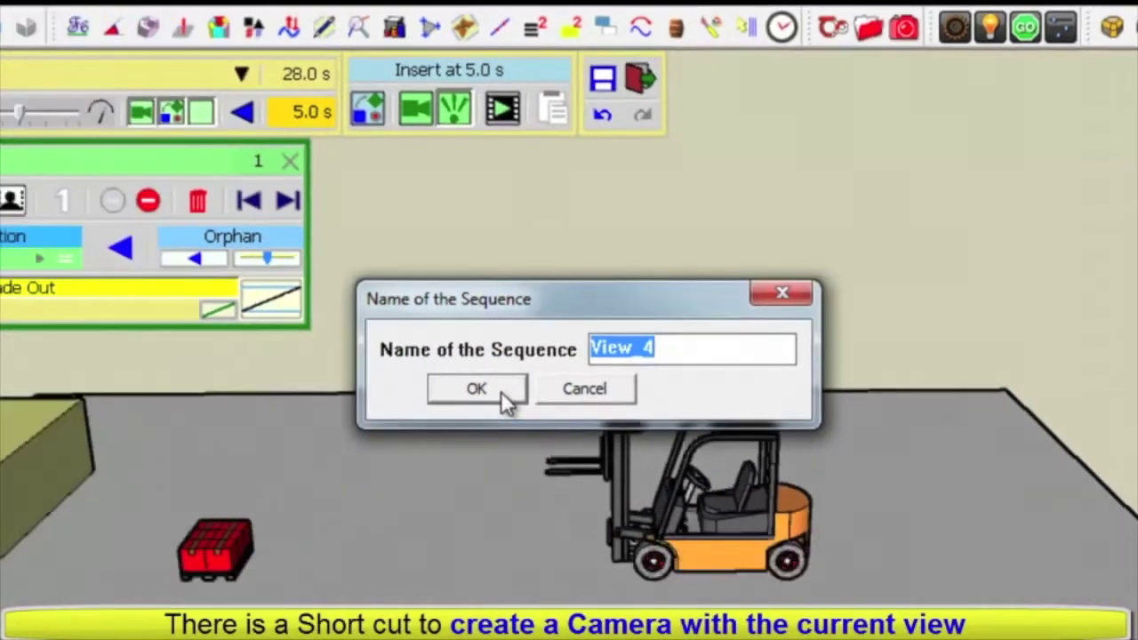
click(500, 394)
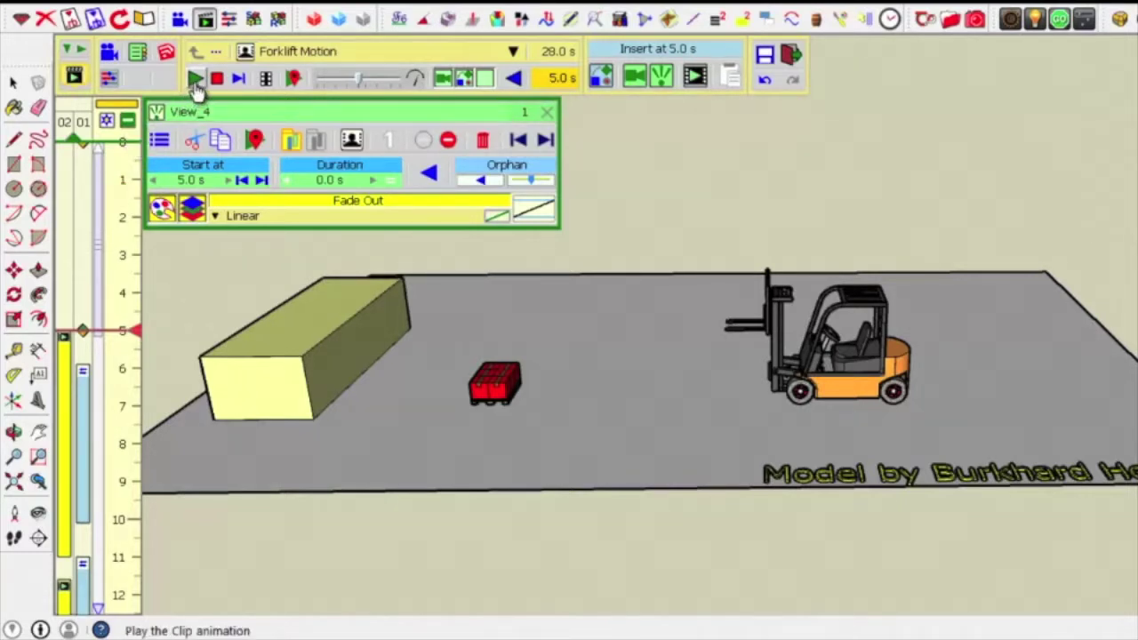
Step: Play the View_1-to-View_4 camera blend and stop it at 7.3 s
click(195, 79)
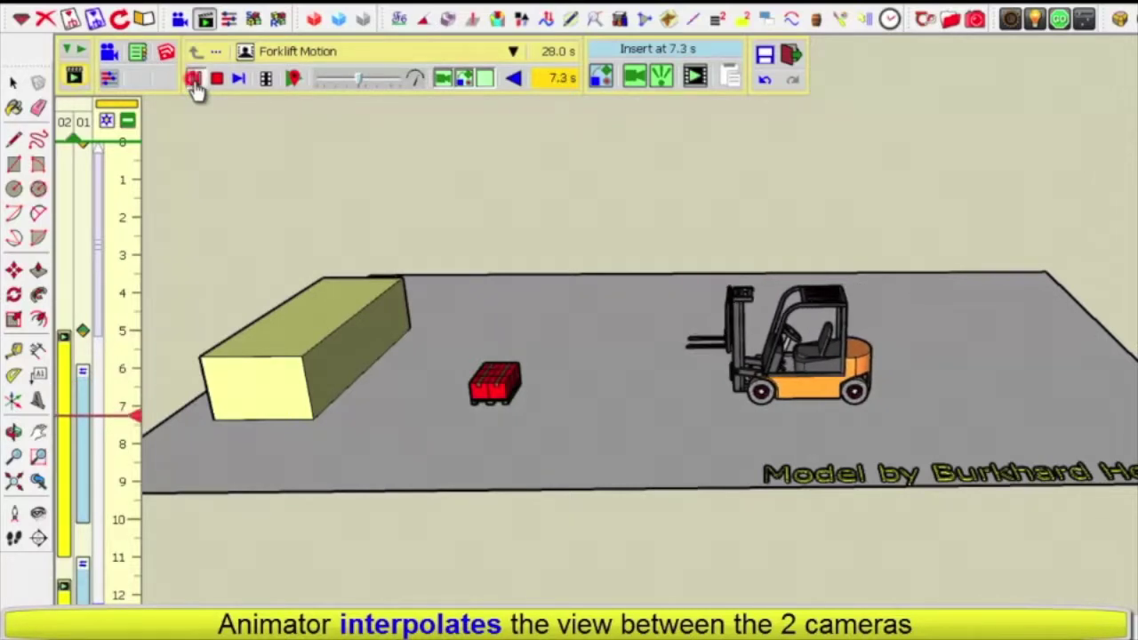
click(194, 79)
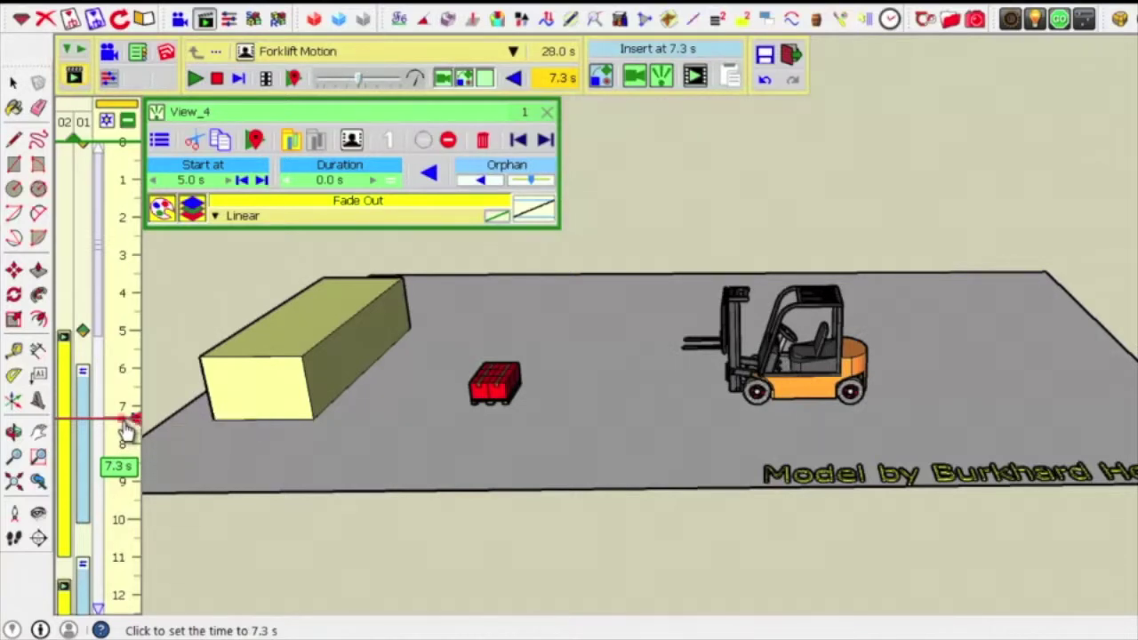
Step: Move the time marker from 7.3 s to exactly 8.0 s
drag(125, 430, 127, 457)
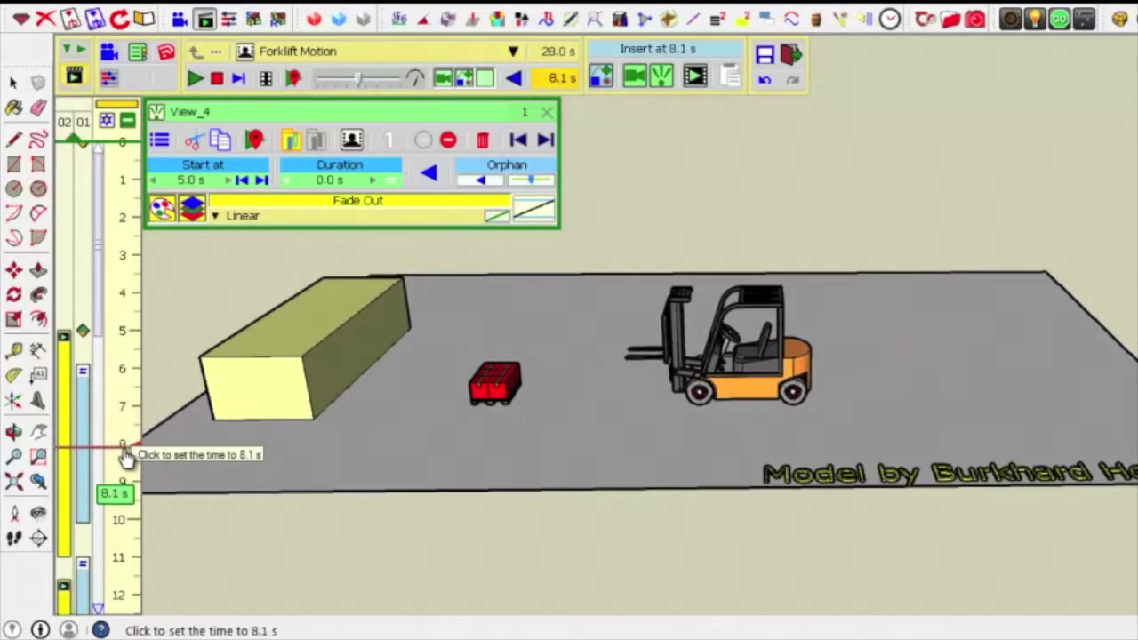
click(129, 455)
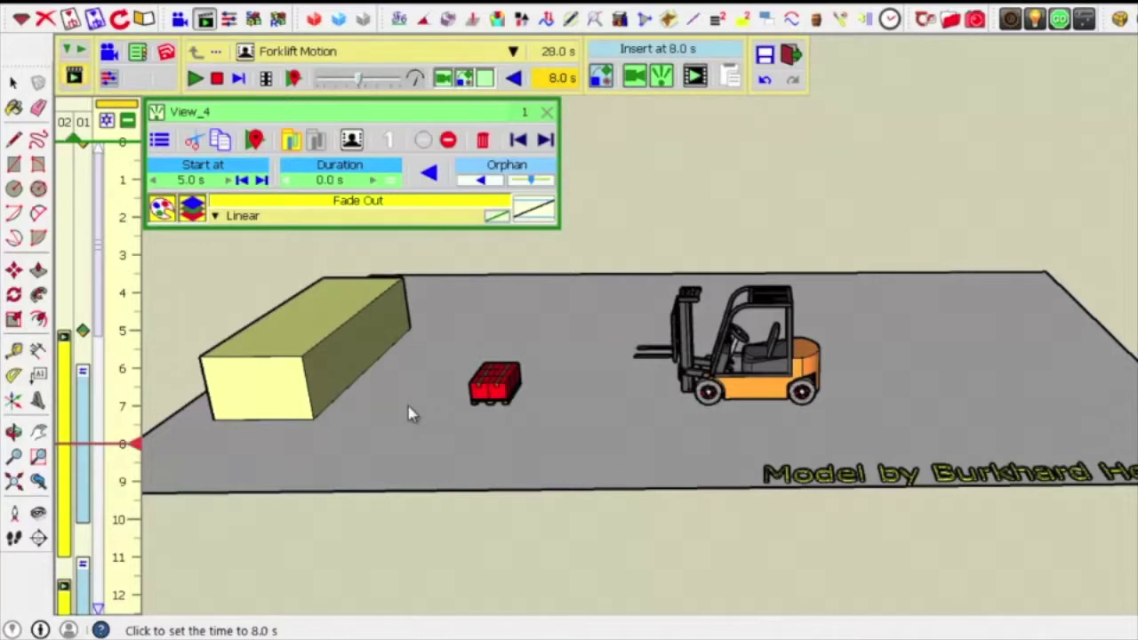
Step: Zoom in on the red pallet and forklift, then switch to Orbit to adjust the angle
scroll(485, 428, up, 1)
scroll(485, 429, up, 1)
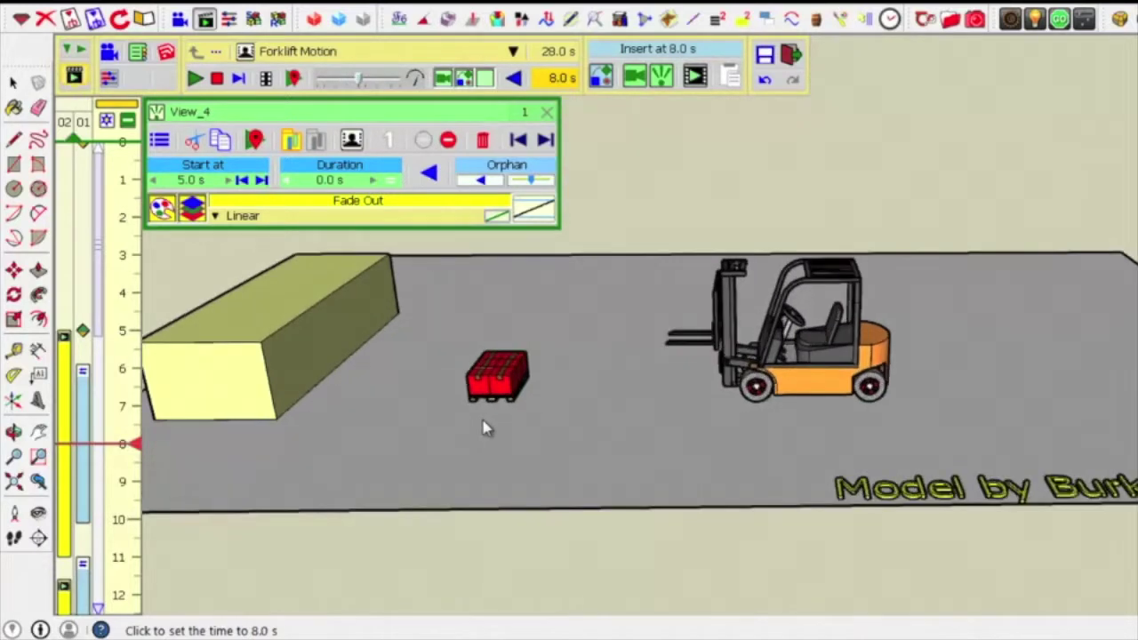
scroll(483, 427, up, 1)
scroll(476, 415, up, 1)
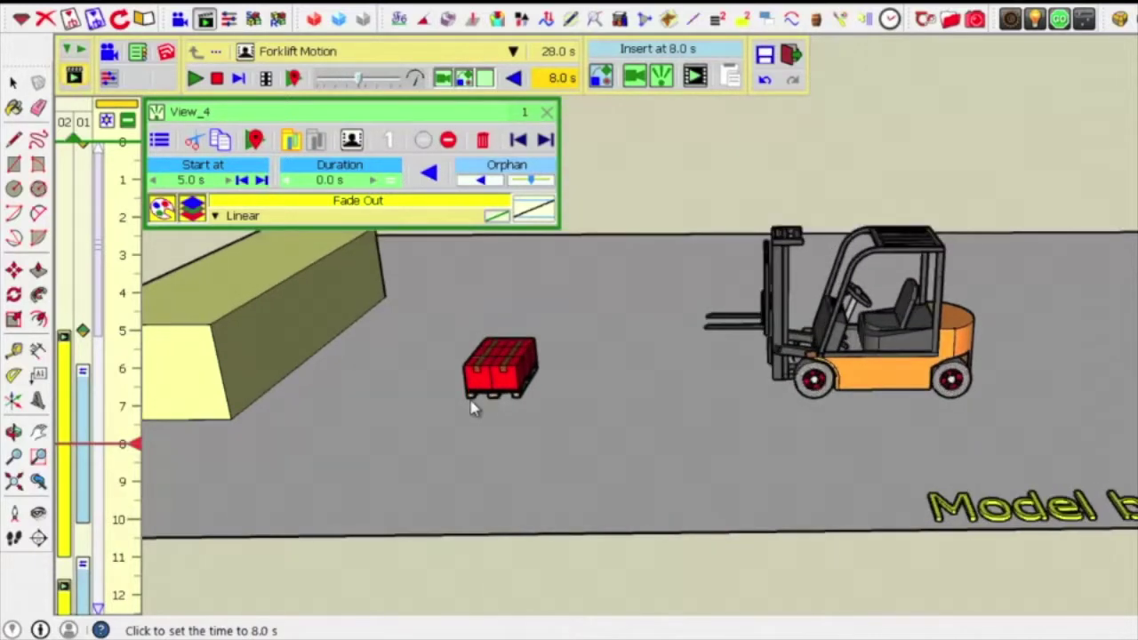
scroll(475, 395, up, 1)
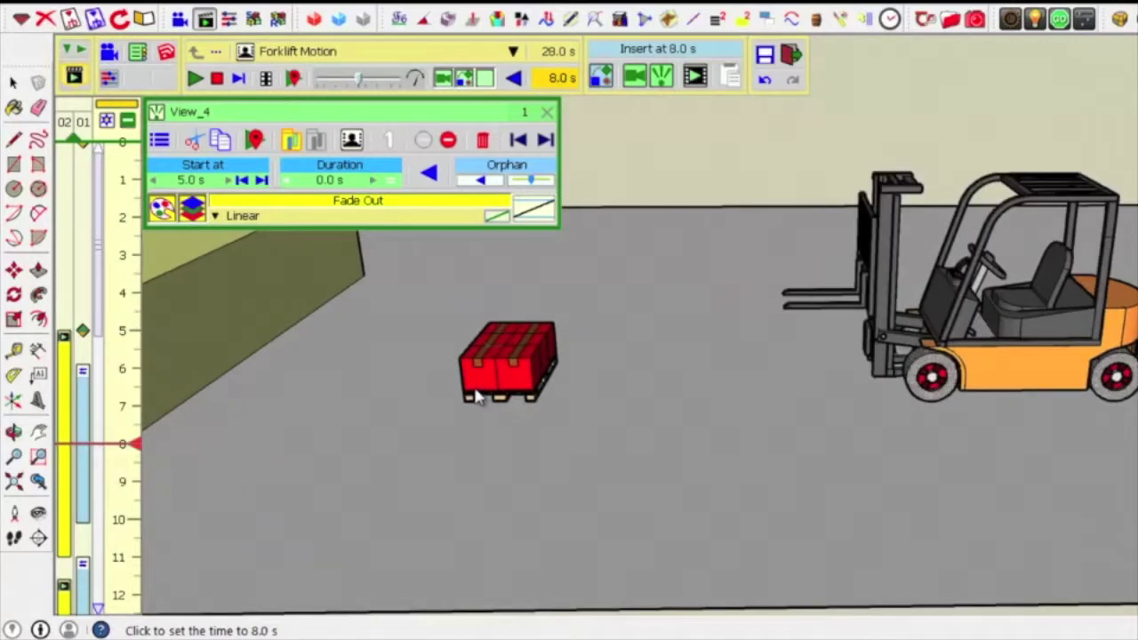
scroll(476, 395, up, 1)
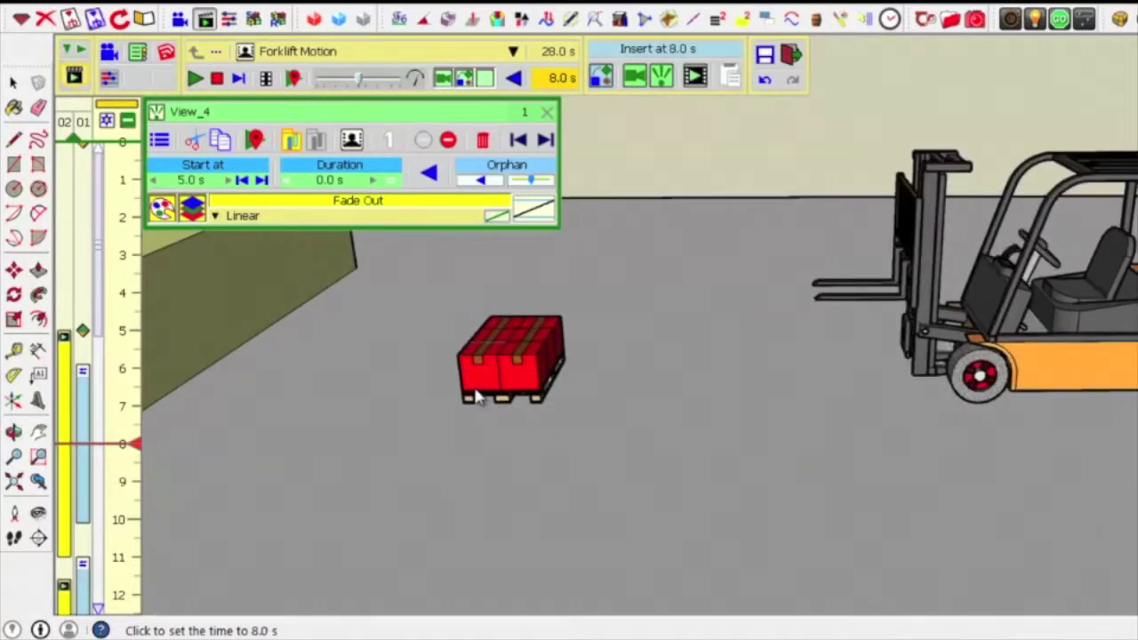
scroll(475, 395, up, 1)
scroll(475, 396, up, 1)
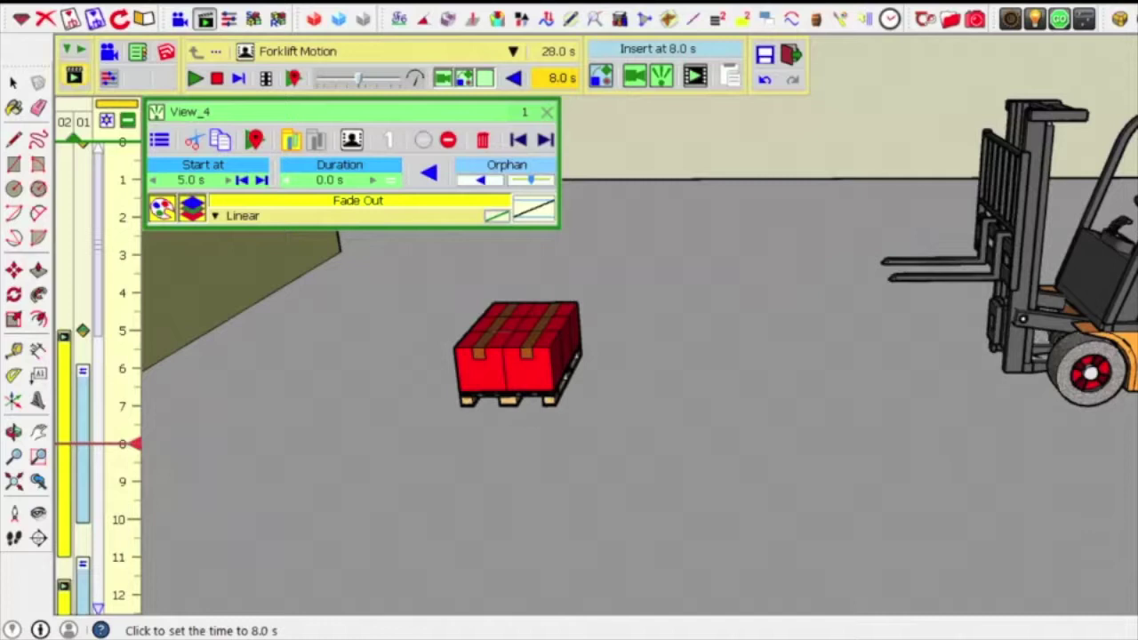
key(o)
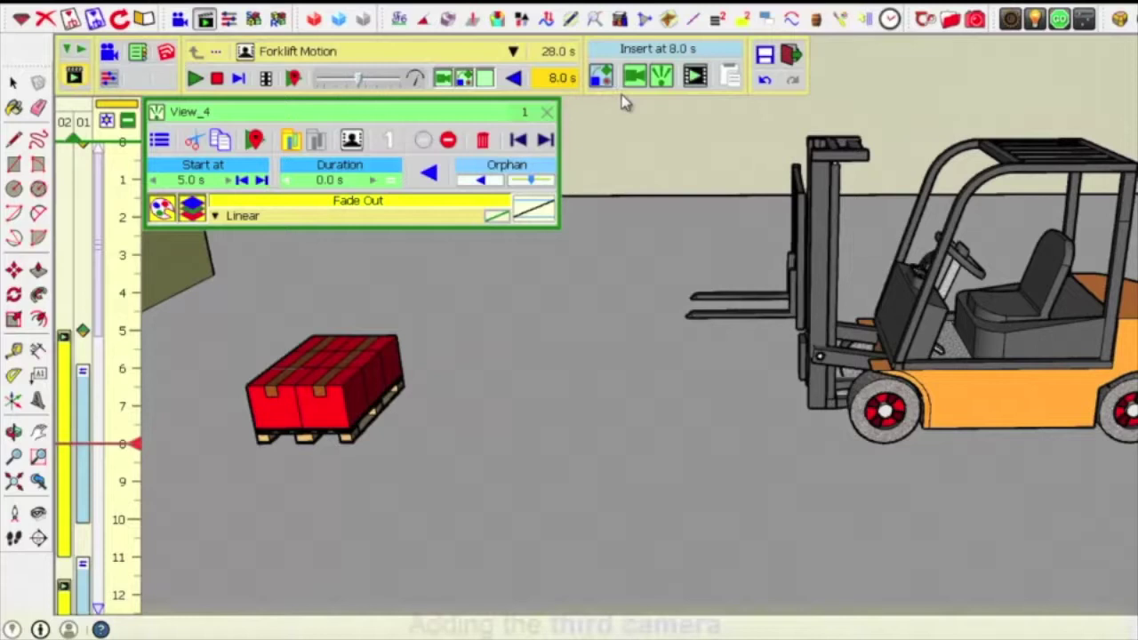
Step: Insert the pallet close-up into the timeline as camera View_6 at 8.0 s, keeping the default name
click(667, 80)
click(668, 81)
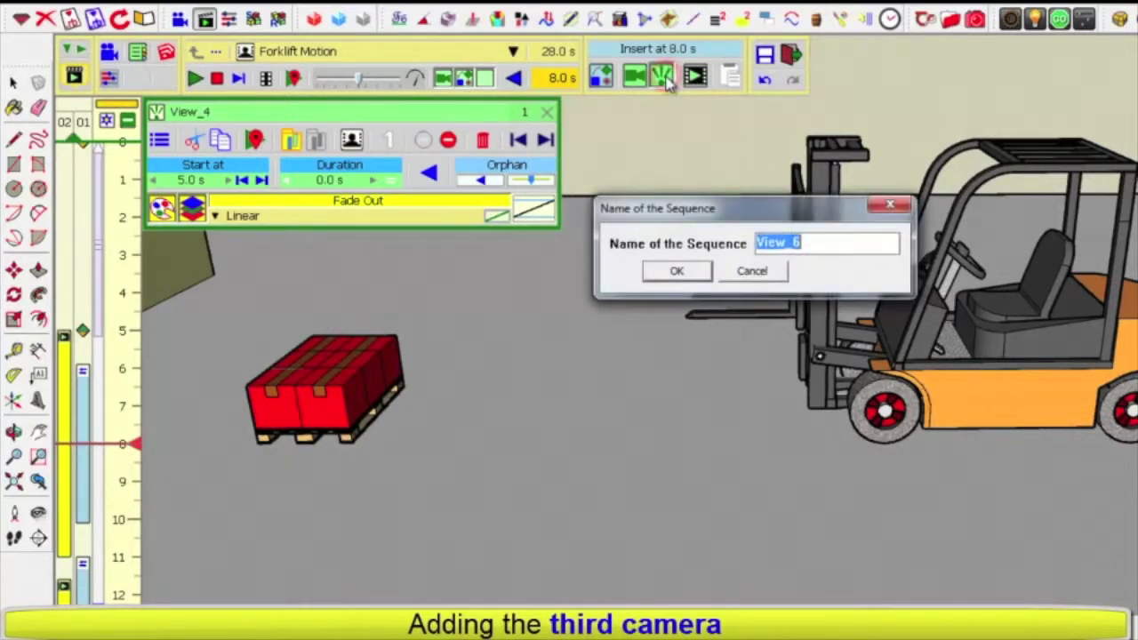
click(677, 271)
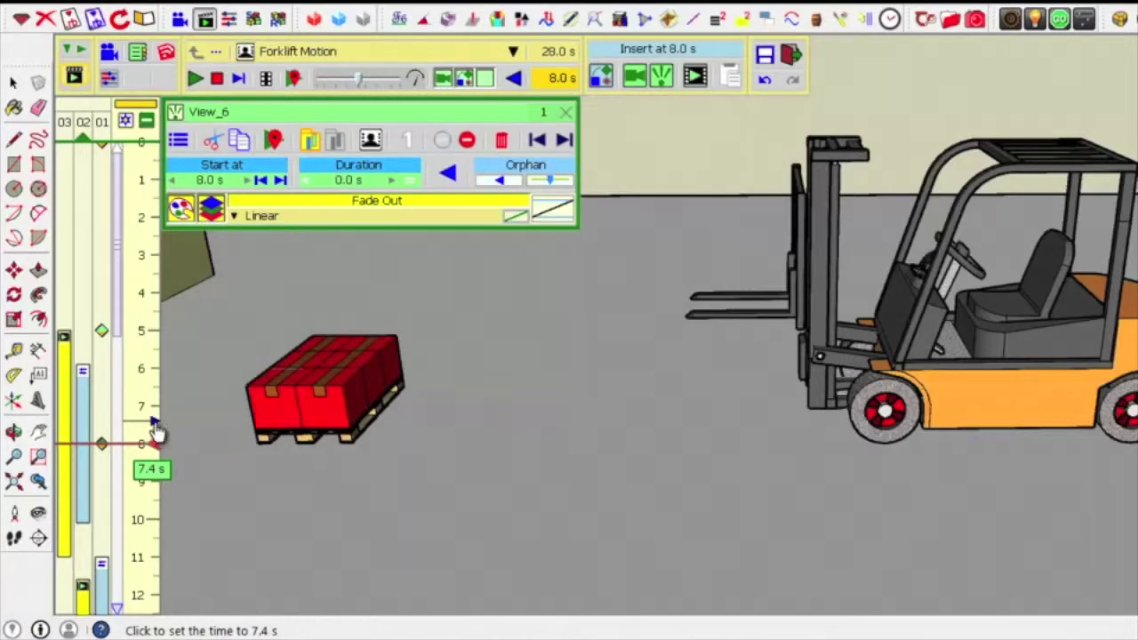
Step: Play the animation from 4.7 s, stop it, then scrub forward to about 11.1 s
click(146, 329)
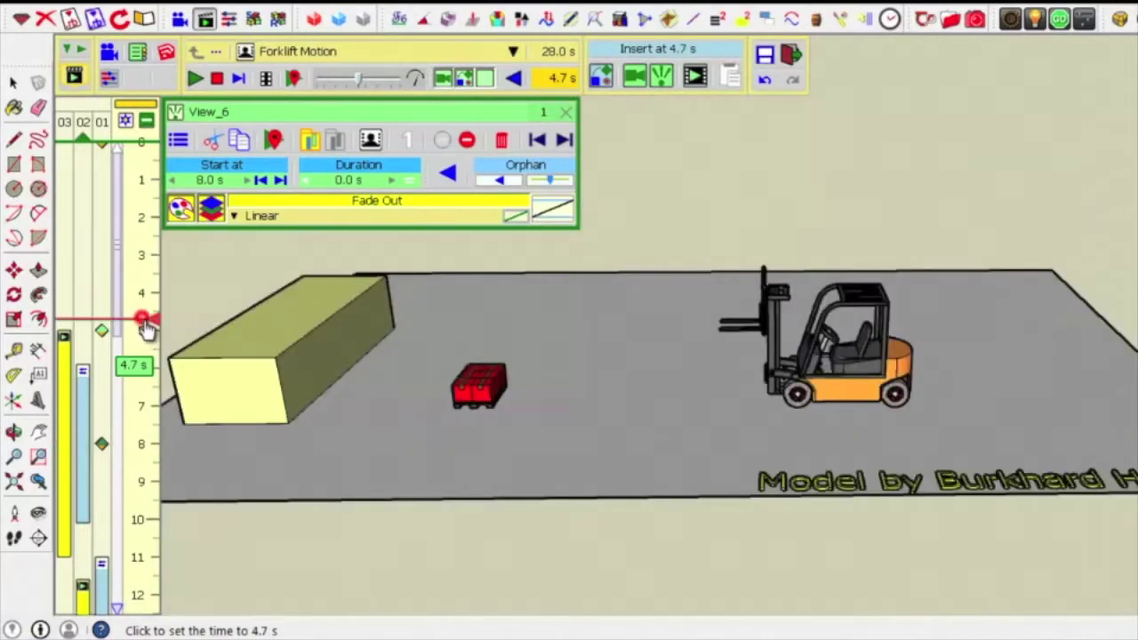
key(space)
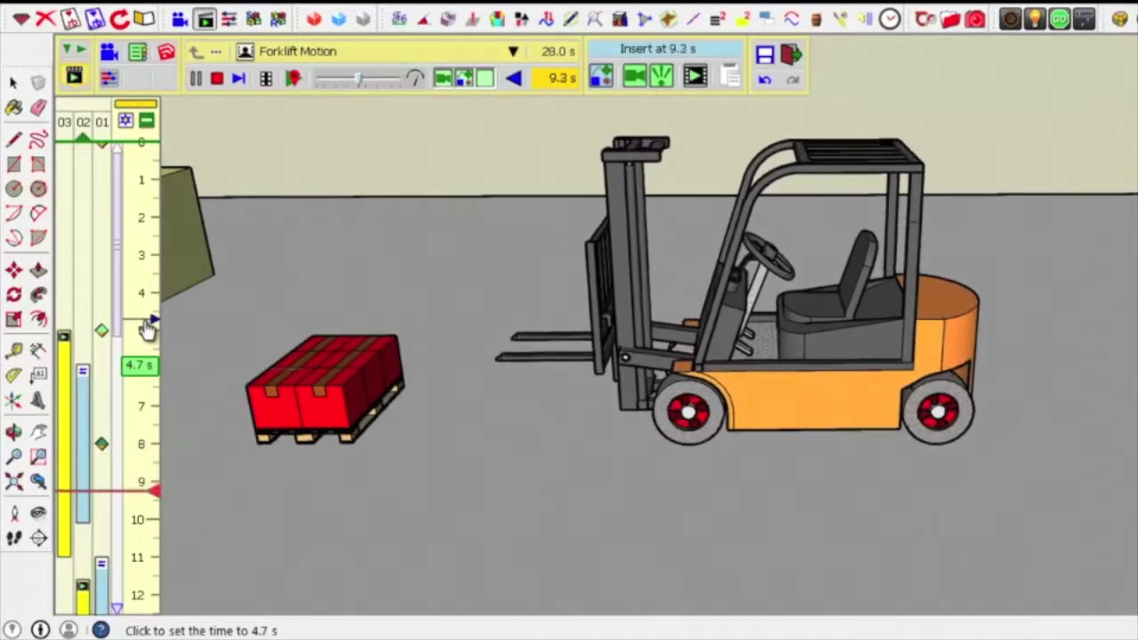
click(147, 329)
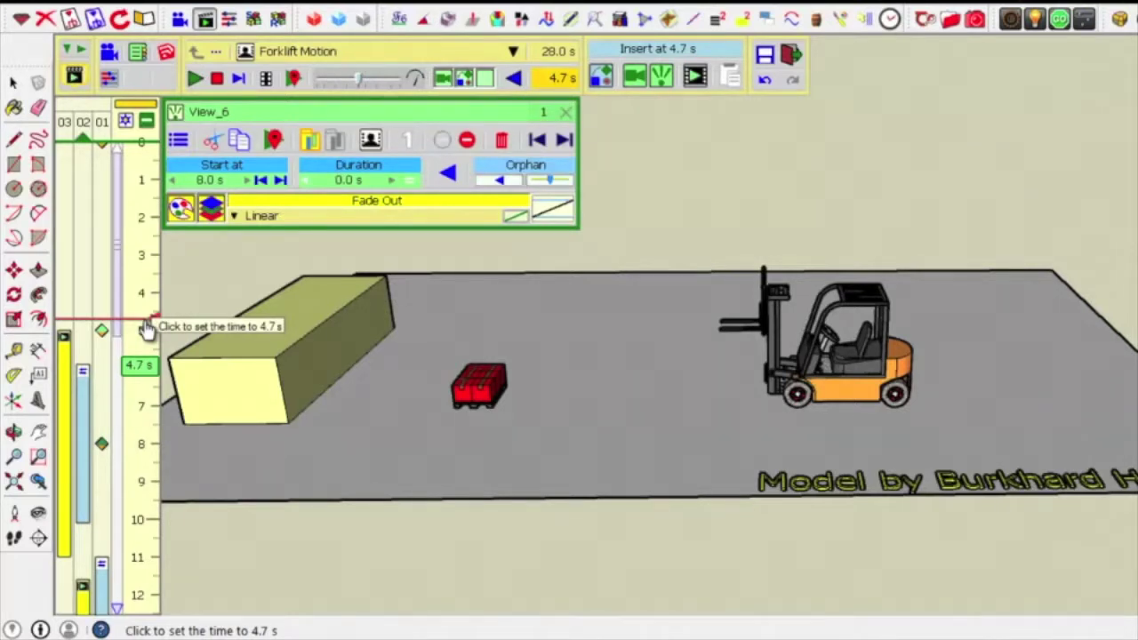
drag(147, 329, 148, 573)
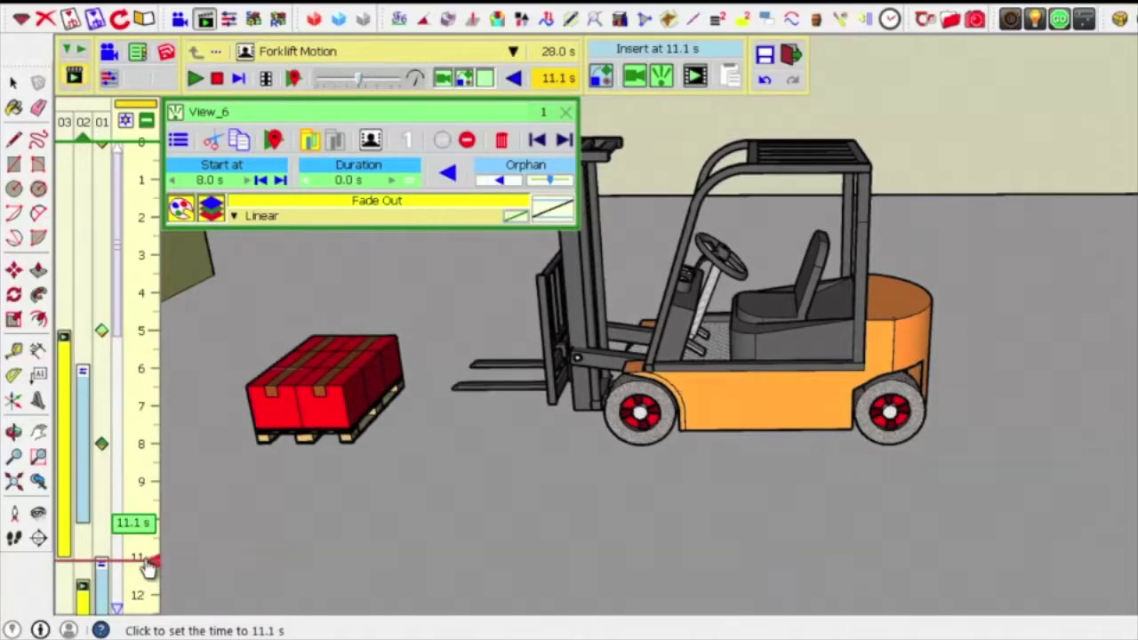
Step: Set the time back to 10.9 s and orbit to a low side-on view with the pallet centred
drag(148, 573, 147, 562)
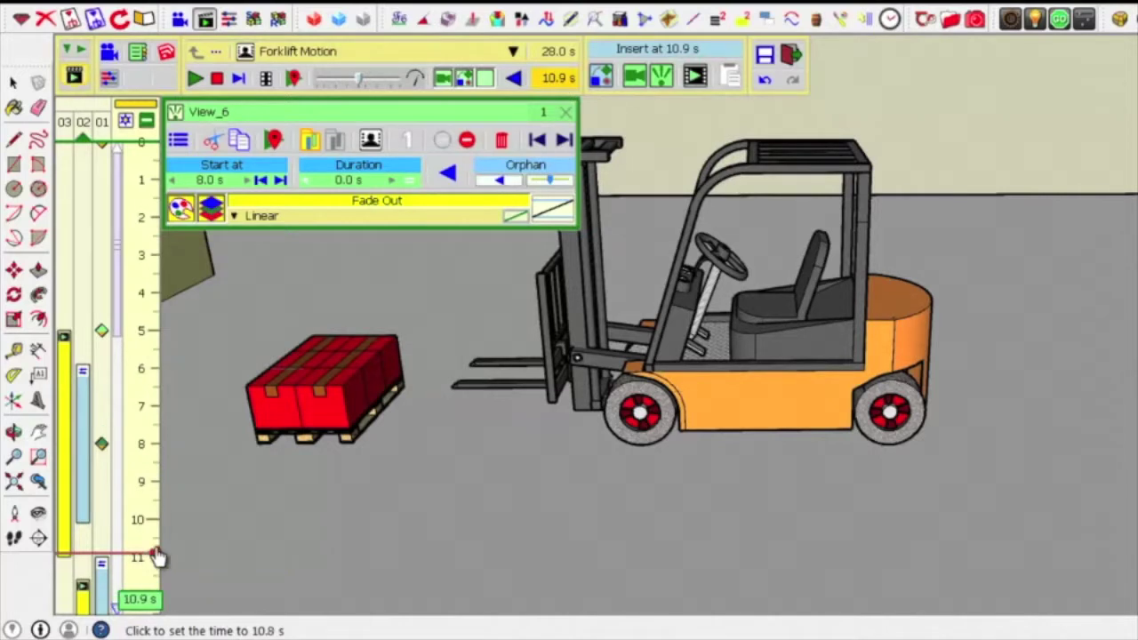
key(o)
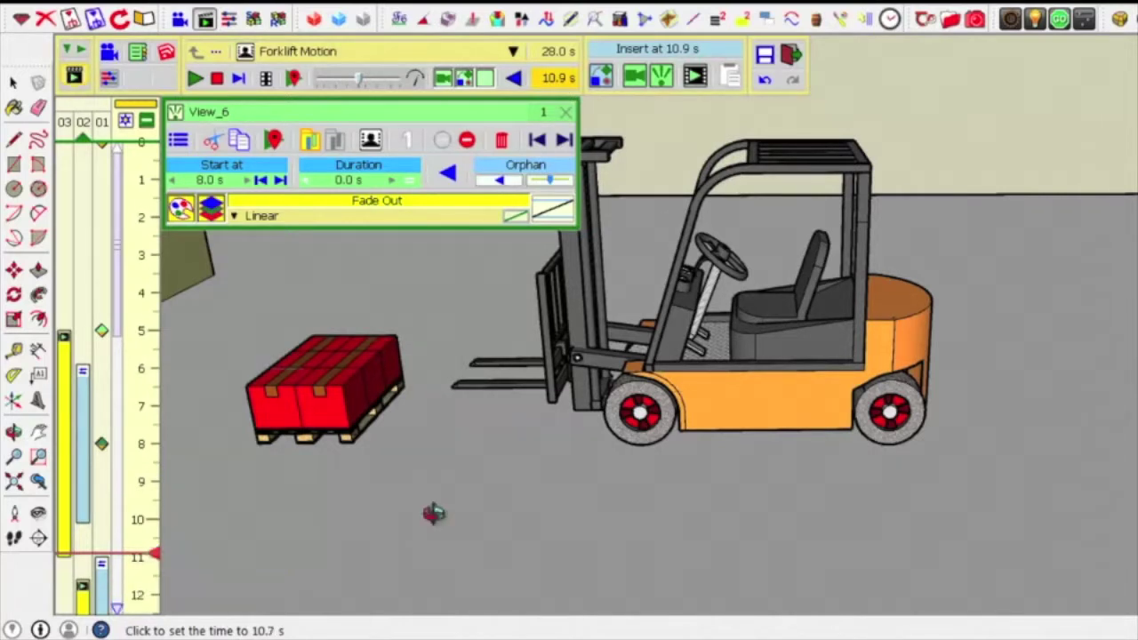
mouse_move(437, 513)
mouse_down()
mouse_move(459, 470)
mouse_move(464, 409)
mouse_up()
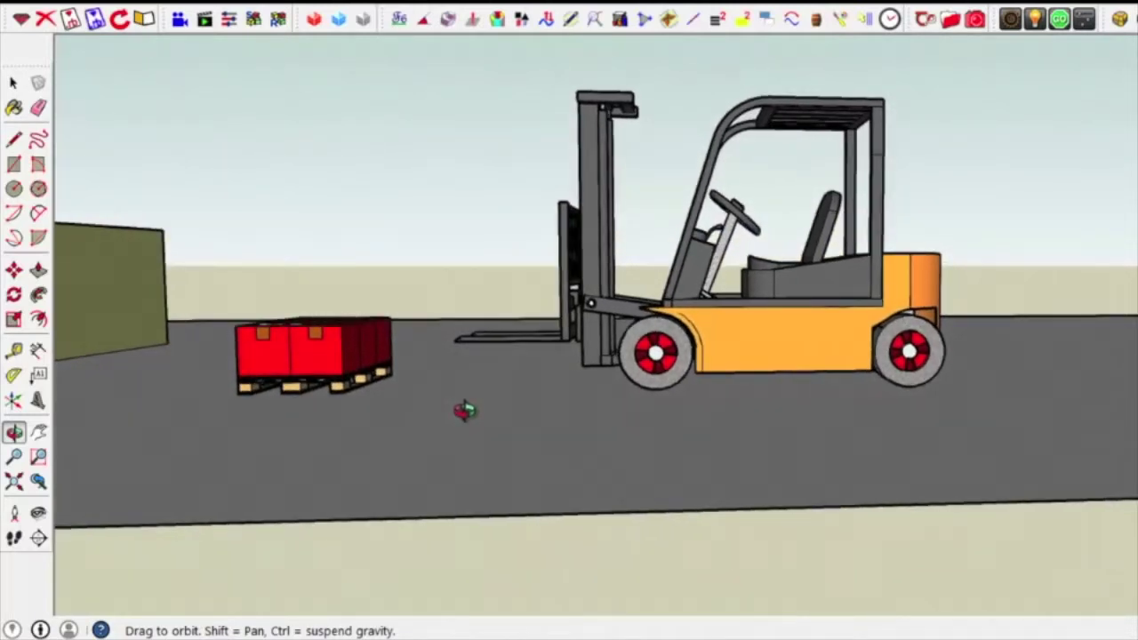
drag(464, 409, 472, 437)
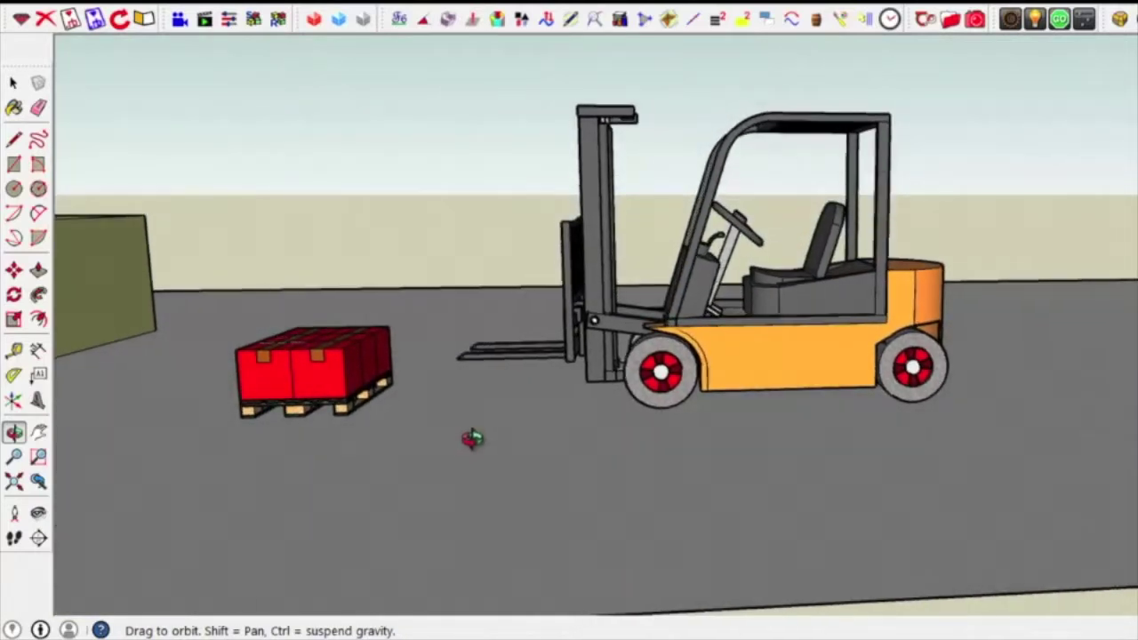
key(ctrl+shift+a)
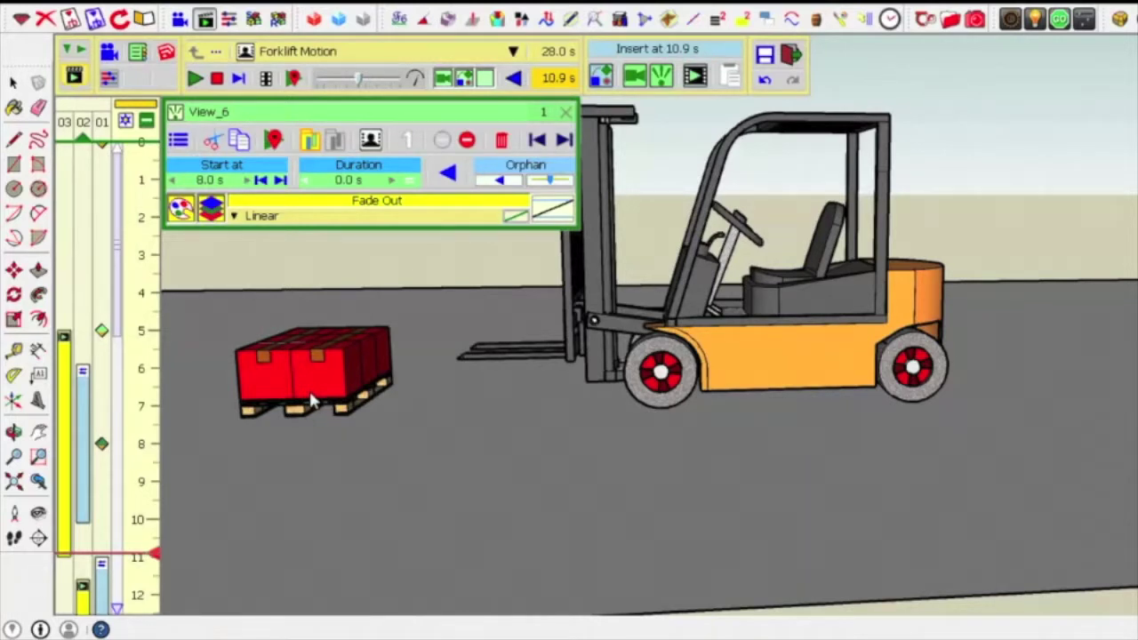
key(o)
mouse_move(304, 389)
shift+mouse_down()
mouse_move(432, 392)
mouse_move(555, 423)
shift+mouse_up()
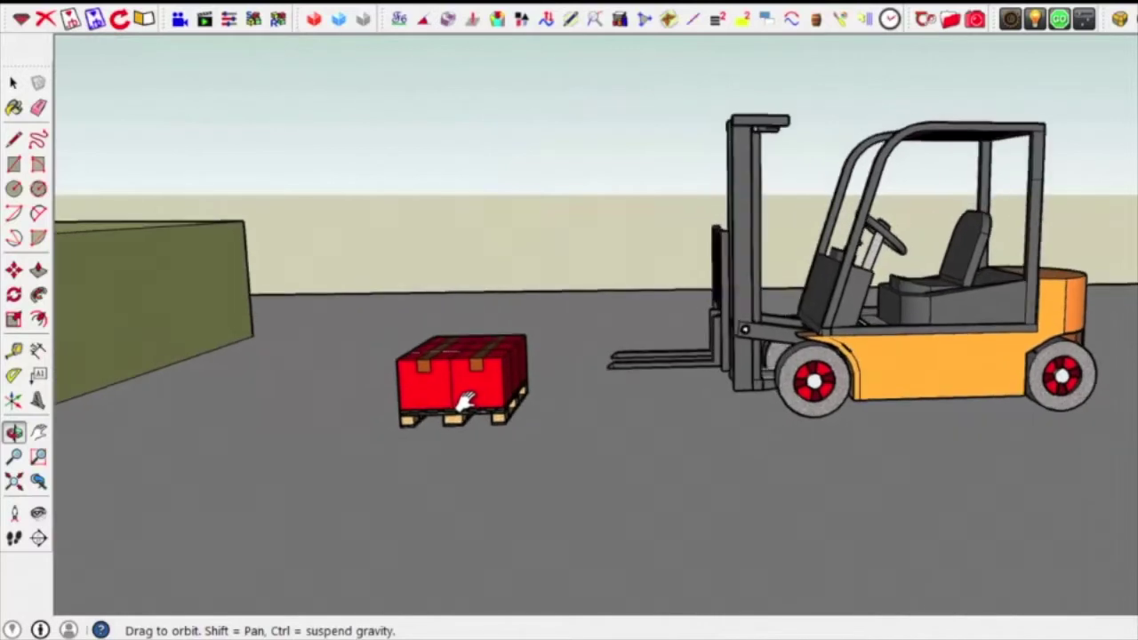
shift+drag(555, 422, 578, 425)
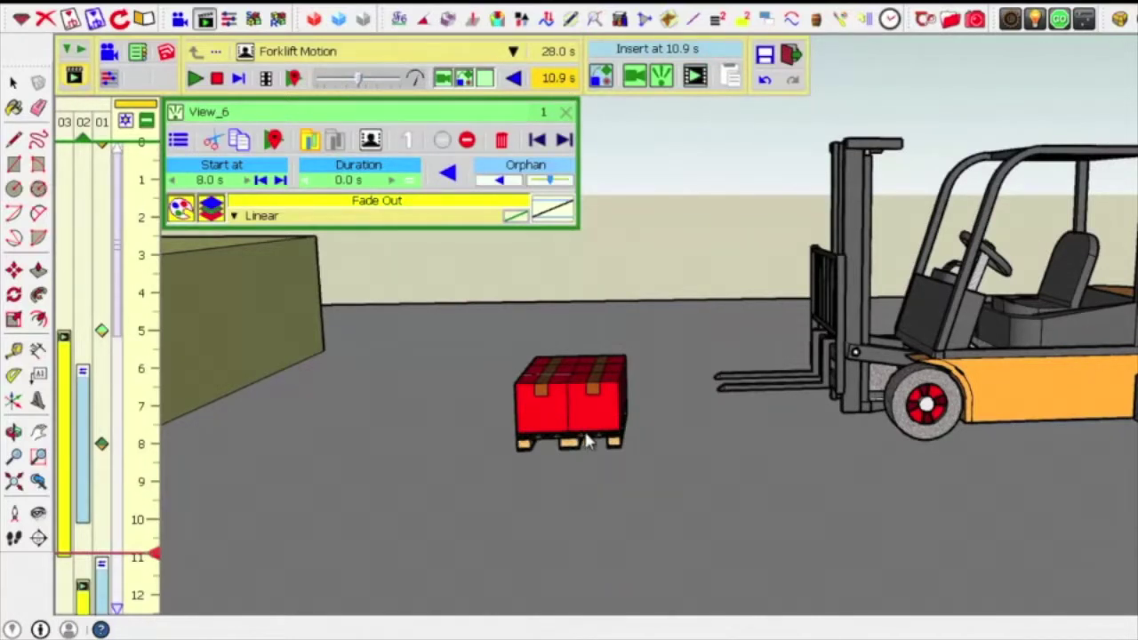
key(o)
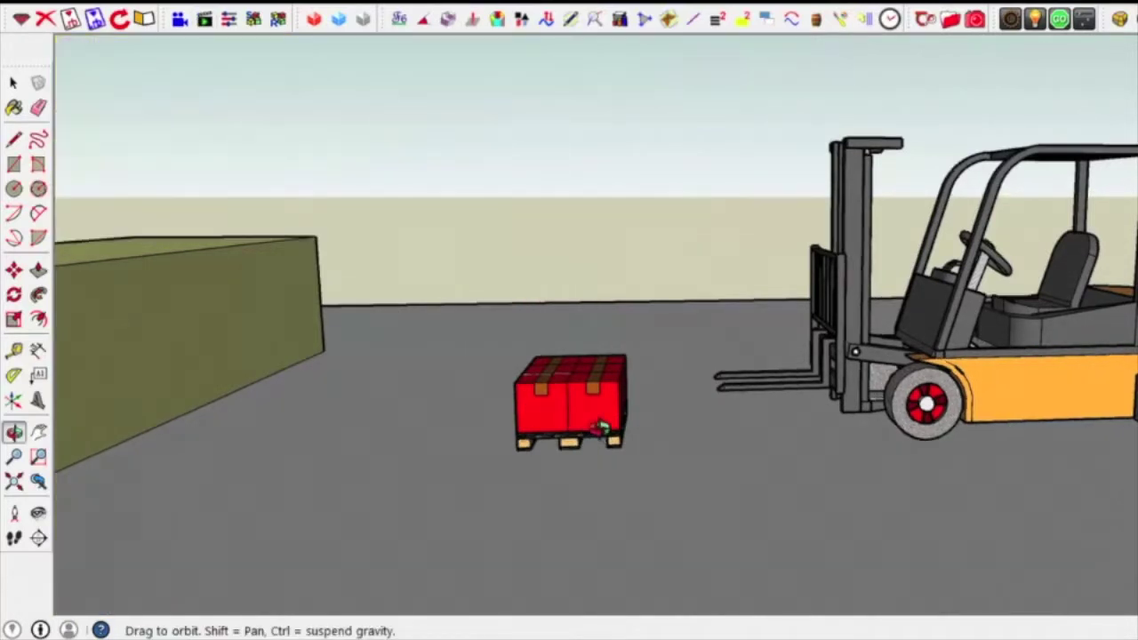
drag(601, 429, 599, 394)
key(space)
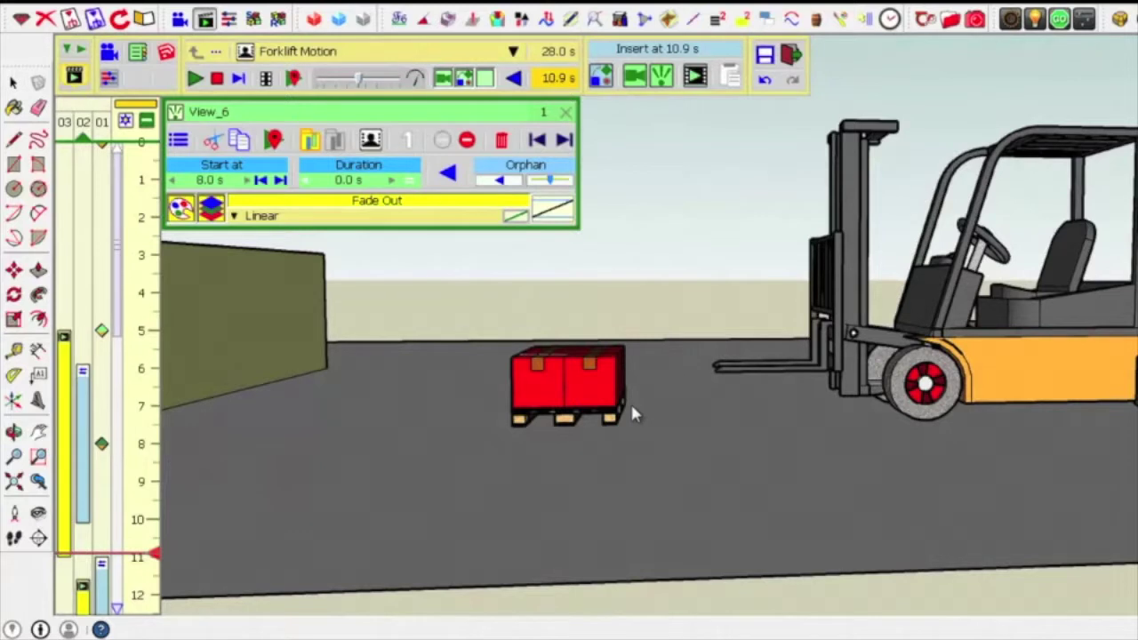
Step: Zoom in and fine-tune the angle, lowering the camera to ground level near the pallet
scroll(632, 408, up, 1)
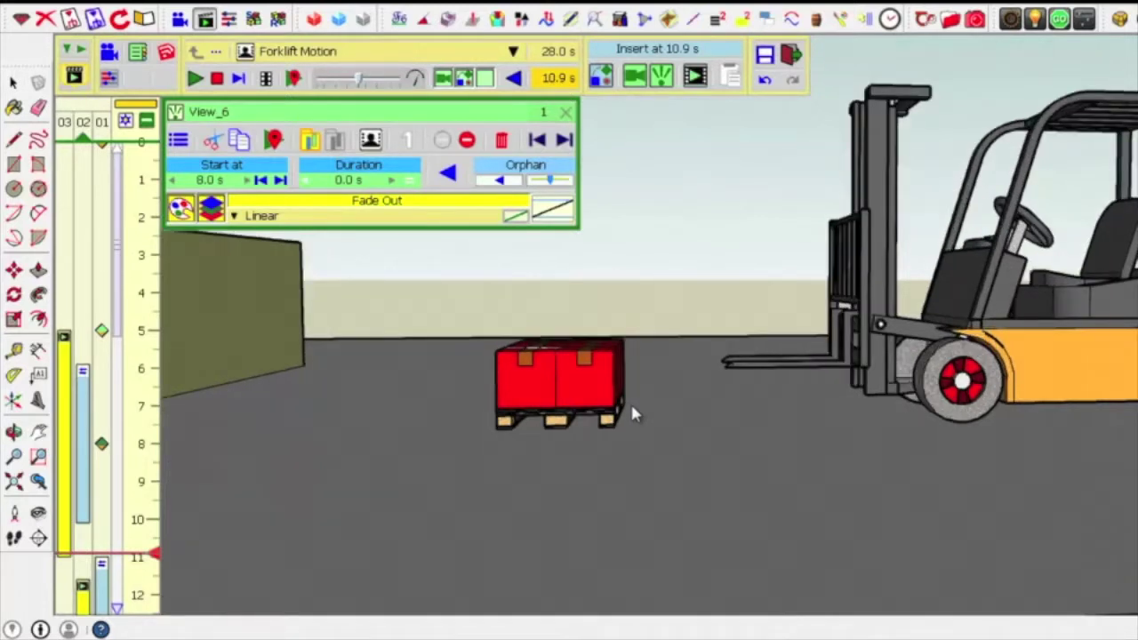
scroll(632, 413, up, 1)
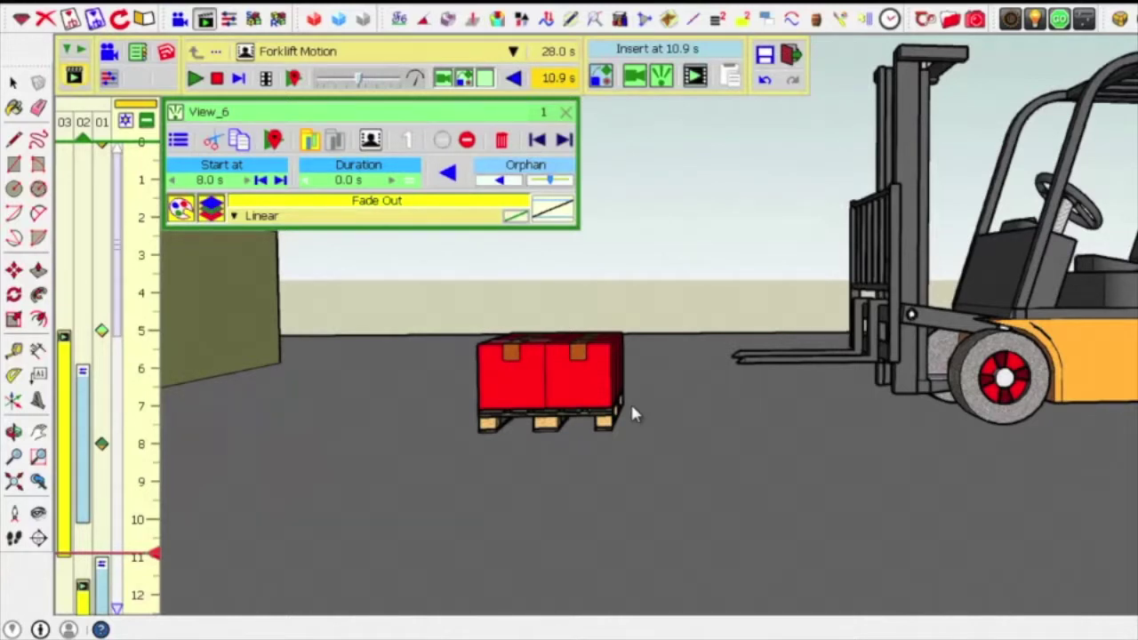
scroll(632, 414, up, 1)
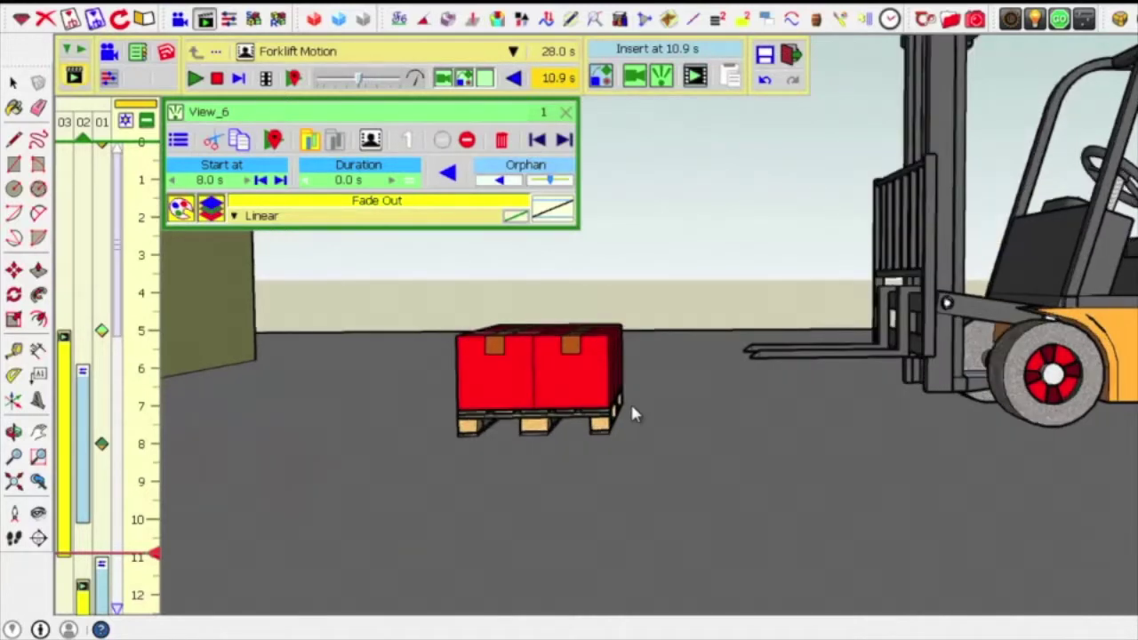
scroll(632, 414, down, 1)
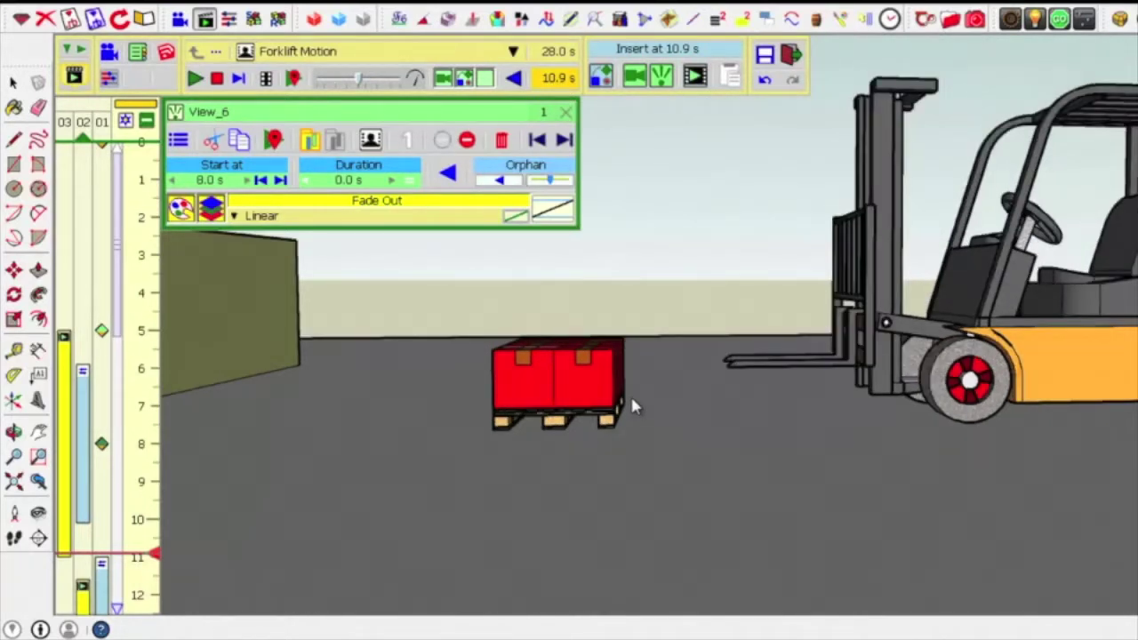
scroll(632, 402, up, 1)
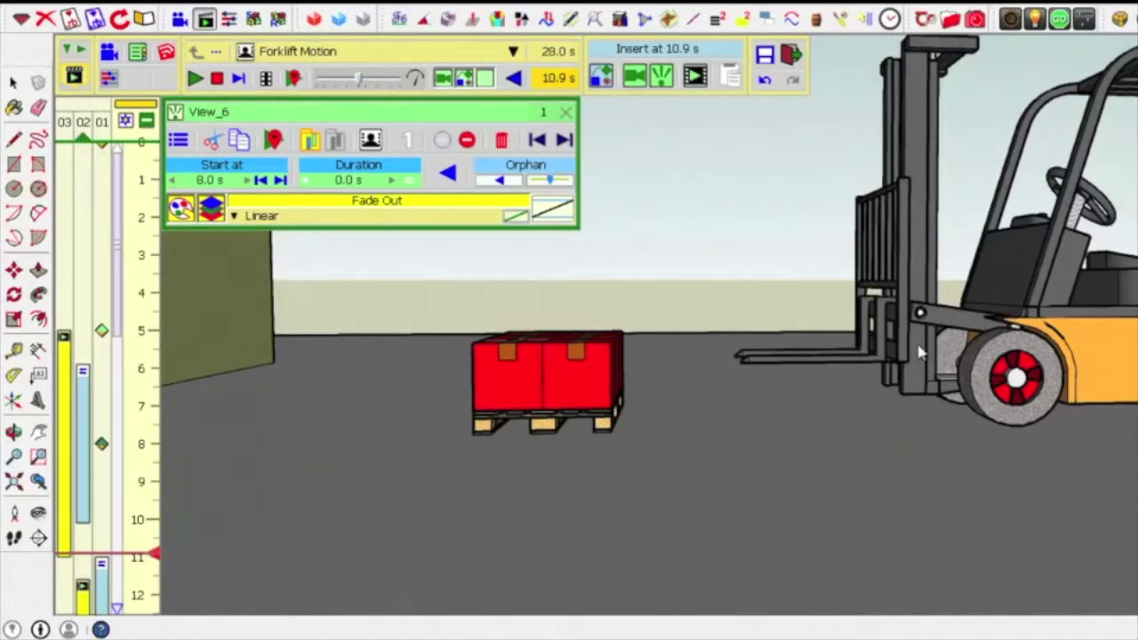
middle_drag(921, 352, 911, 435)
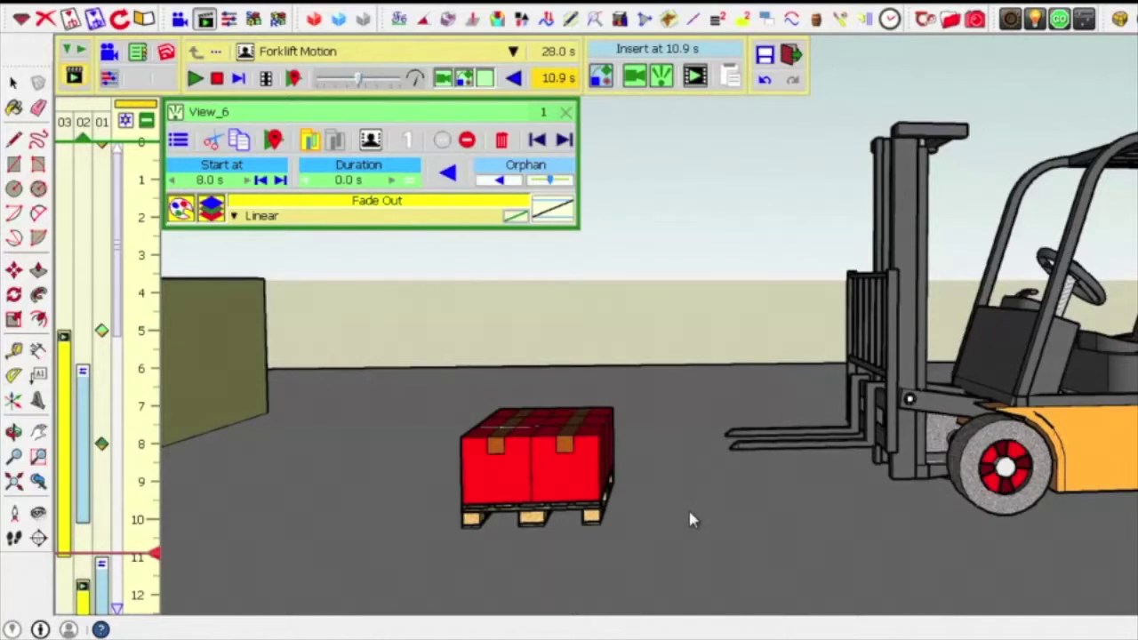
key(o)
drag(684, 505, 682, 466)
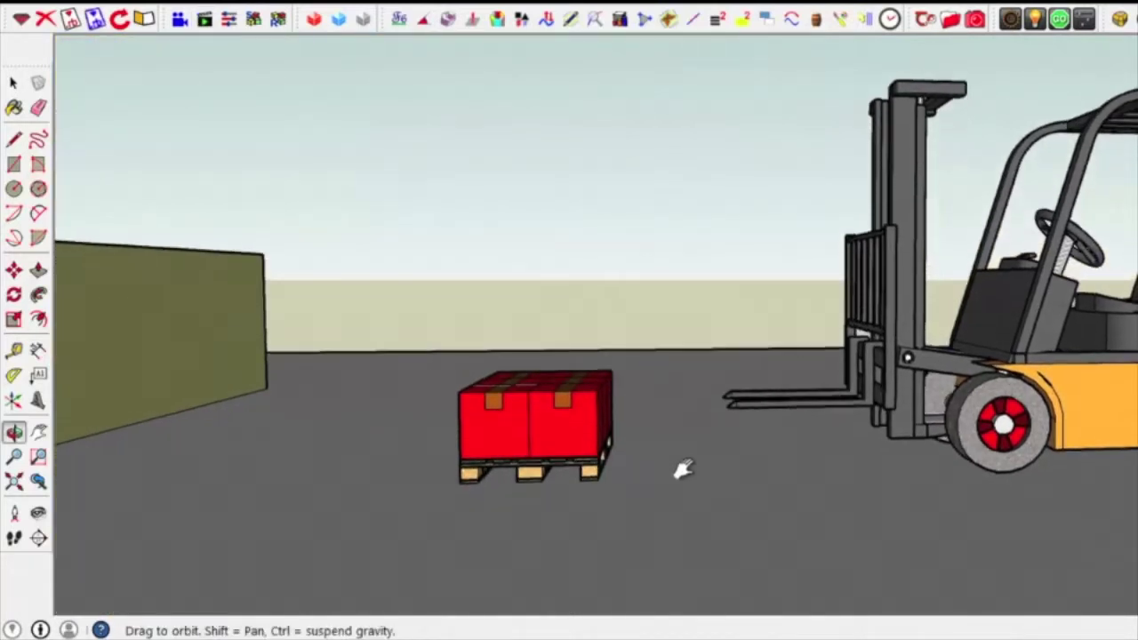
key(Escape)
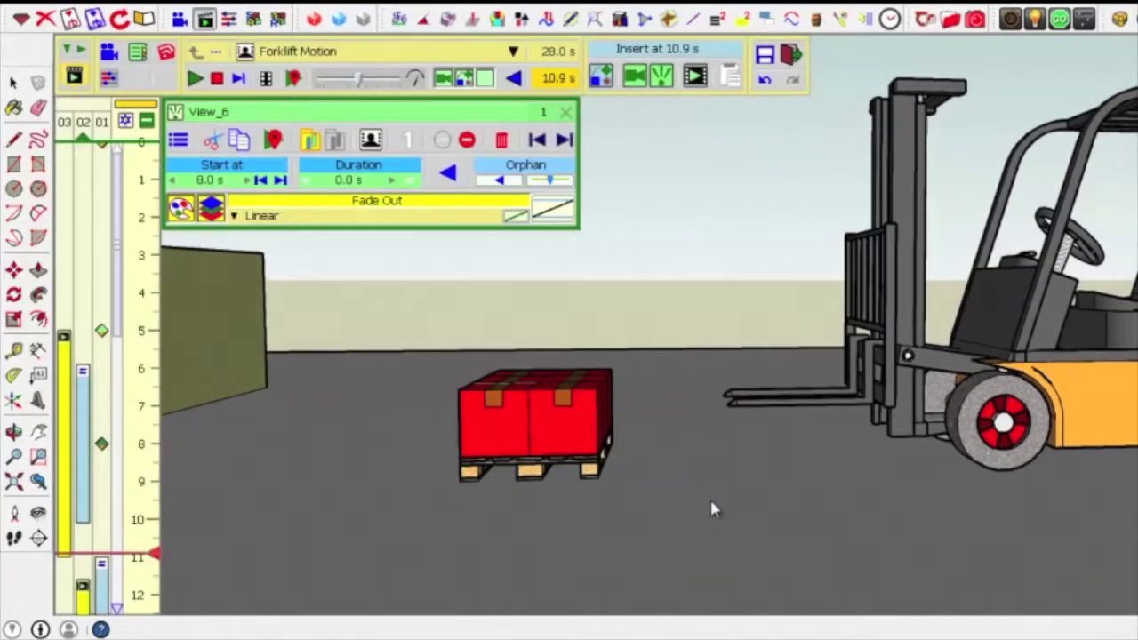
key(o)
mouse_move(709, 489)
mouse_down()
mouse_move(707, 455)
mouse_move(705, 470)
mouse_up()
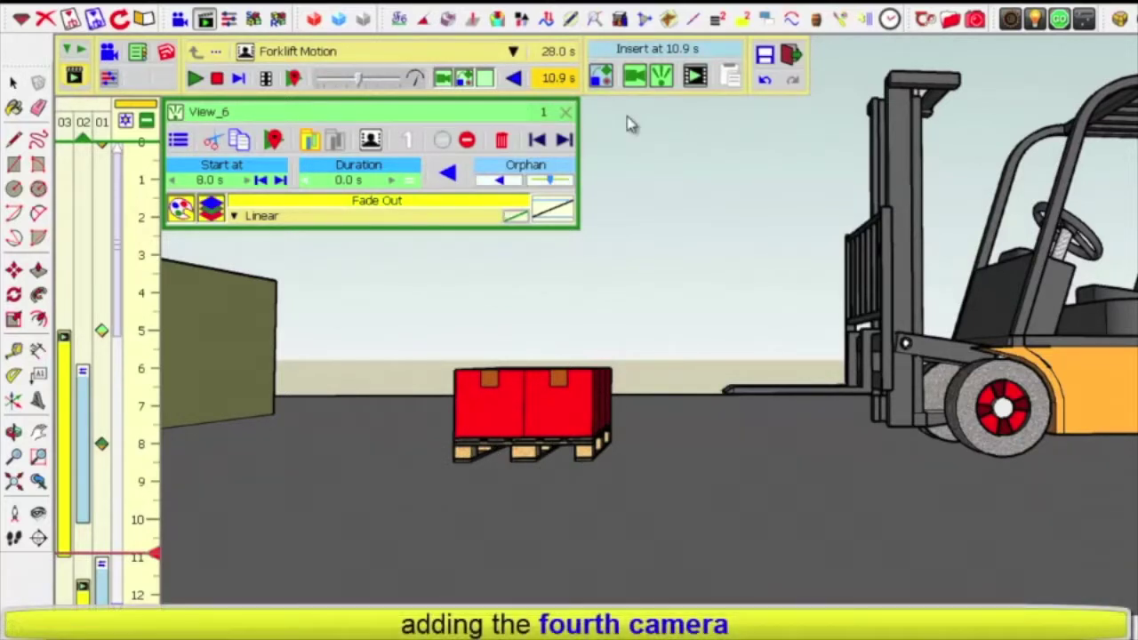
Step: Add the low shot as camera View_8 at 10.9 s and replay the animation from 7.2 s
click(662, 78)
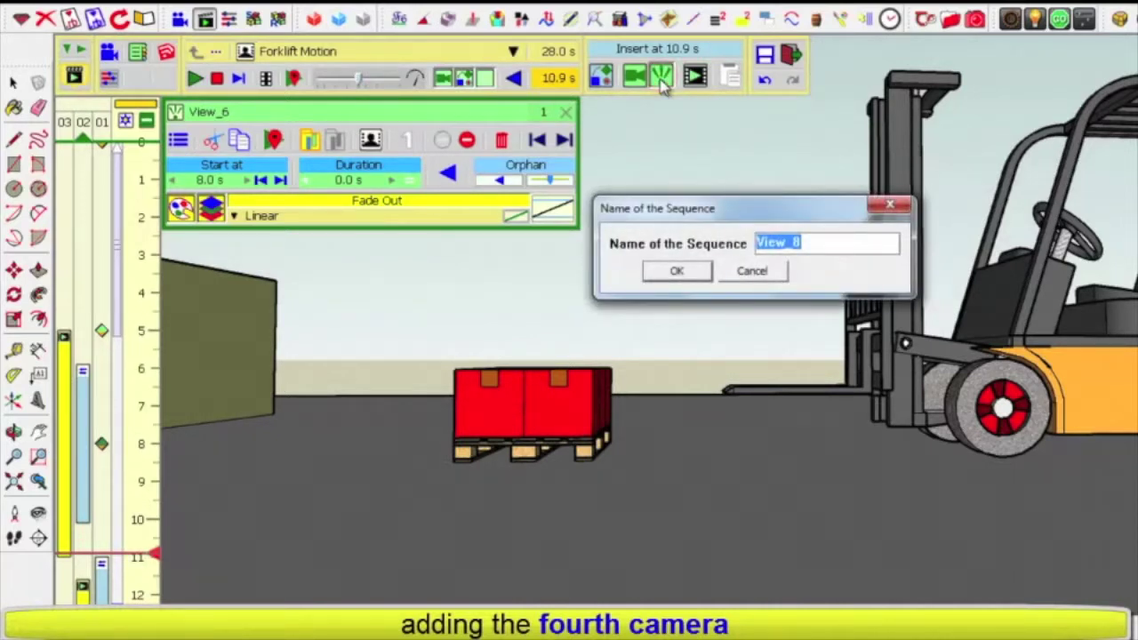
click(703, 277)
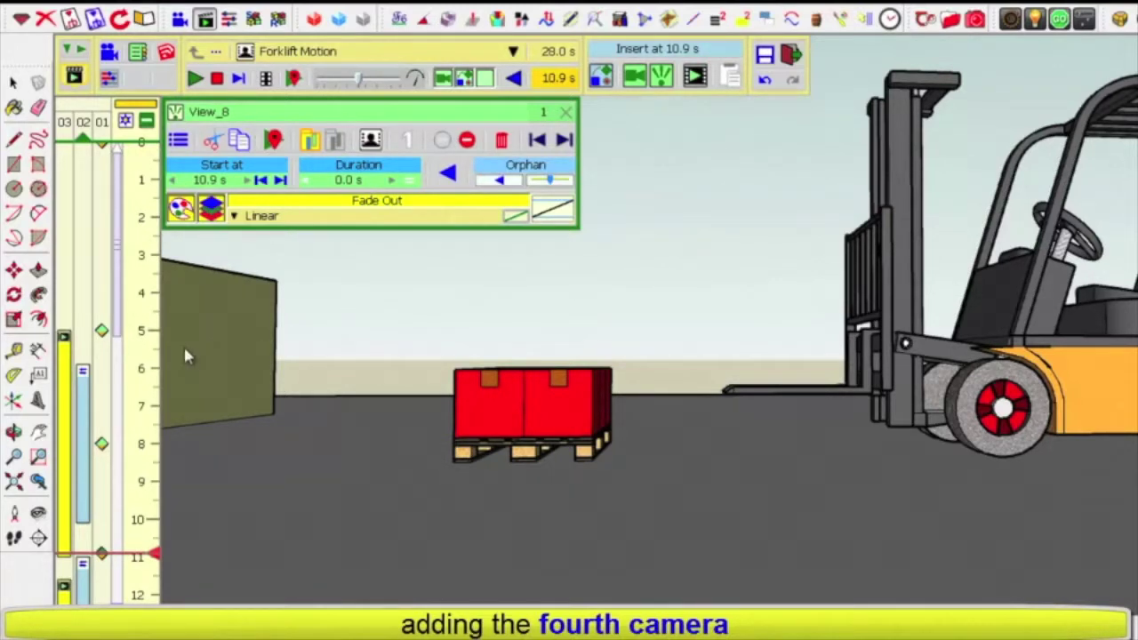
click(148, 427)
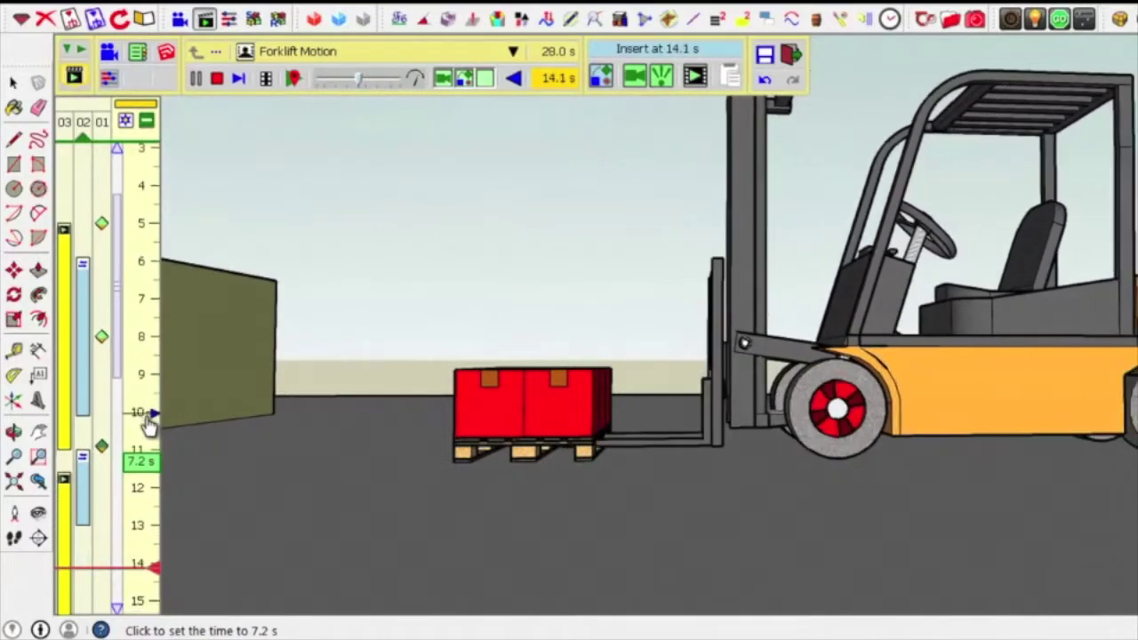
Step: Stop playback at 10.4 s and scrub through 16.7 s to check the pallet lift, ending at 15.1 s
click(149, 424)
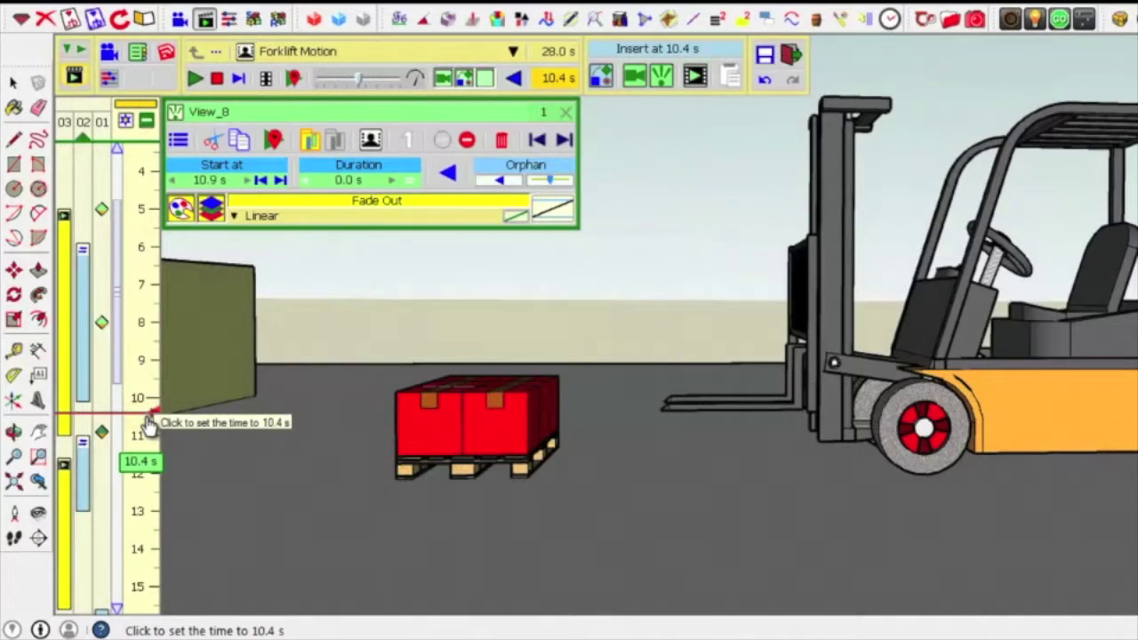
drag(149, 425, 136, 596)
click(136, 596)
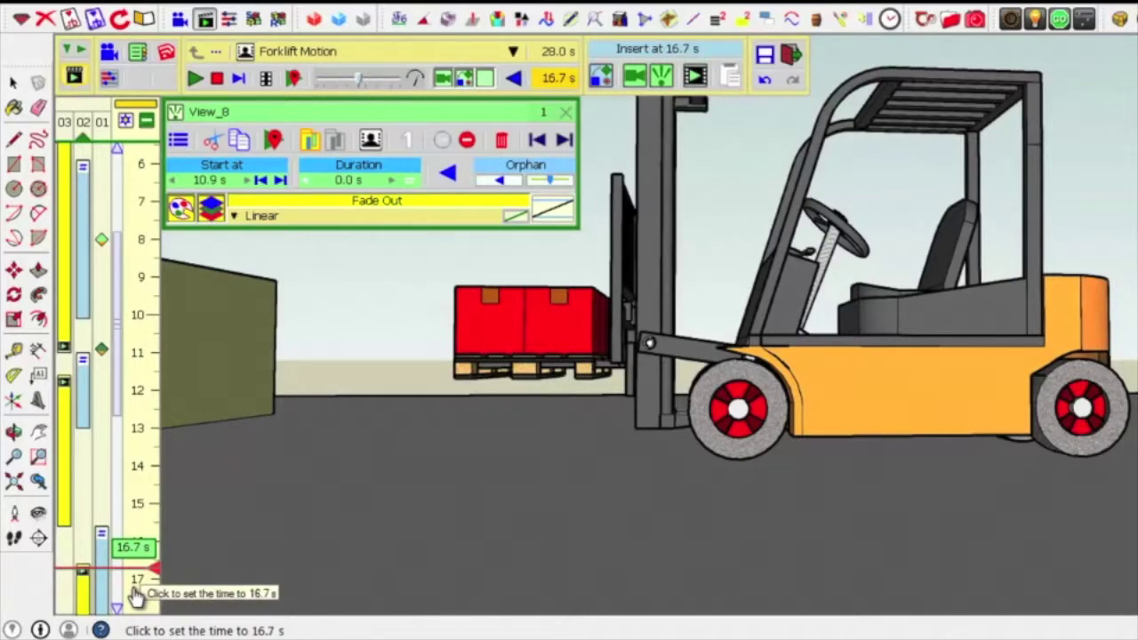
drag(137, 592, 143, 425)
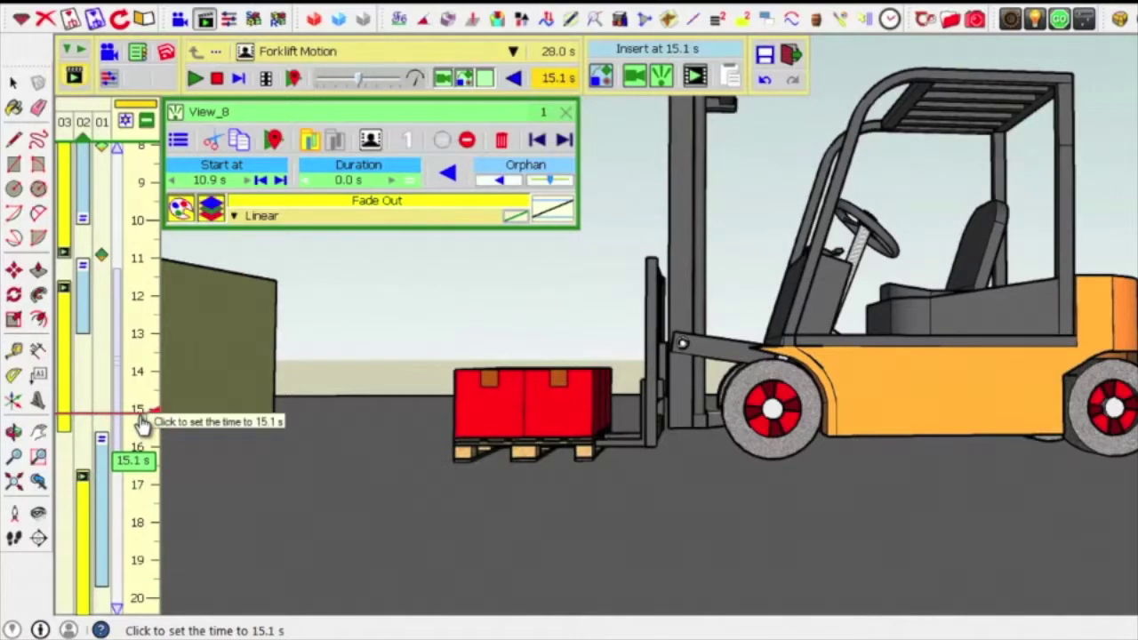
Step: Scrub forward from 15.1 s and step the time through 15.8 s and 16.0 s to 16.2 s
drag(142, 425, 139, 446)
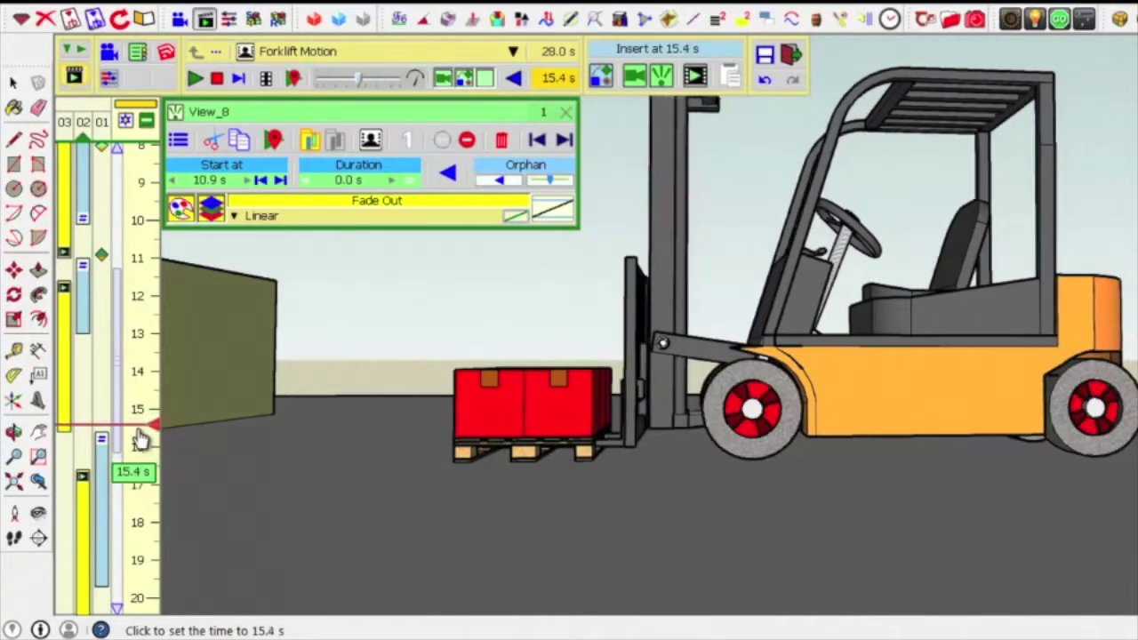
click(138, 450)
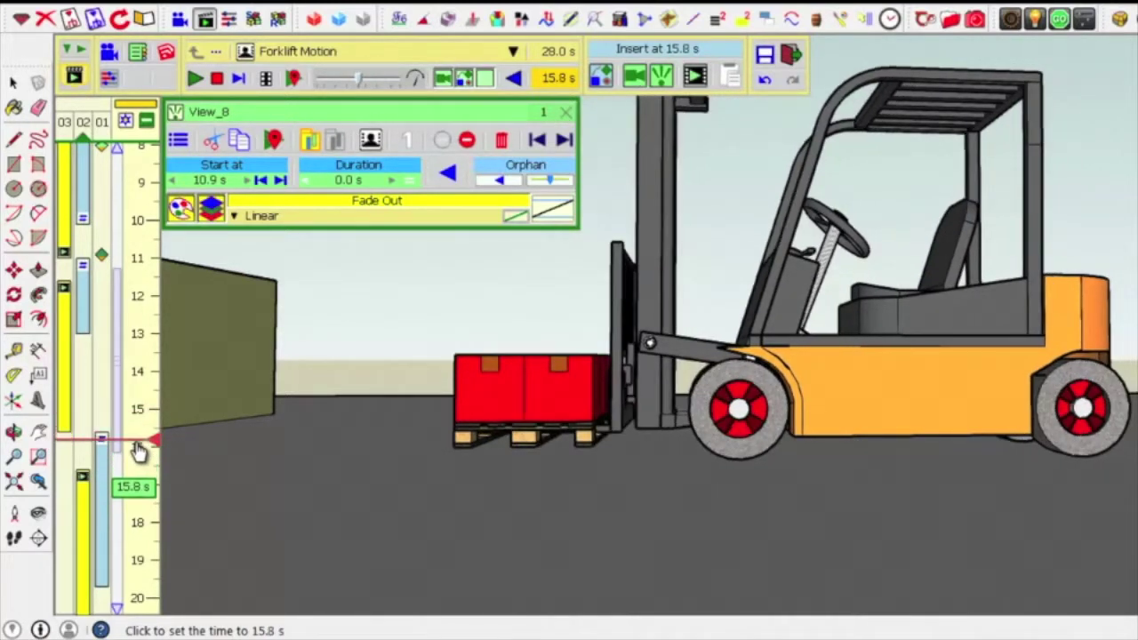
click(137, 454)
click(137, 458)
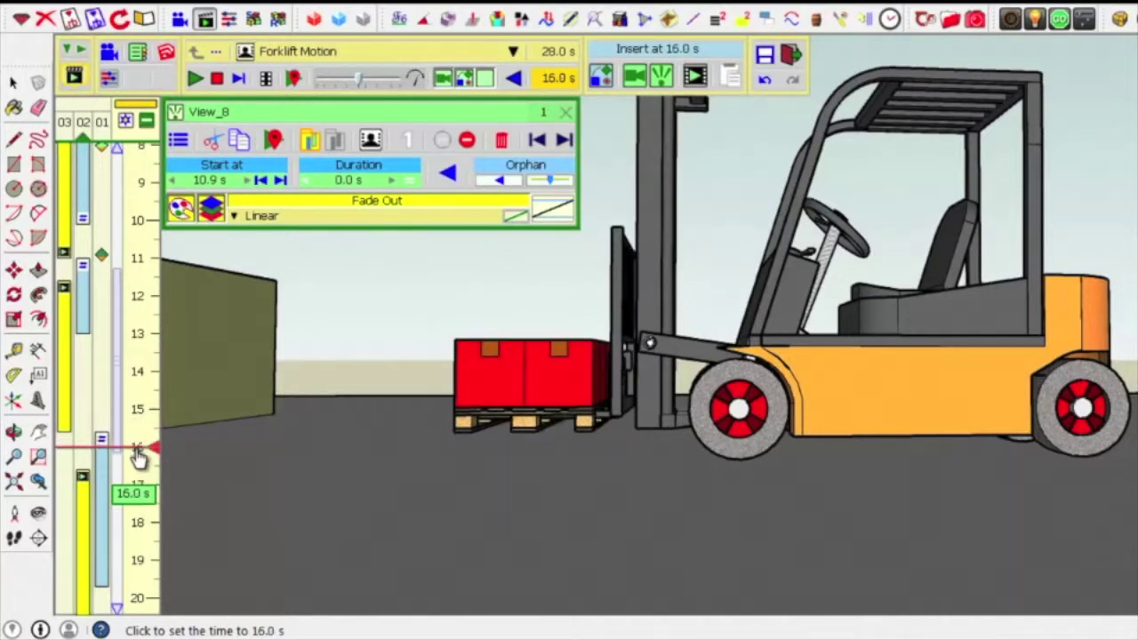
click(137, 462)
click(138, 465)
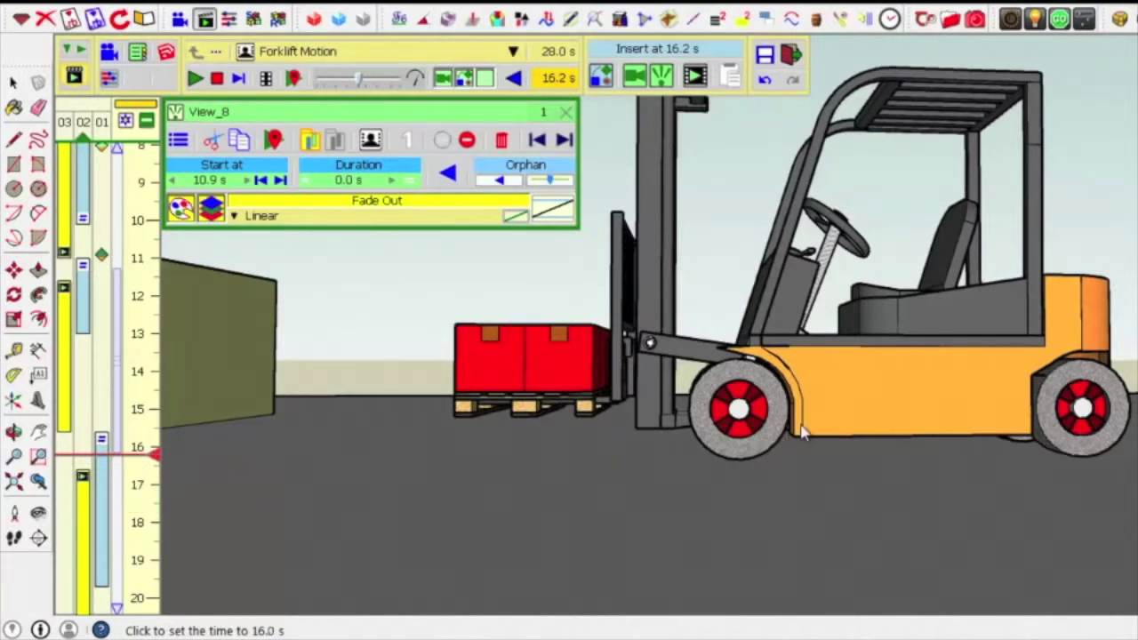
Step: Zoom out, orbit to look down on the floor, then zoom back in on the pallet on the forks
scroll(849, 418, down, 3)
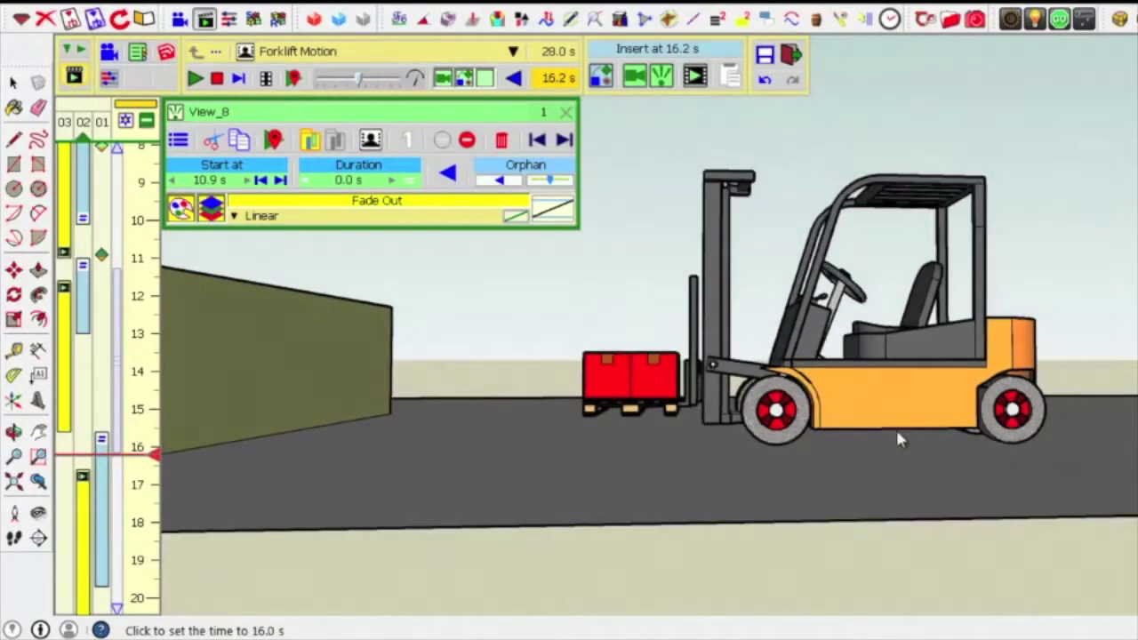
scroll(899, 427, down, 2)
scroll(899, 429, down, 1)
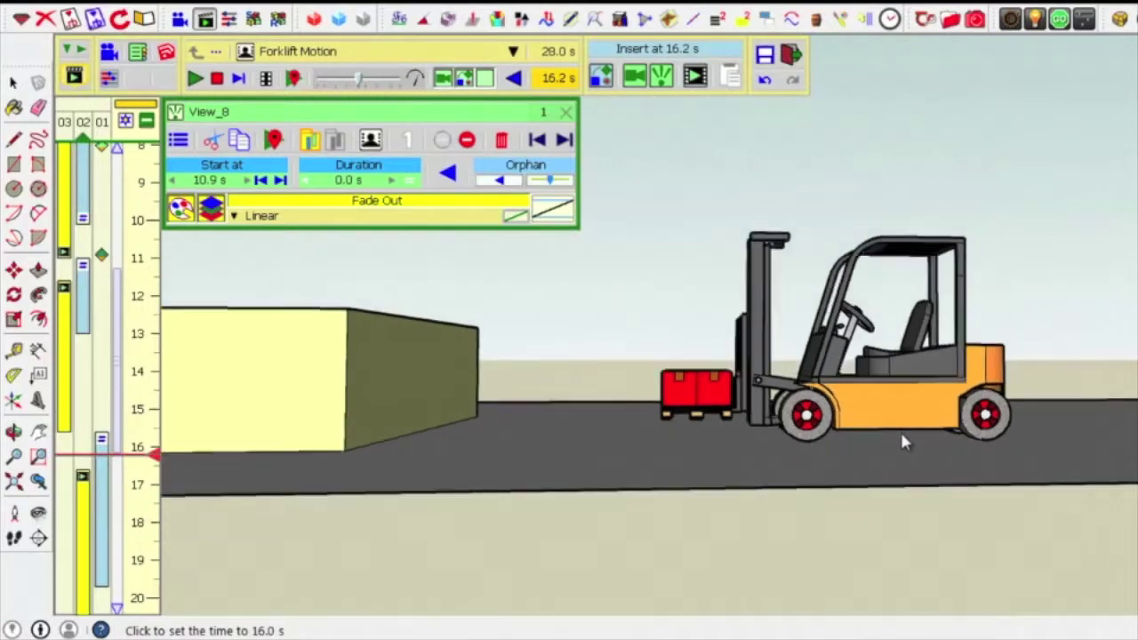
scroll(900, 429, down, 1)
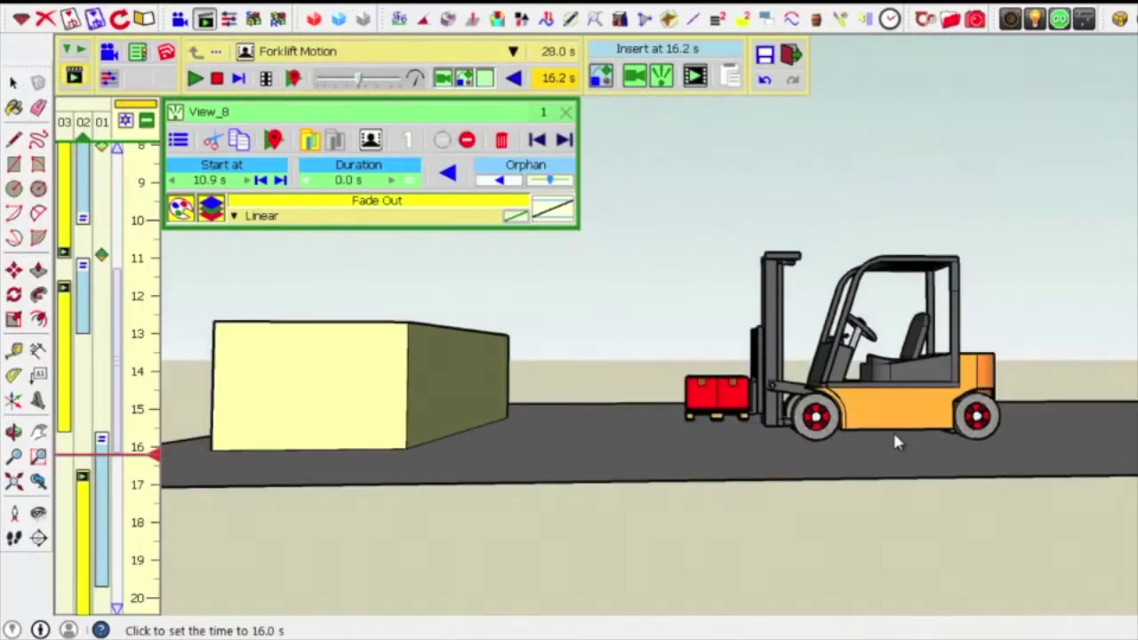
scroll(894, 436, down, 1)
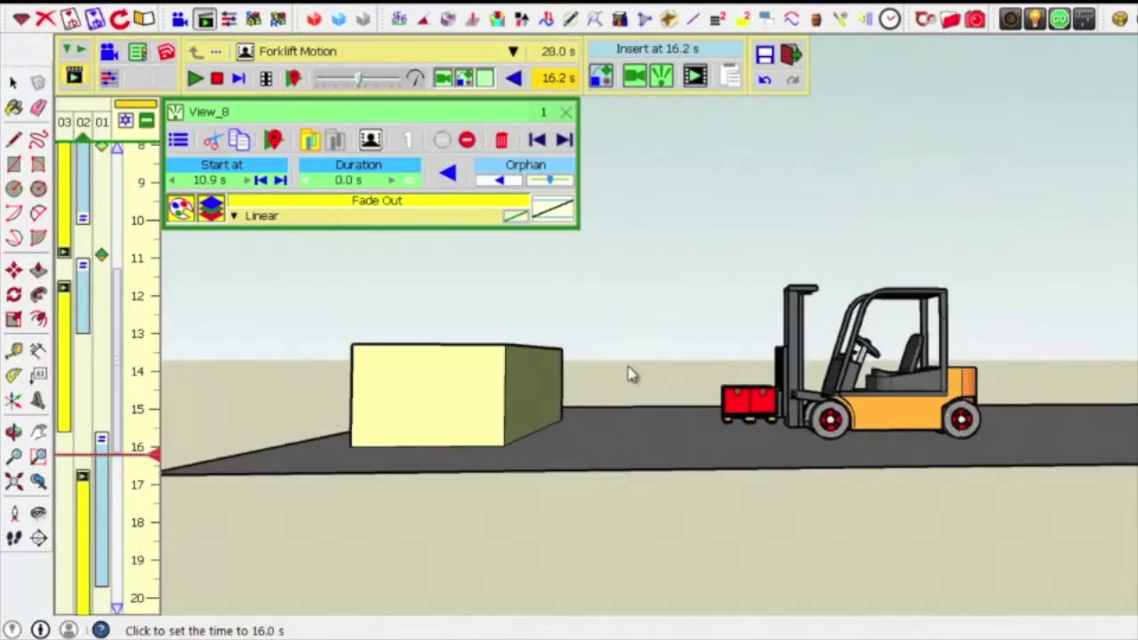
mouse_move(628, 369)
middle_down()
mouse_move(654, 416)
mouse_move(650, 449)
middle_up()
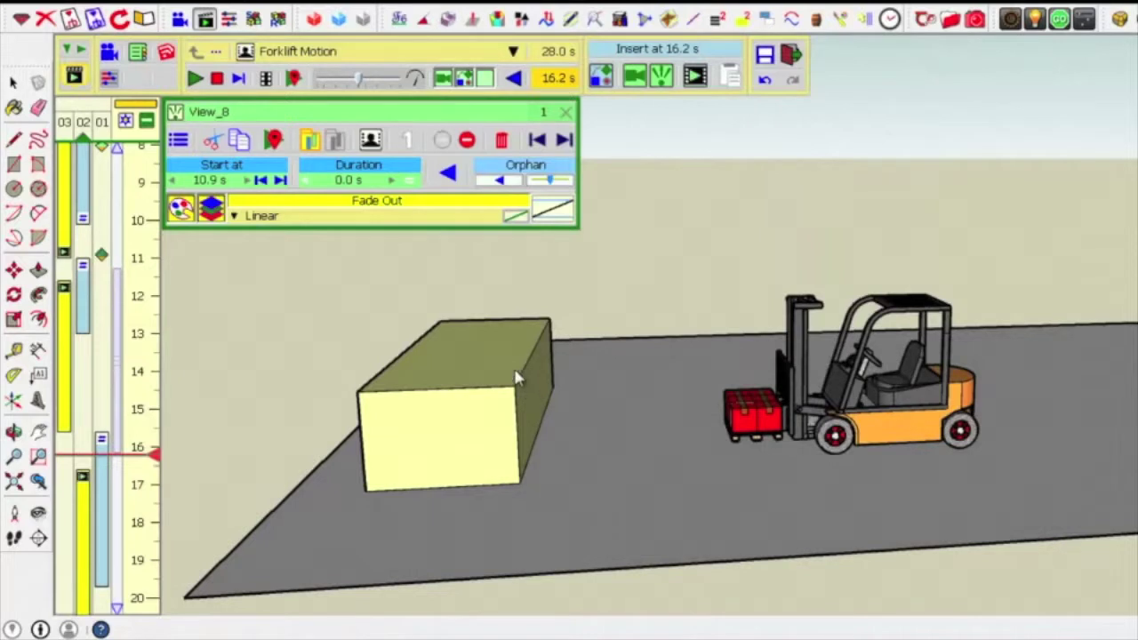
scroll(517, 378, up, 1)
scroll(511, 375, up, 1)
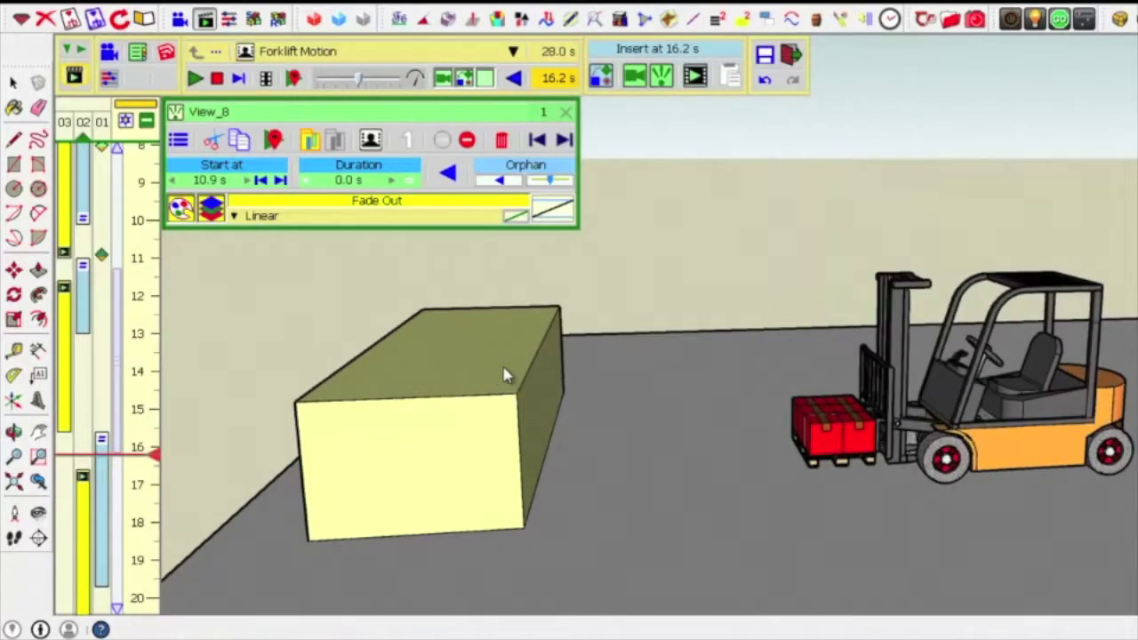
scroll(506, 373, up, 1)
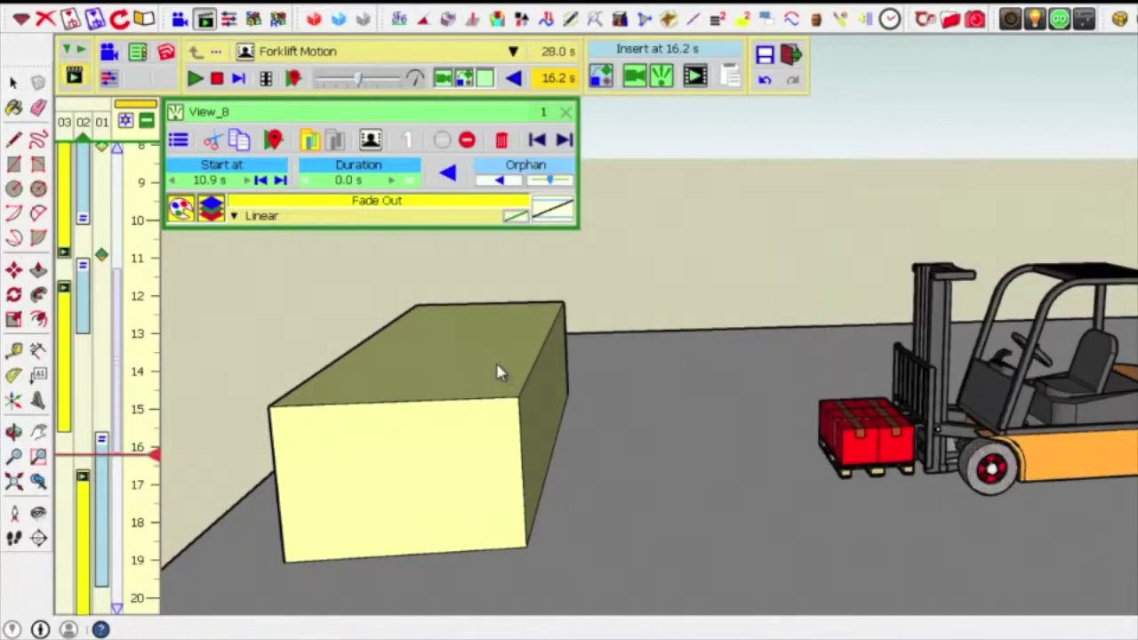
scroll(497, 373, up, 1)
scroll(498, 373, up, 1)
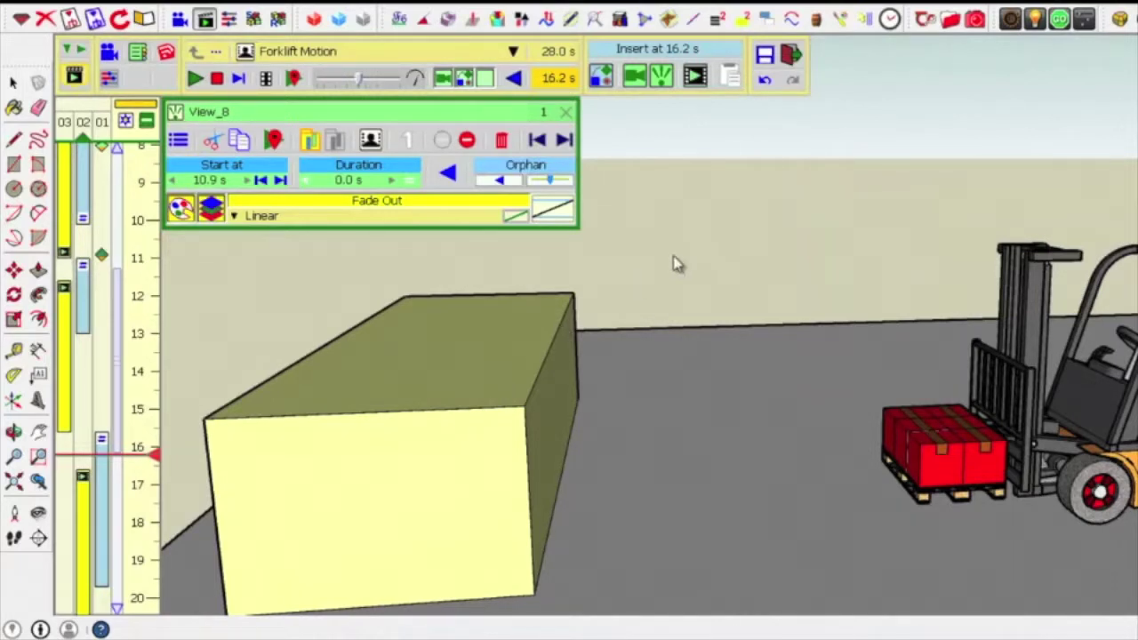
Step: Insert the framed shot as camera View_10 at 16.2 s, then play the animation from 10.6 s
click(668, 86)
click(668, 86)
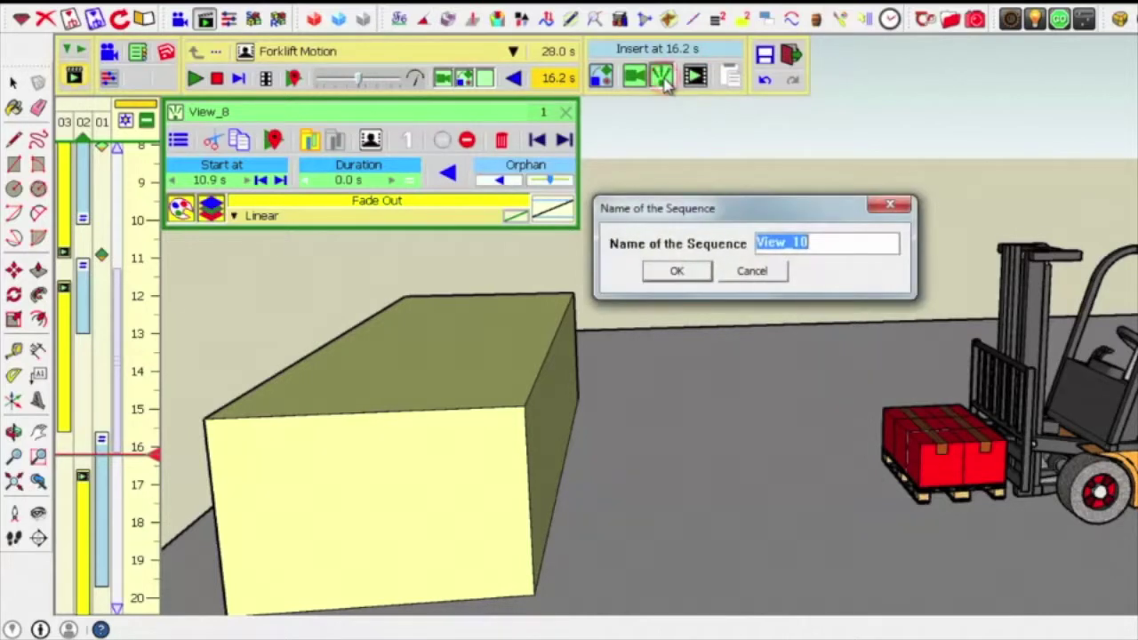
click(697, 273)
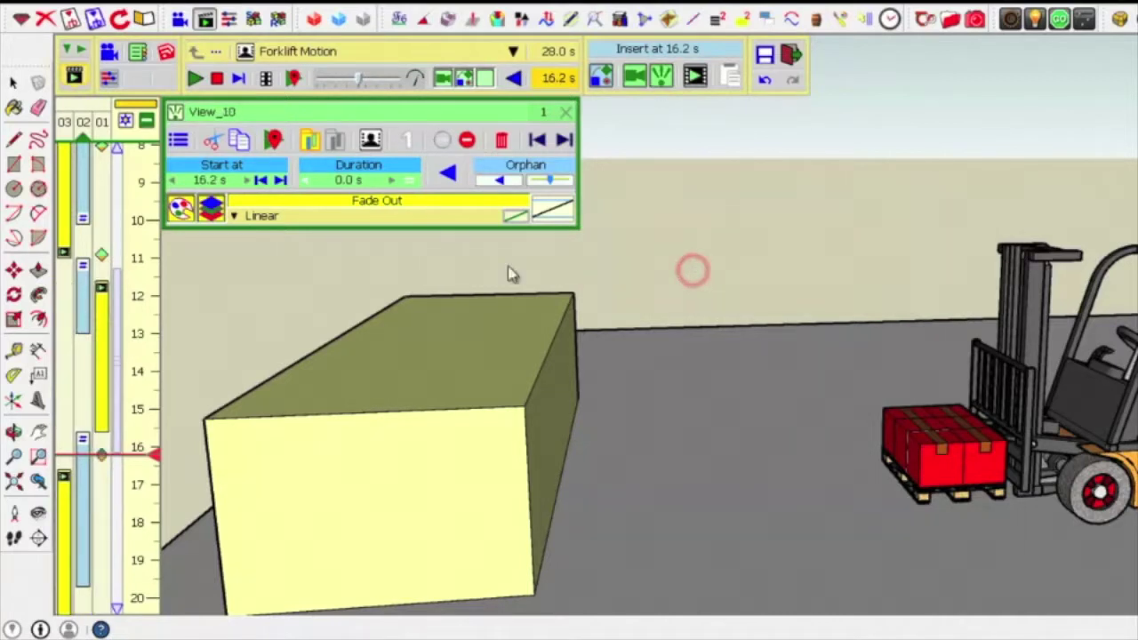
click(140, 256)
click(140, 254)
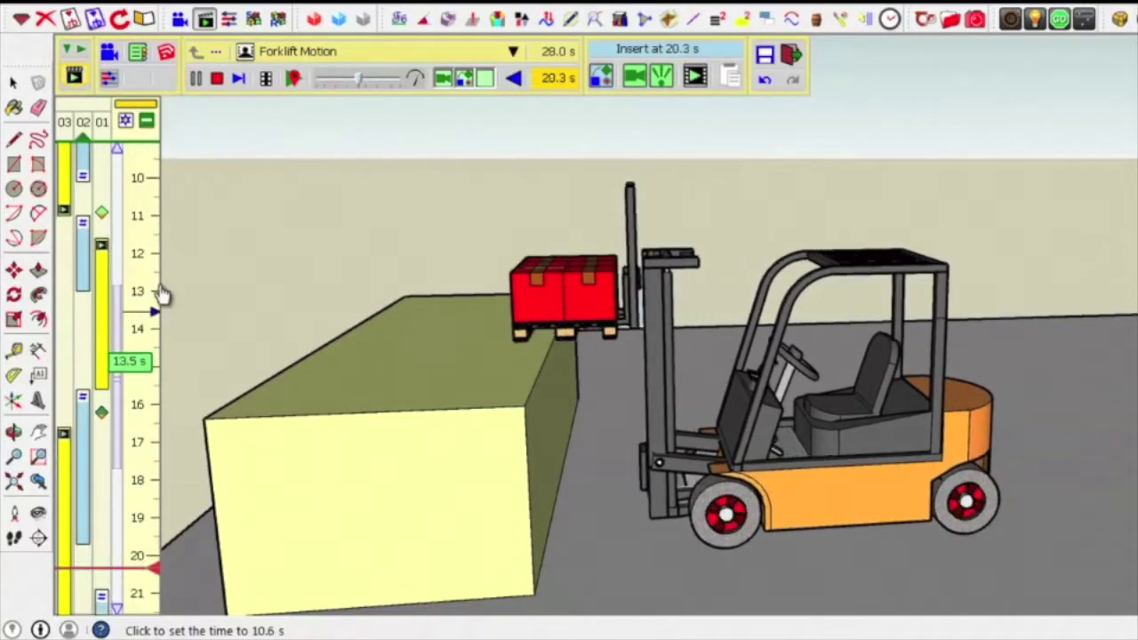
Step: Stop playback at 21.5 s and orbit the camera lower toward the forklift
click(217, 80)
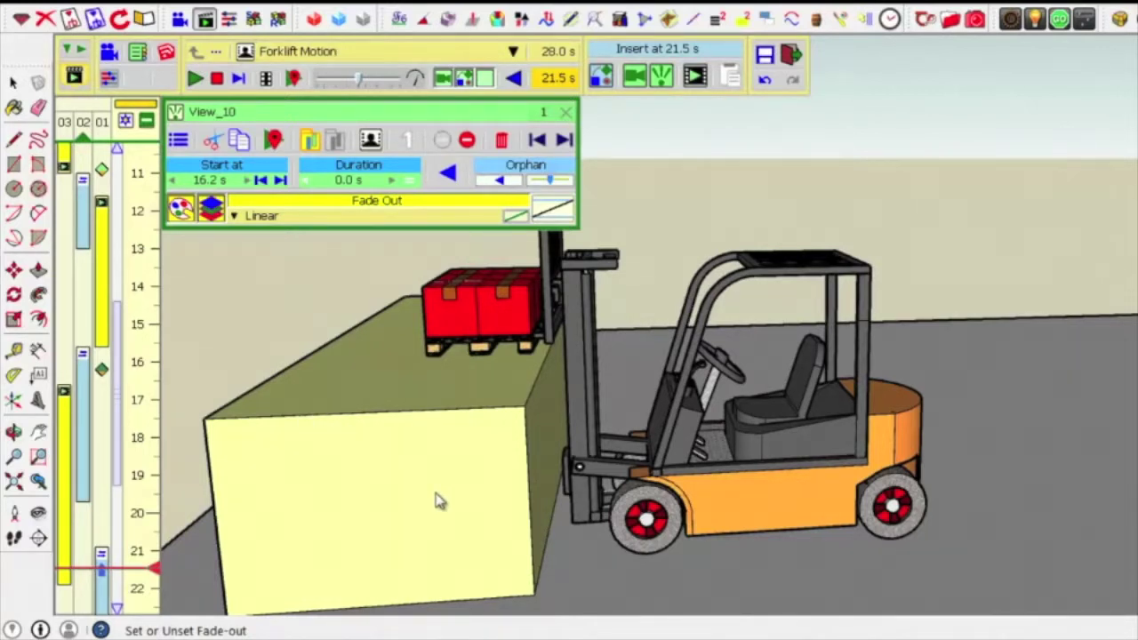
middle_drag(436, 501, 467, 435)
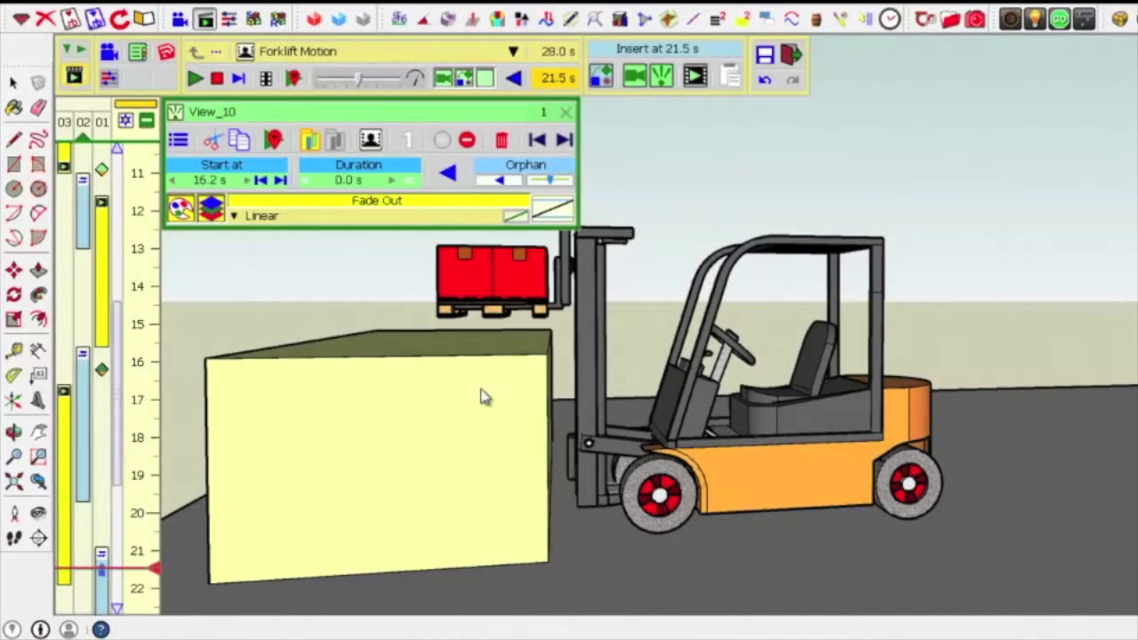
Step: Zoom in to a tighter shot of the forklift cab with the red pallet raised above the block
scroll(495, 346, up, 1)
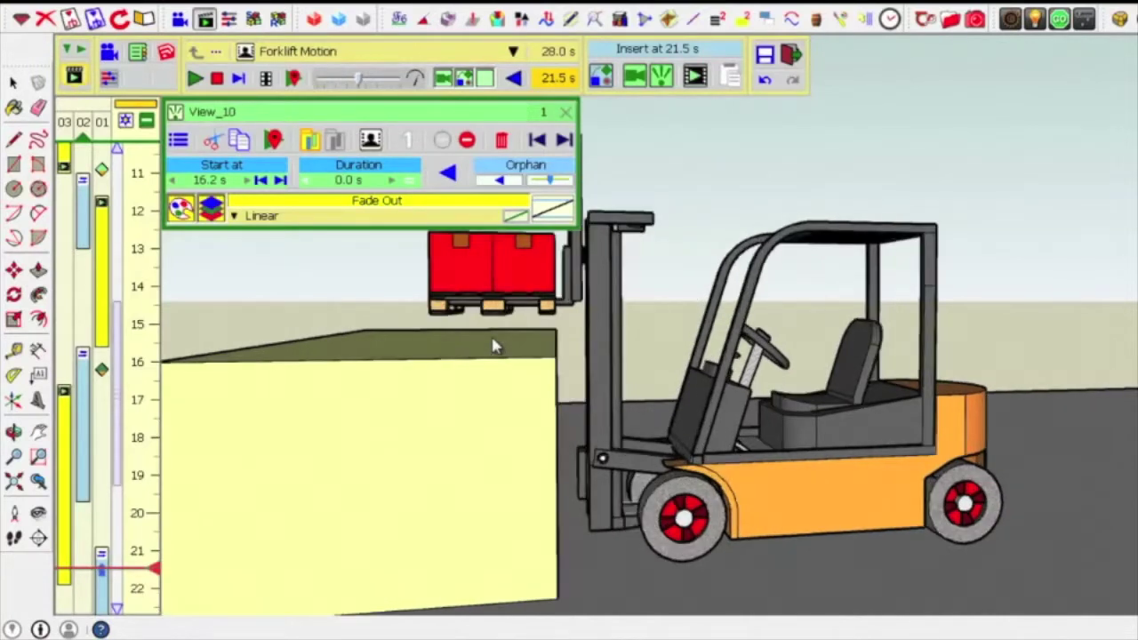
scroll(496, 347, up, 1)
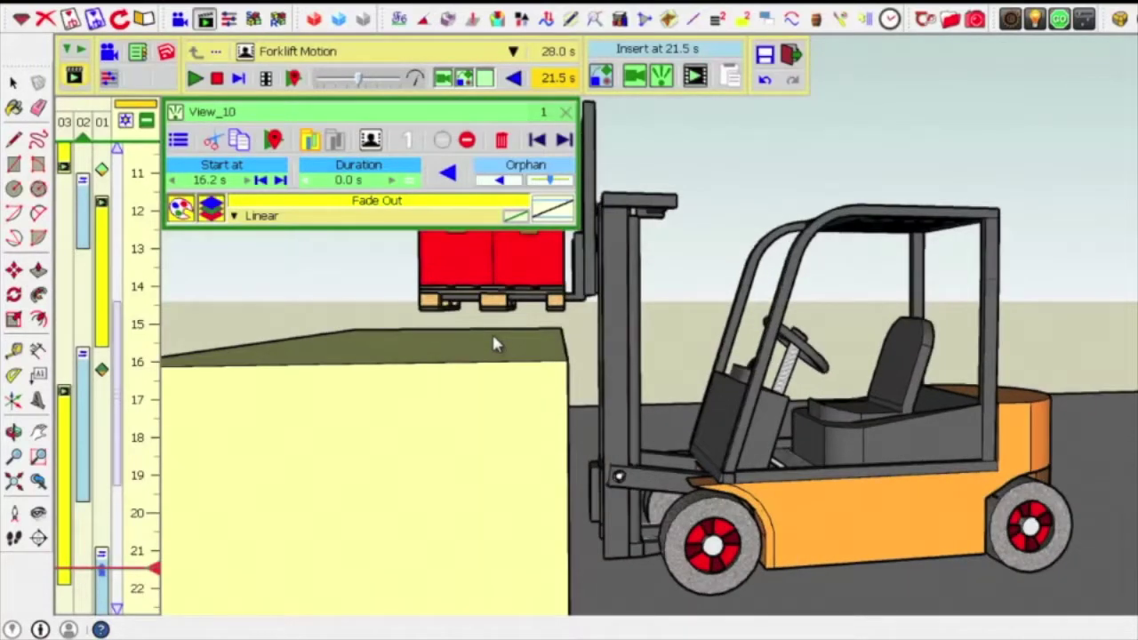
scroll(495, 346, up, 1)
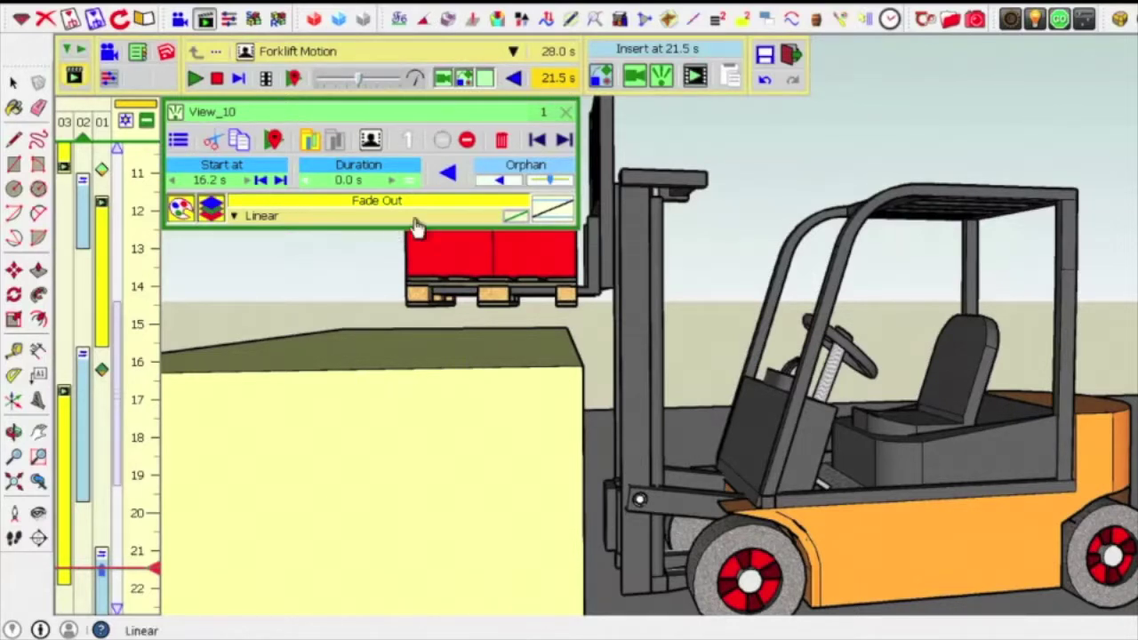
Step: Insert the close-up camera view at 21.5 s as View_12, then return the time to 16.2 s
click(663, 78)
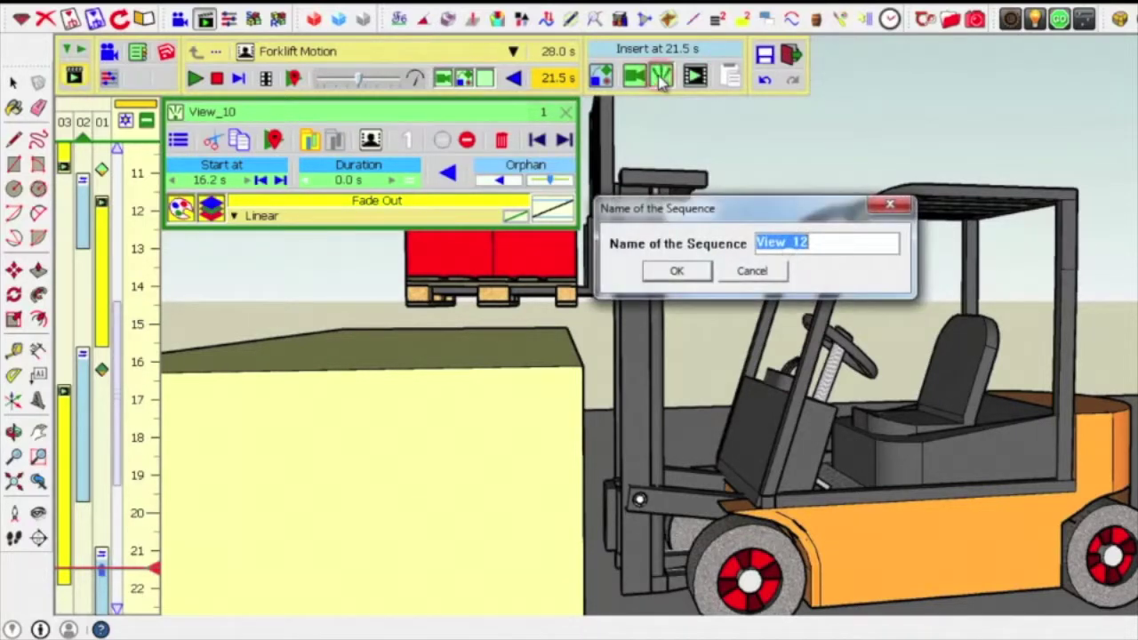
click(706, 275)
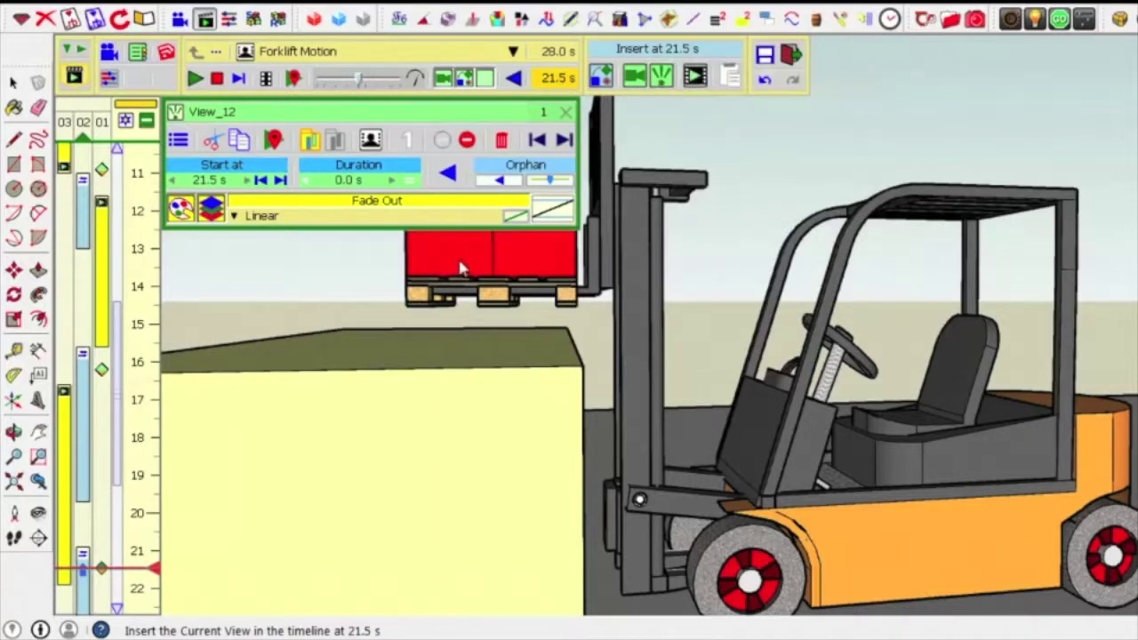
click(139, 382)
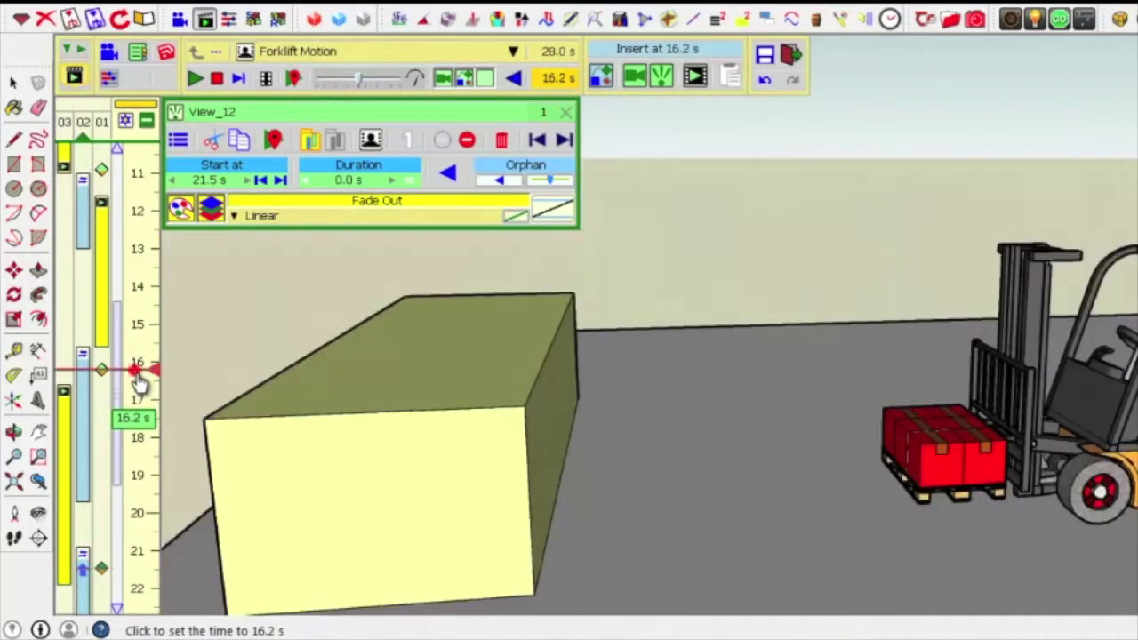
Step: Play the animation from 16.2 s and stop it at 25.9 s
key(space)
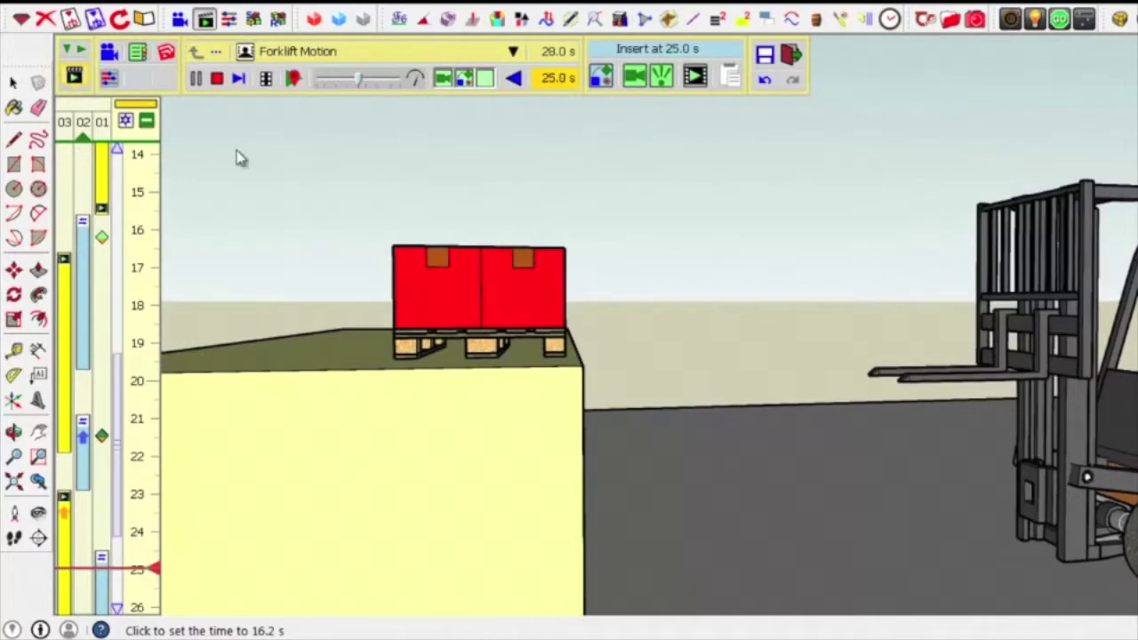
click(216, 86)
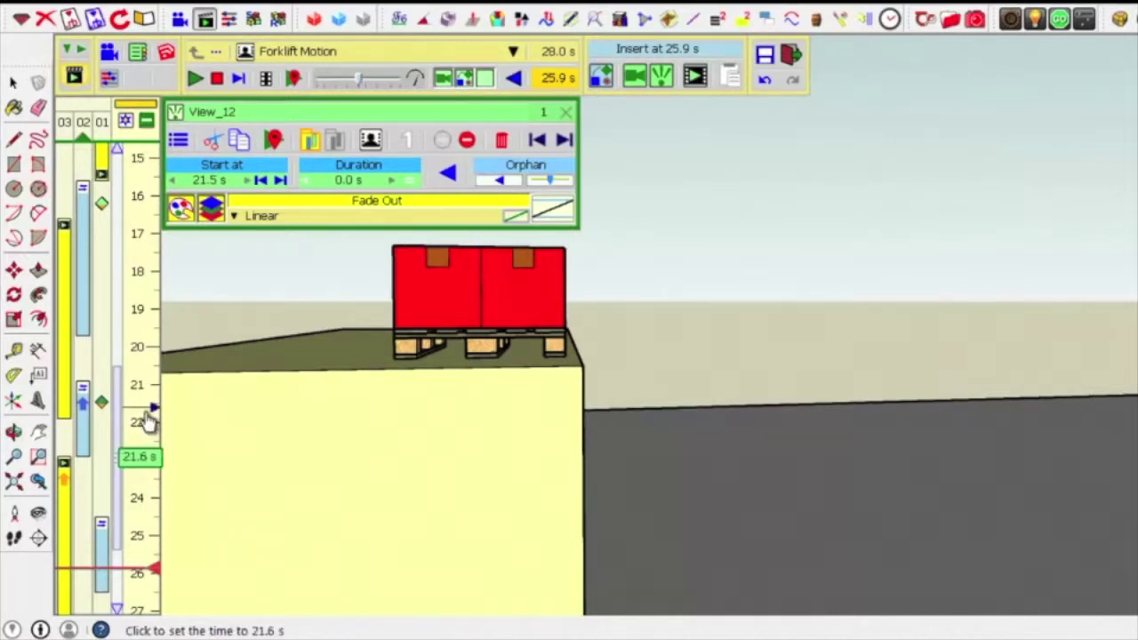
scroll(149, 422, down, 1)
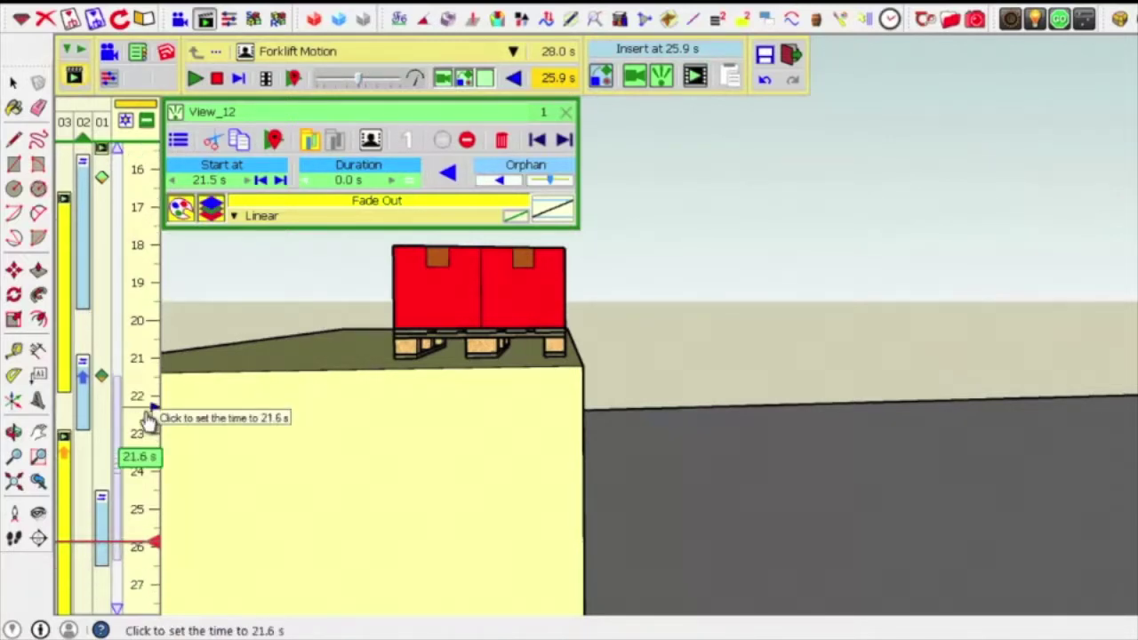
Step: Zoom out to a wider shot of the pallet on the block with the forklift at right
scroll(149, 423, down, 1)
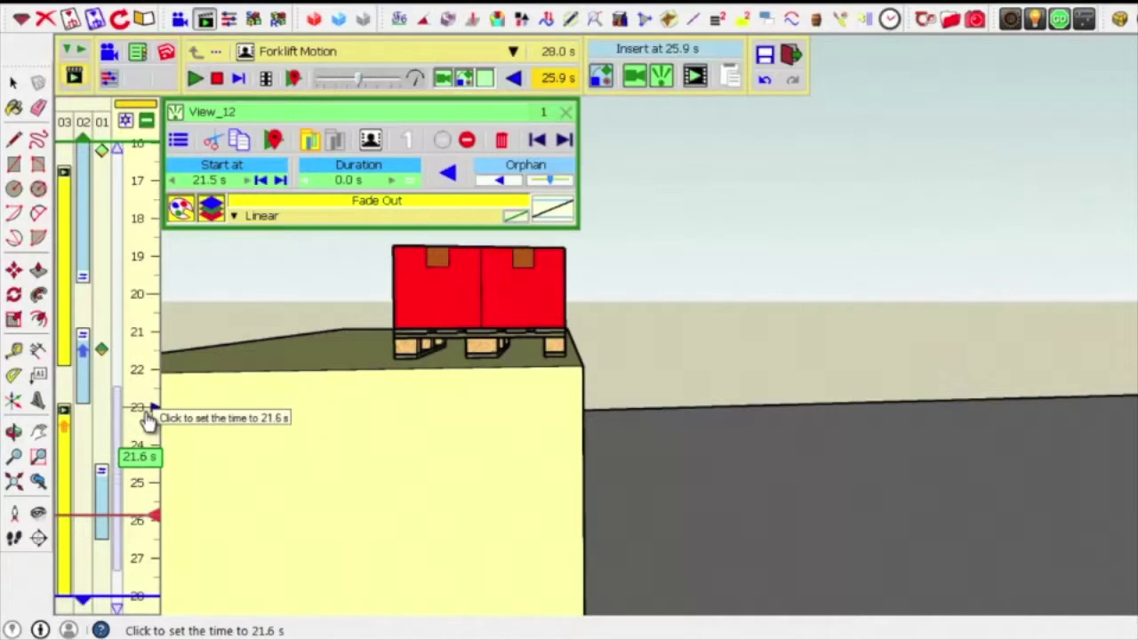
scroll(148, 422, down, 1)
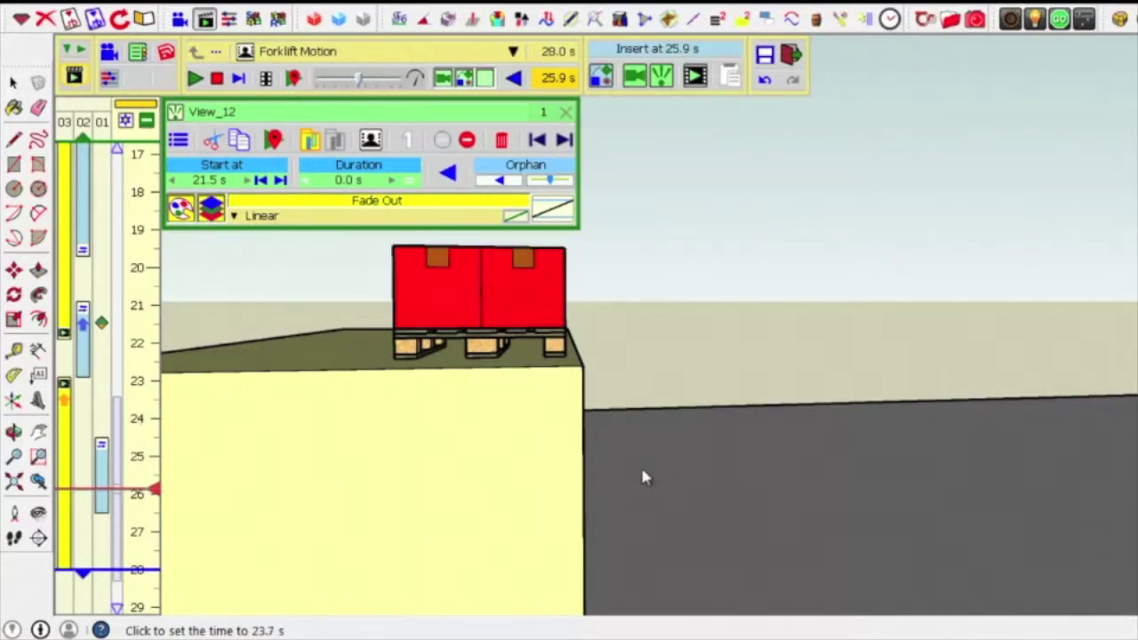
scroll(640, 464, down, 2)
scroll(614, 444, down, 2)
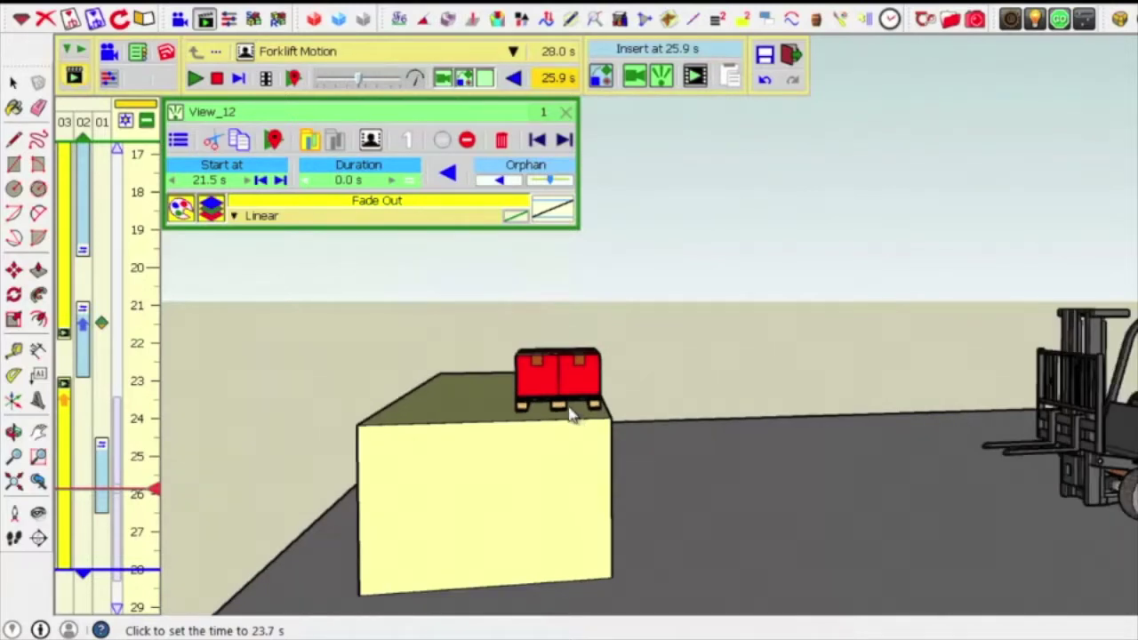
scroll(570, 414, down, 1)
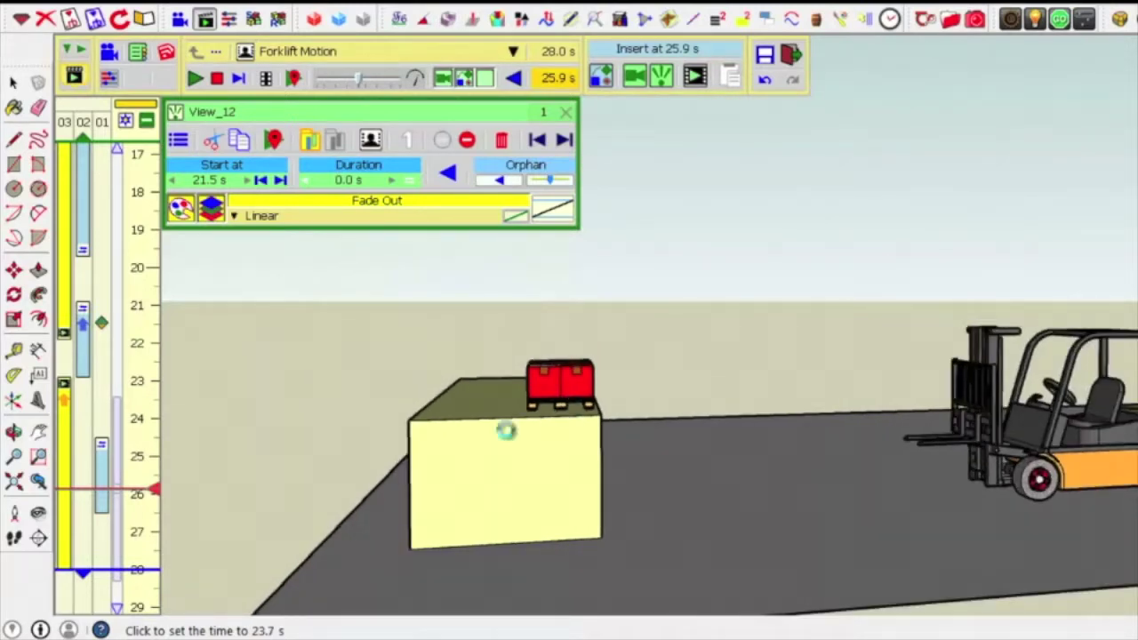
Step: Move the time to the 28.0 s end and zoom the view out
click(155, 496)
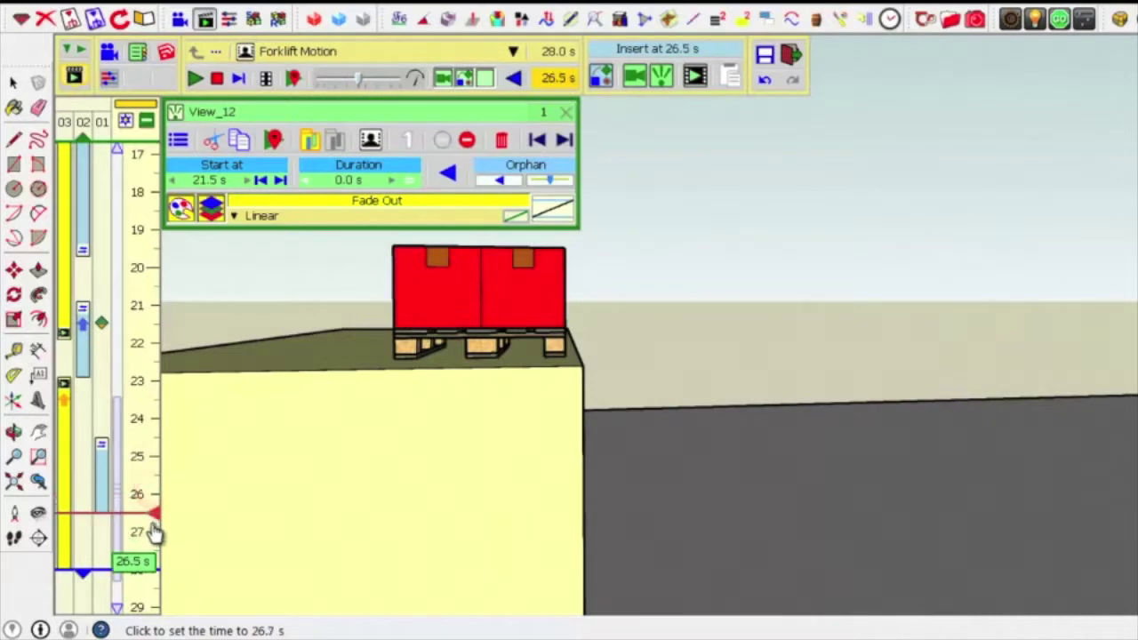
click(143, 579)
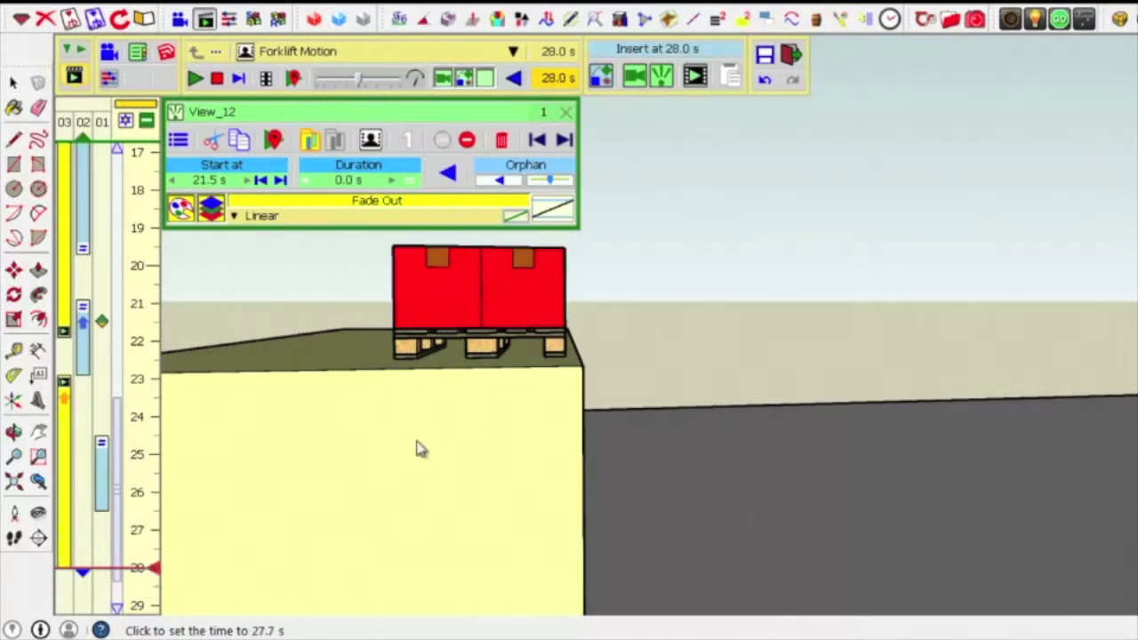
scroll(421, 449, down, 2)
scroll(424, 433, down, 1)
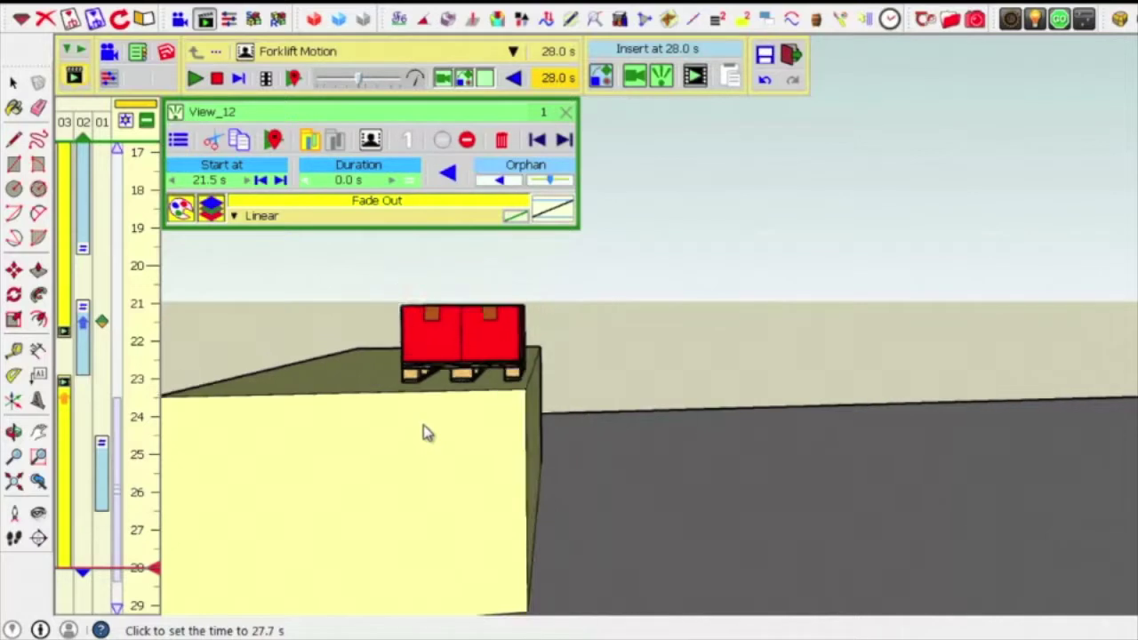
scroll(424, 425, down, 1)
scroll(423, 429, down, 2)
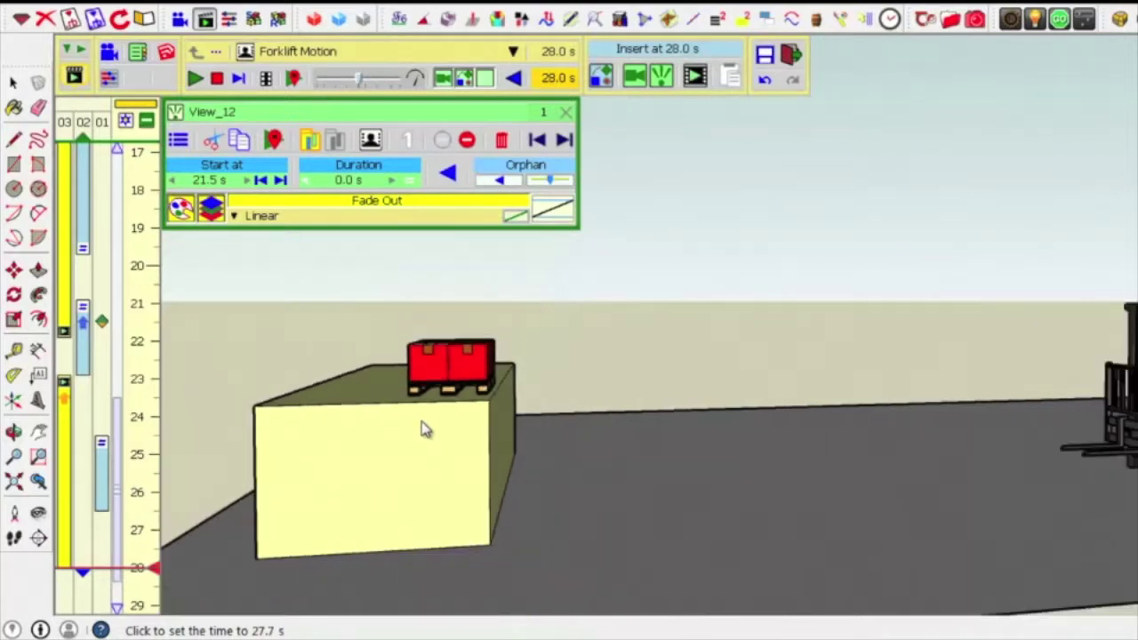
scroll(423, 429, down, 1)
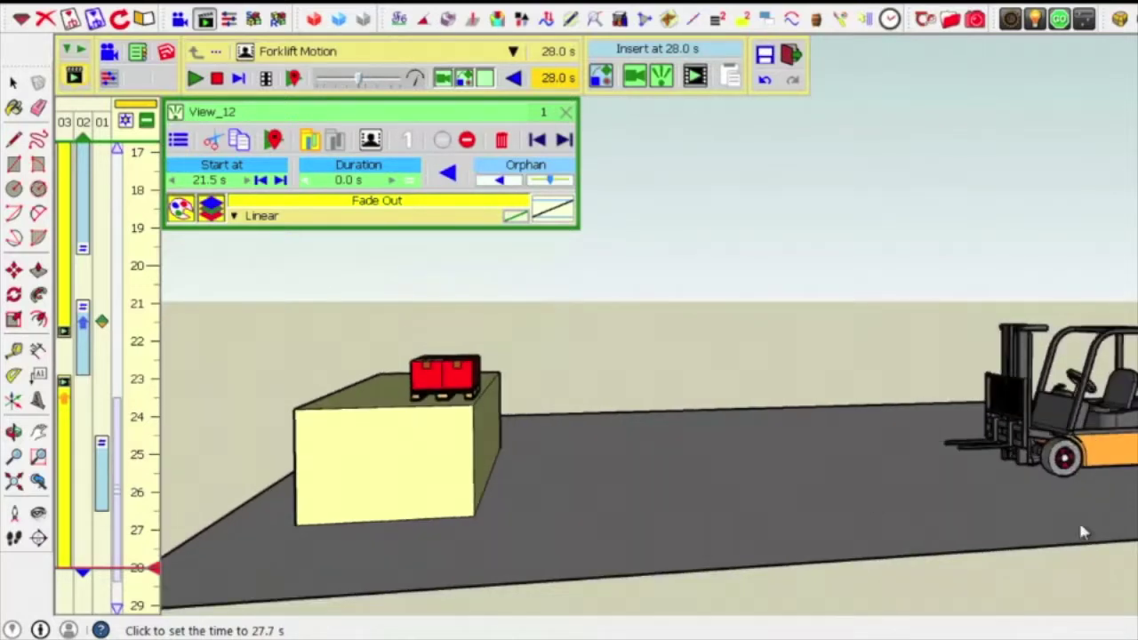
Step: Orbit the camera slightly toward the forklift and insert it at 28.0 s as View_14
mouse_move(1121, 527)
middle_down()
mouse_move(1102, 540)
mouse_move(1029, 546)
middle_up()
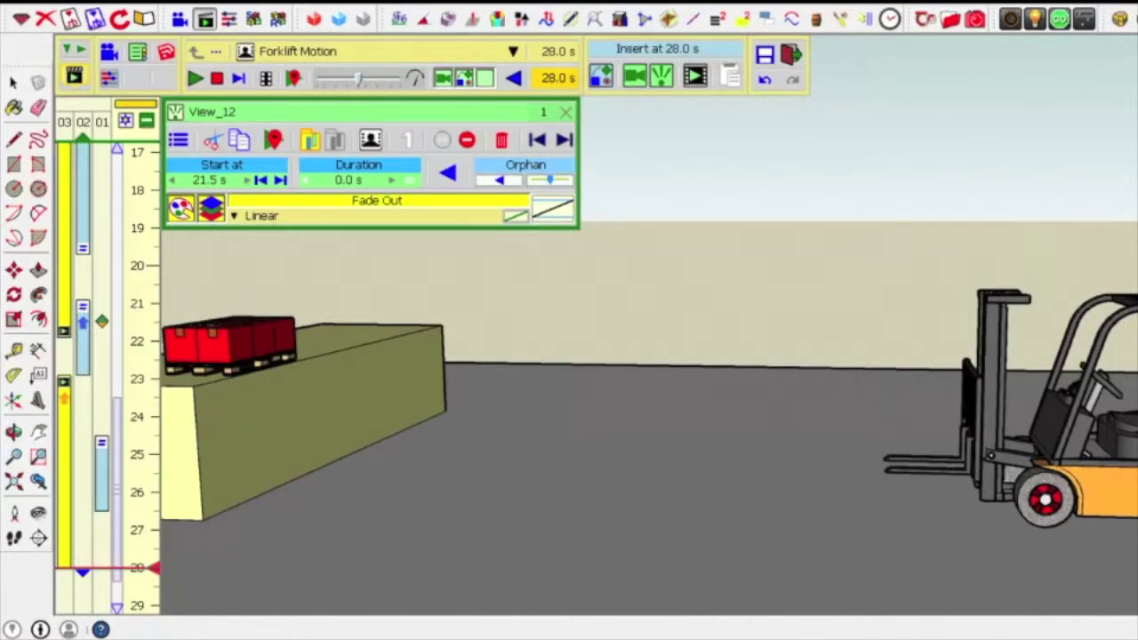
key(o)
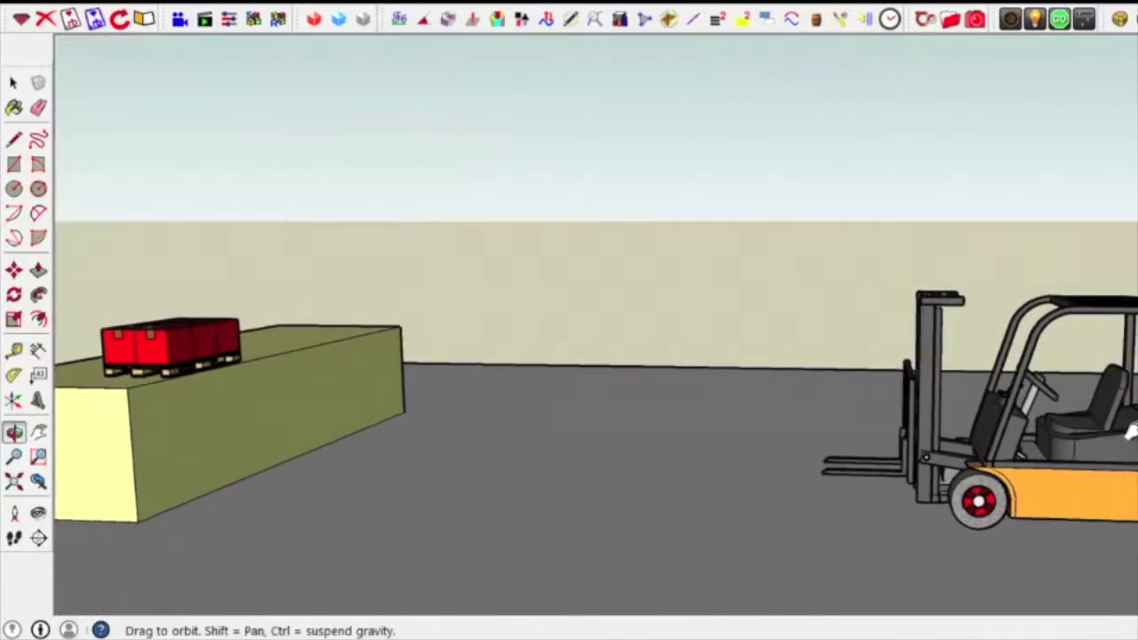
drag(1111, 429, 1084, 433)
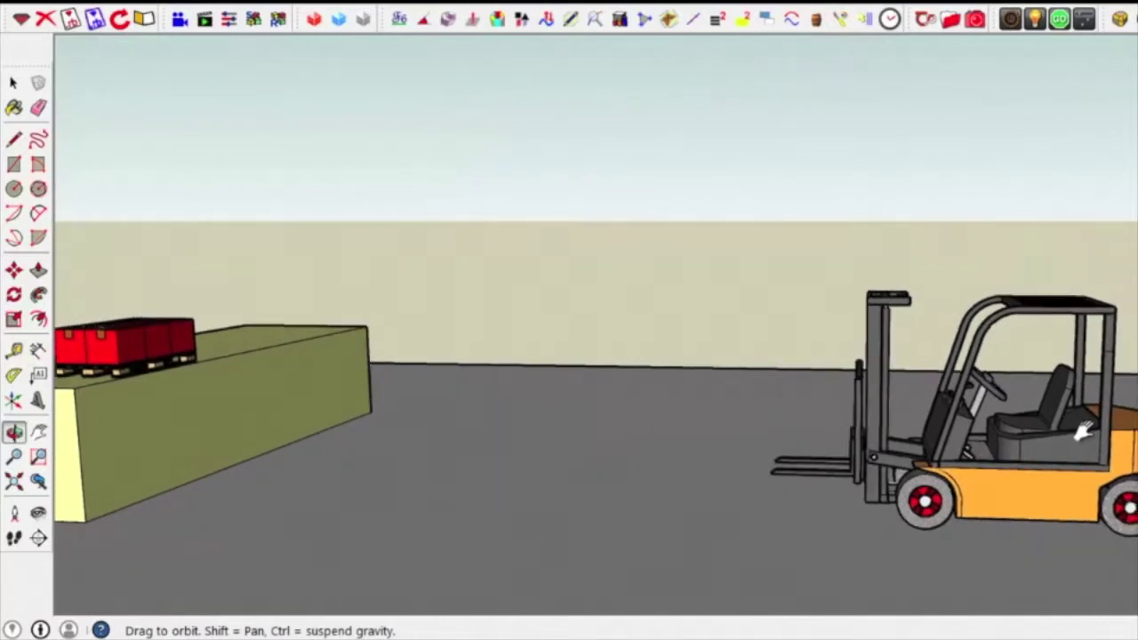
drag(1082, 433, 1093, 438)
key(space)
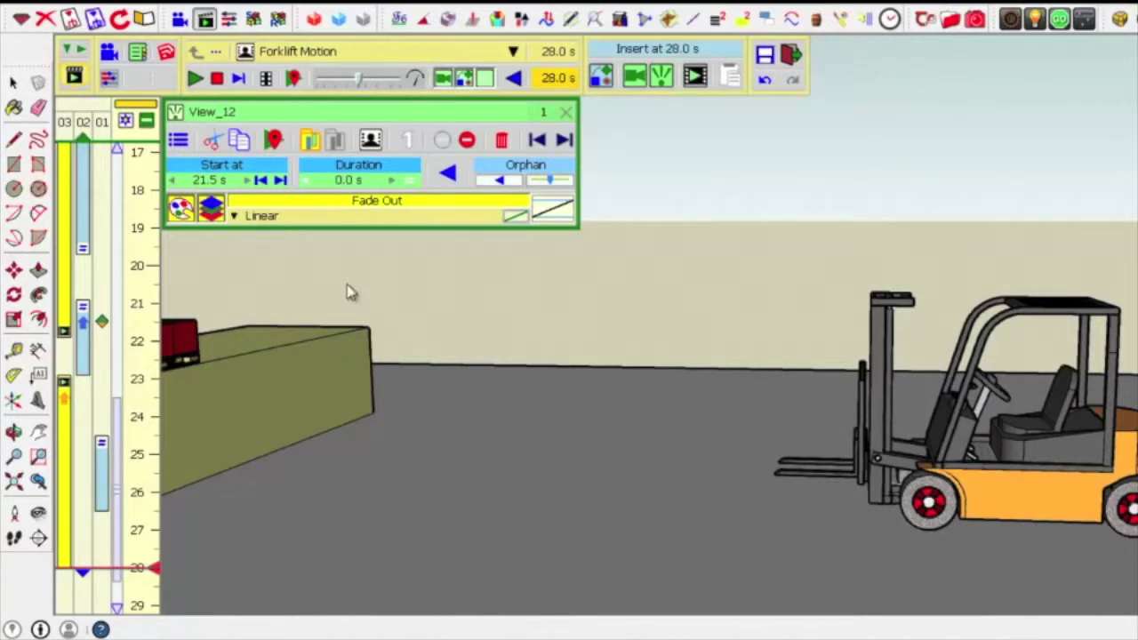
click(665, 78)
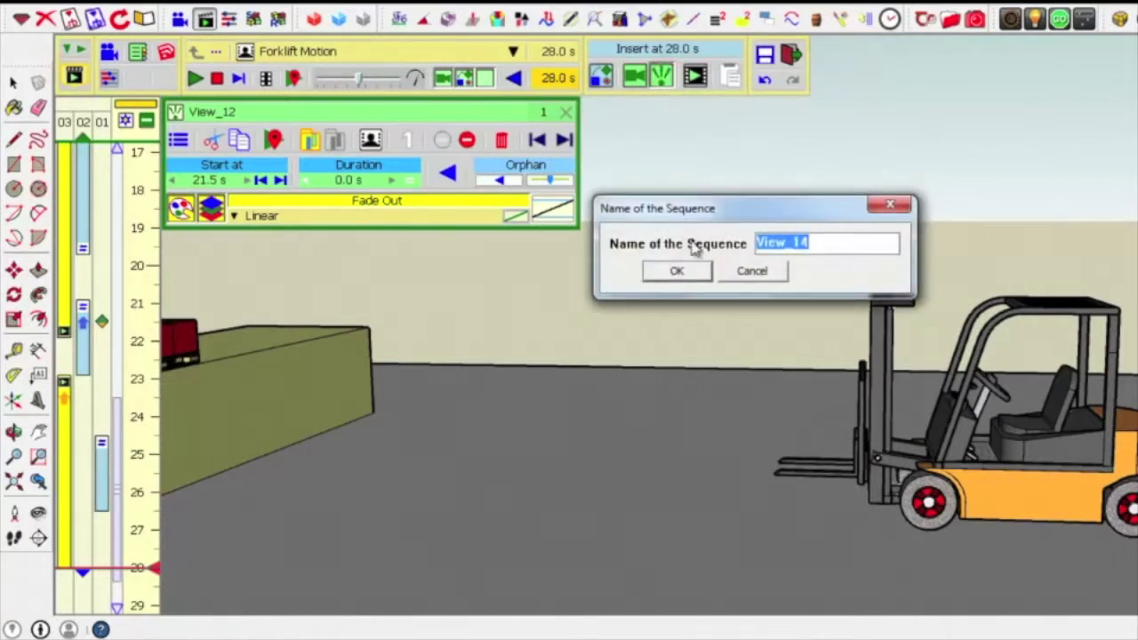
click(684, 276)
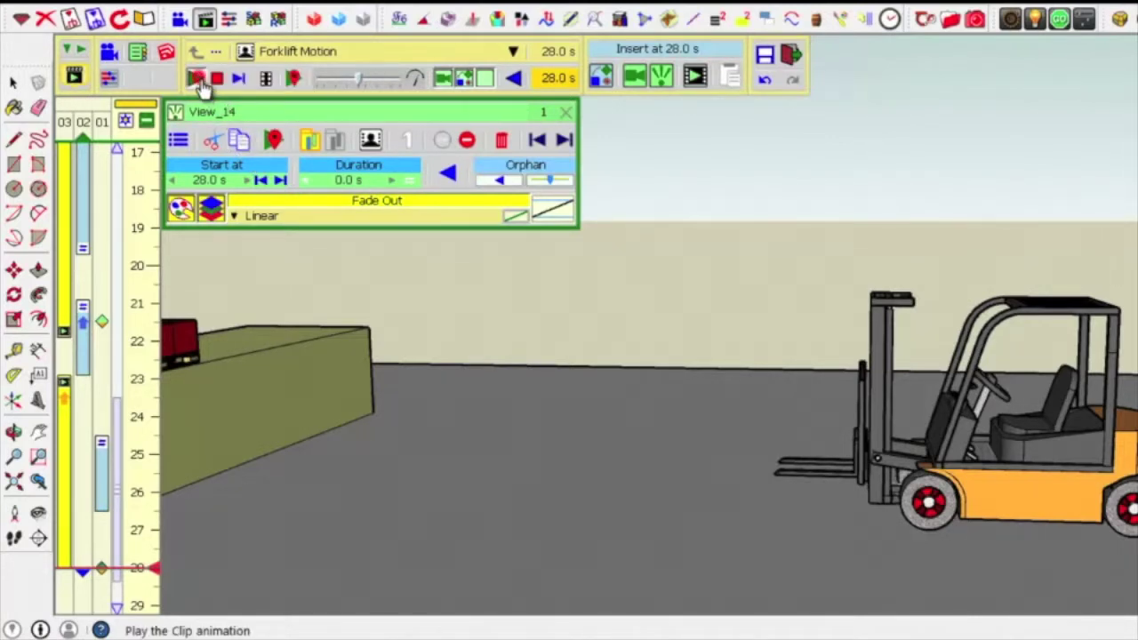
Step: Play the Forklift Motion clip from the start through the 28.0 s View_14 shot
click(195, 79)
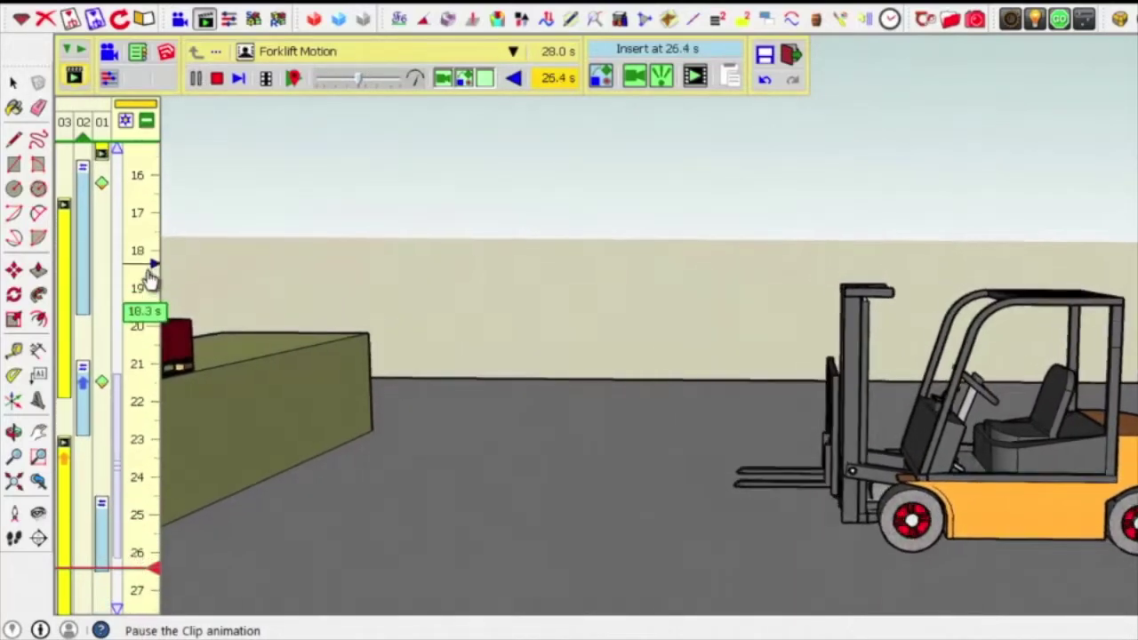
Step: Stop playback and scrub the clip time to about 22.0 s, where the pallet reaches the platform
click(148, 276)
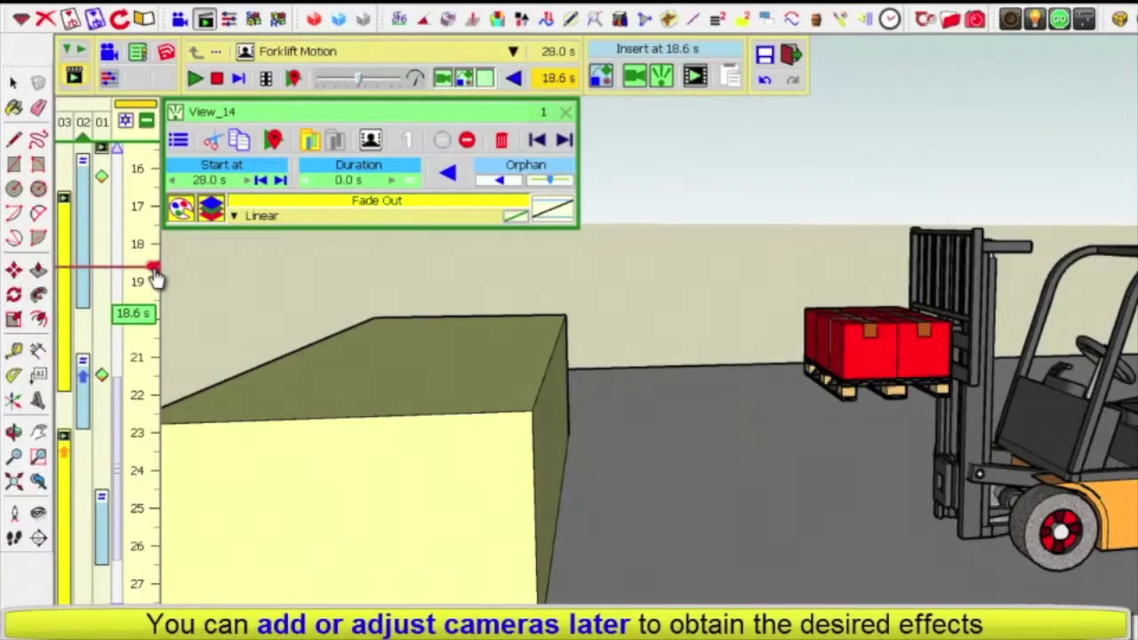
drag(154, 272, 133, 402)
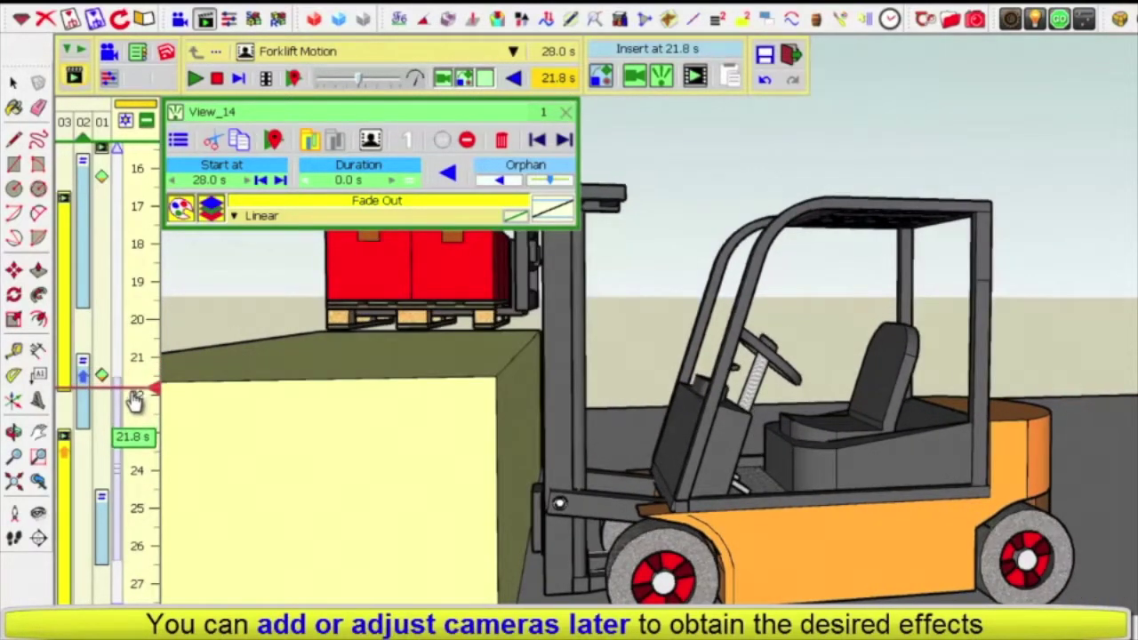
drag(134, 402, 135, 404)
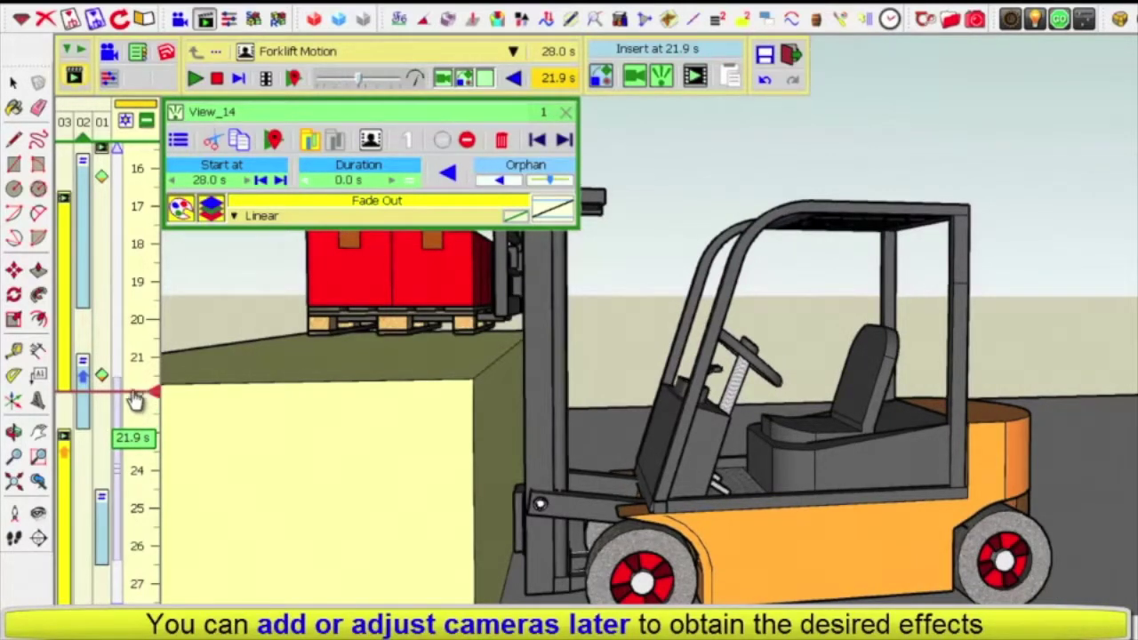
drag(133, 401, 142, 388)
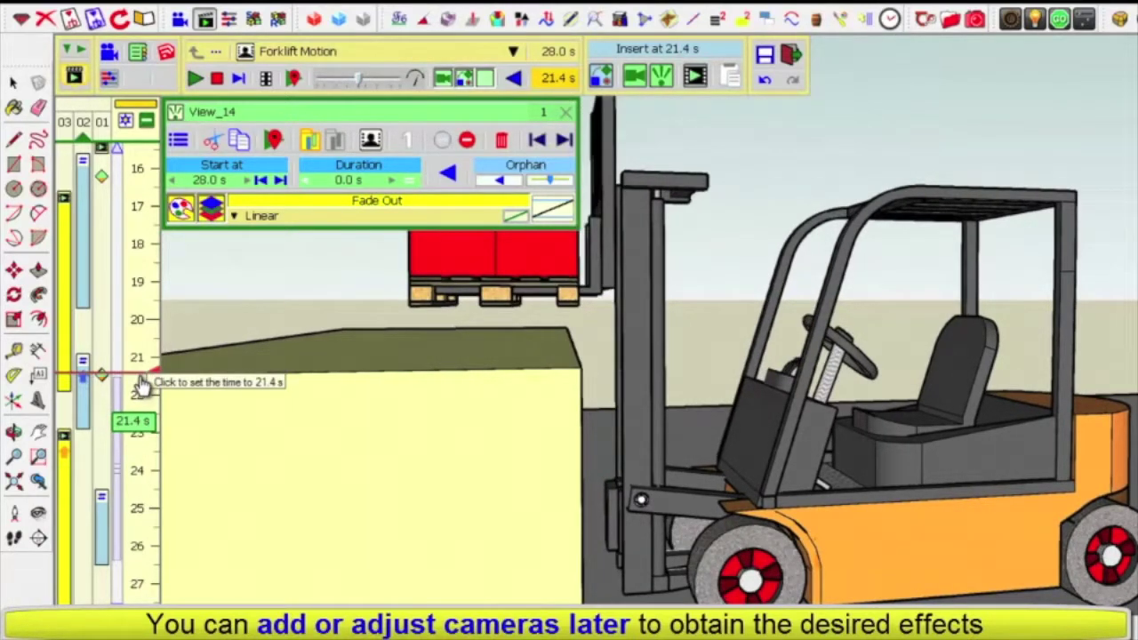
drag(142, 384, 144, 394)
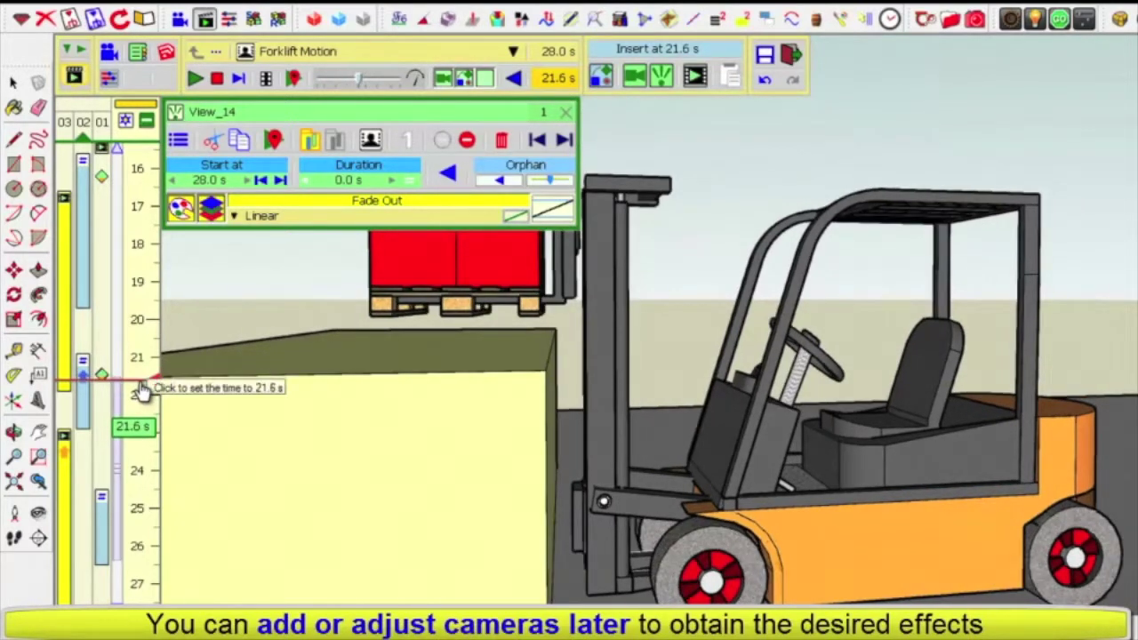
drag(142, 391, 144, 402)
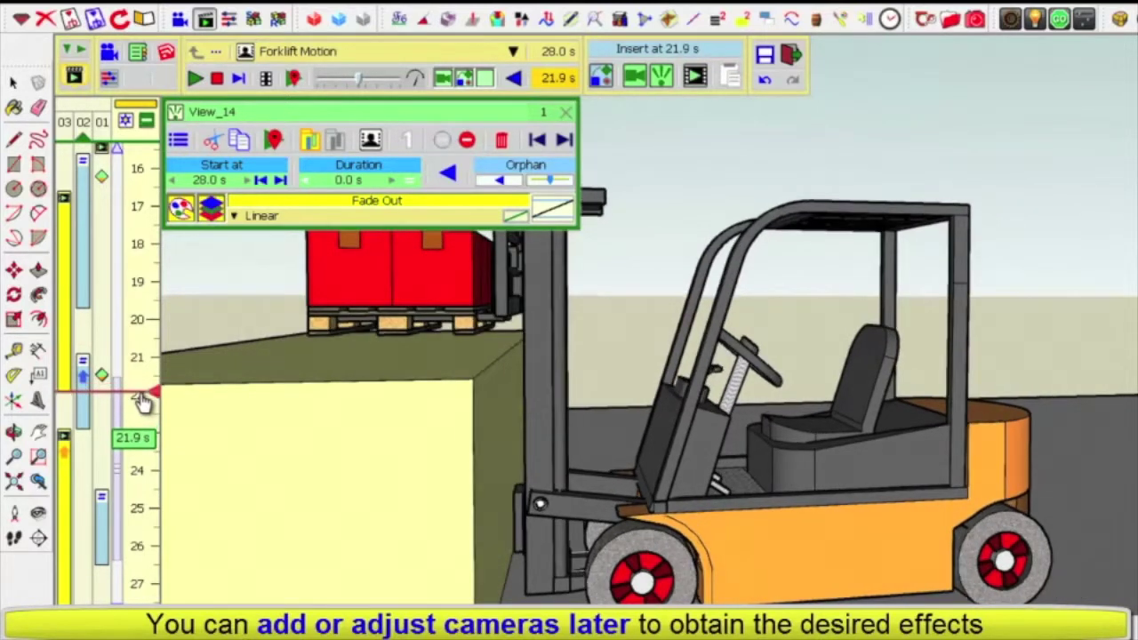
drag(143, 400, 143, 406)
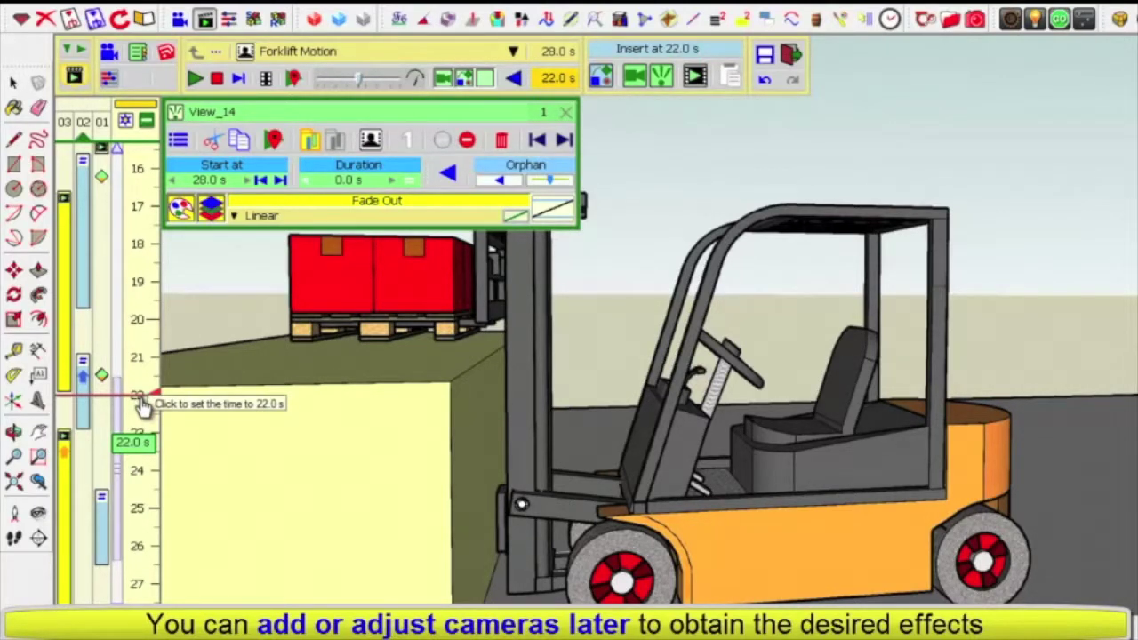
click(142, 413)
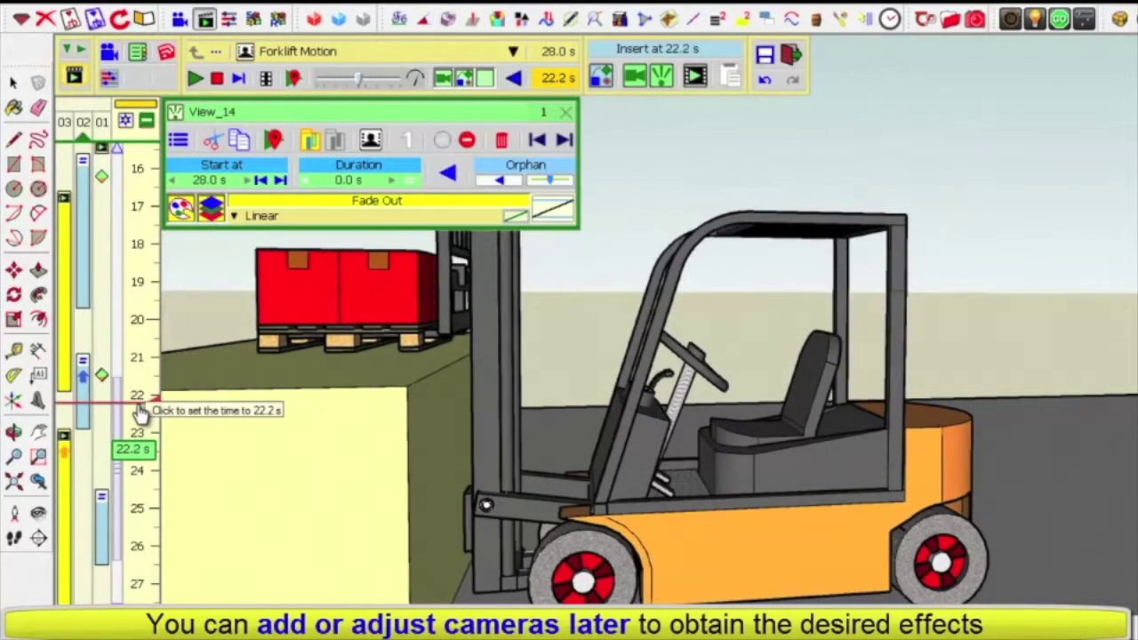
Step: Step back to 22.0 s, orbit around the forklift and pallet, and zoom in close
key(Up)
key(Up)
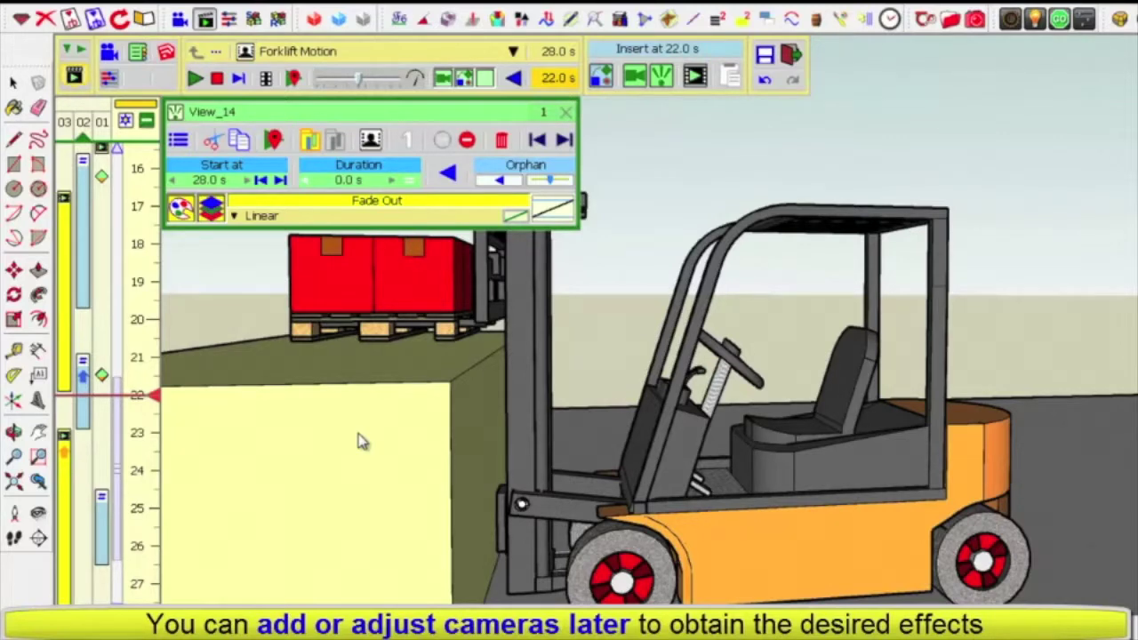
key(o)
drag(354, 431, 558, 445)
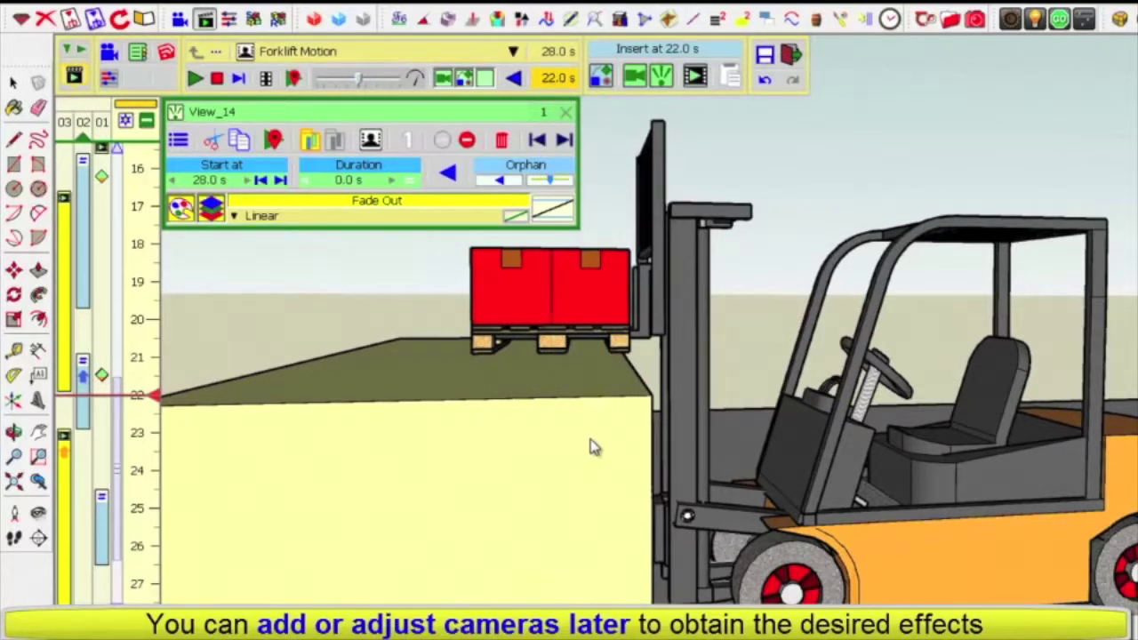
key(o)
key(space)
scroll(613, 369, up, 1)
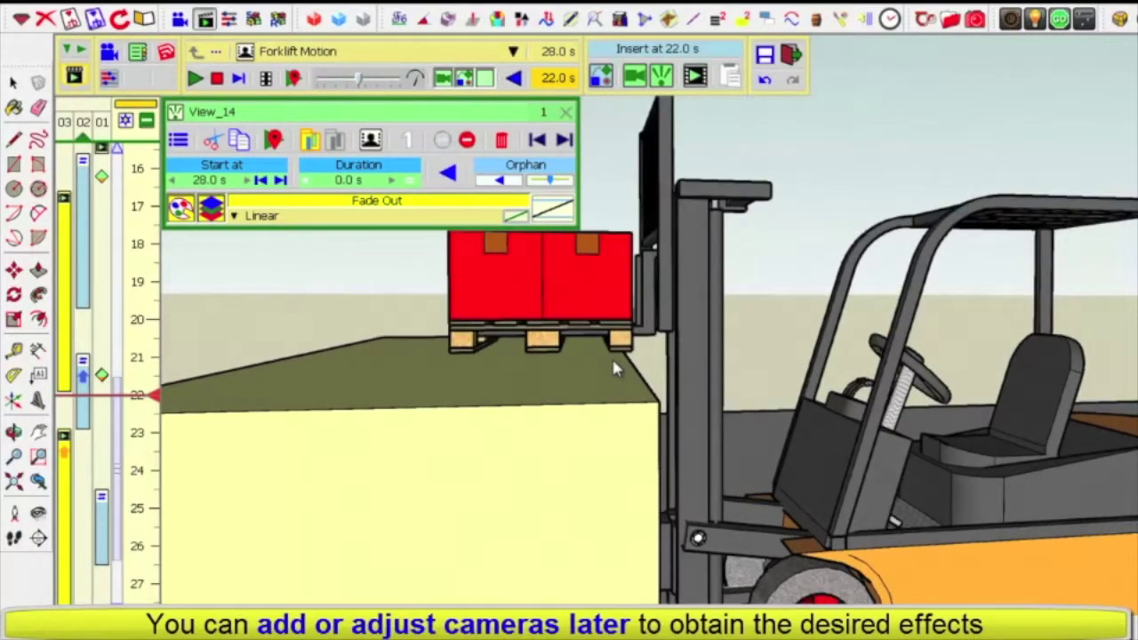
scroll(613, 369, up, 1)
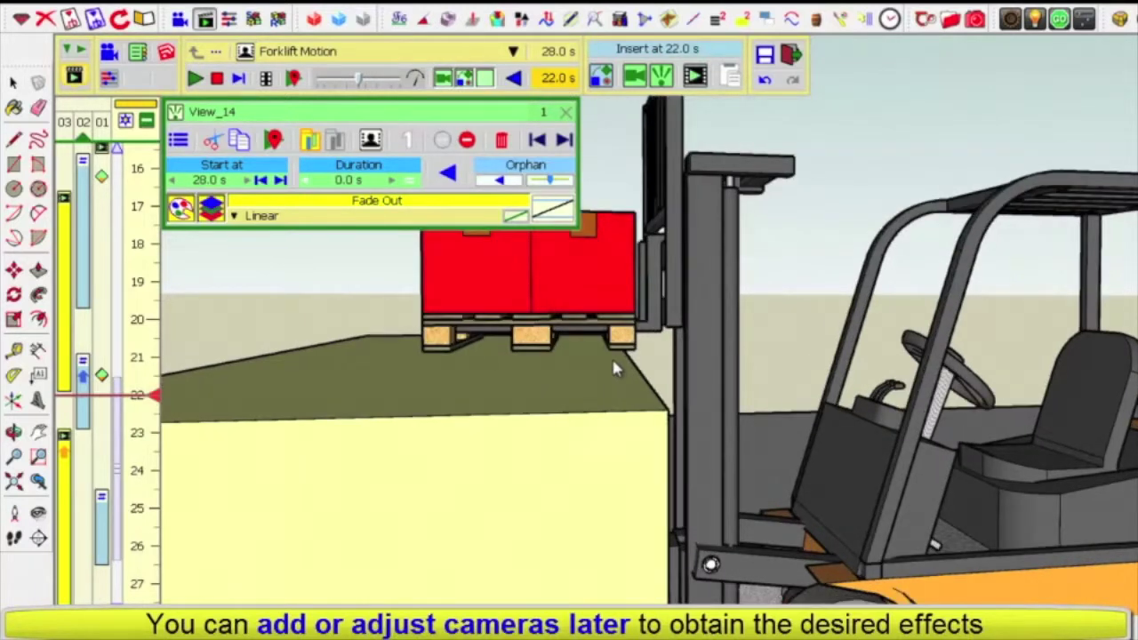
scroll(613, 367, up, 1)
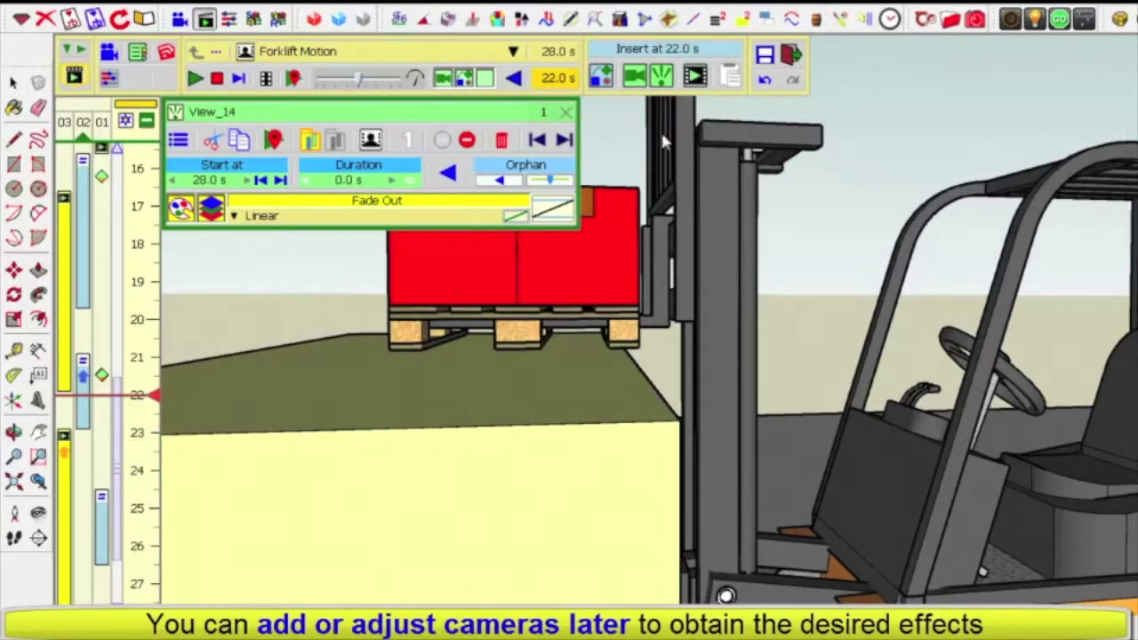
Step: Add the close-up as View_16, shift its start to 22.7 s, and return to 20.3 s
click(664, 78)
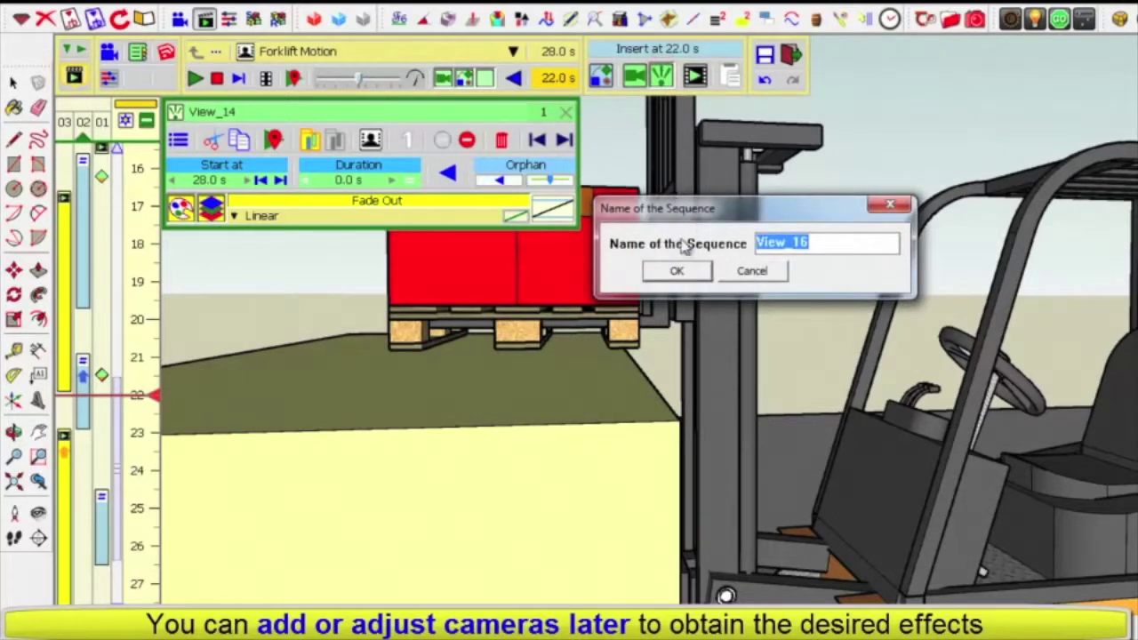
click(686, 271)
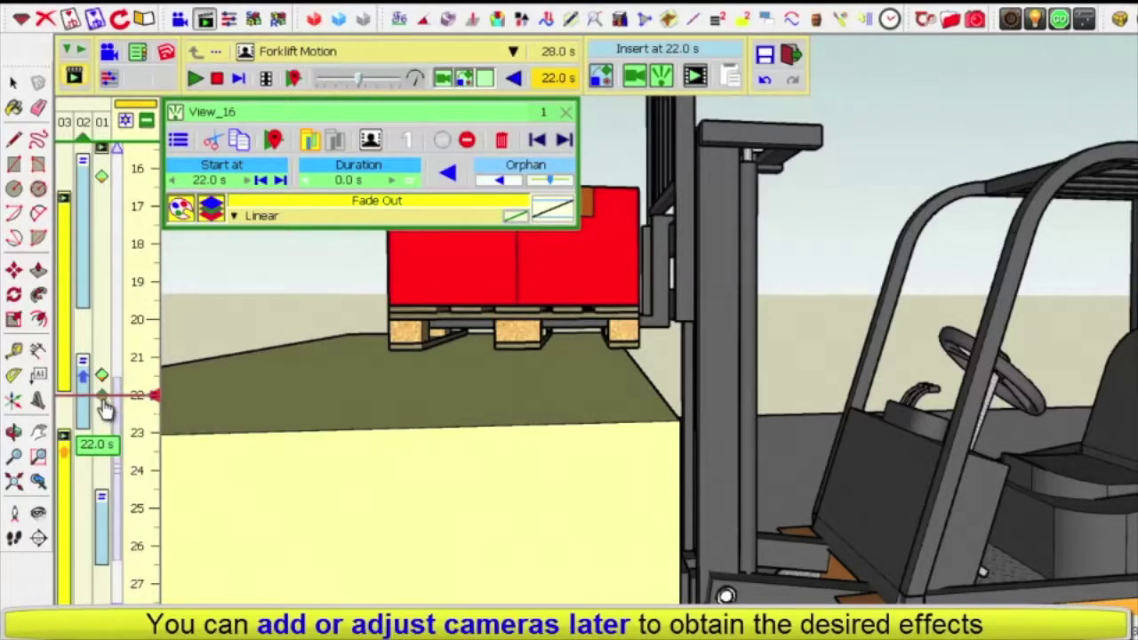
drag(102, 401, 105, 433)
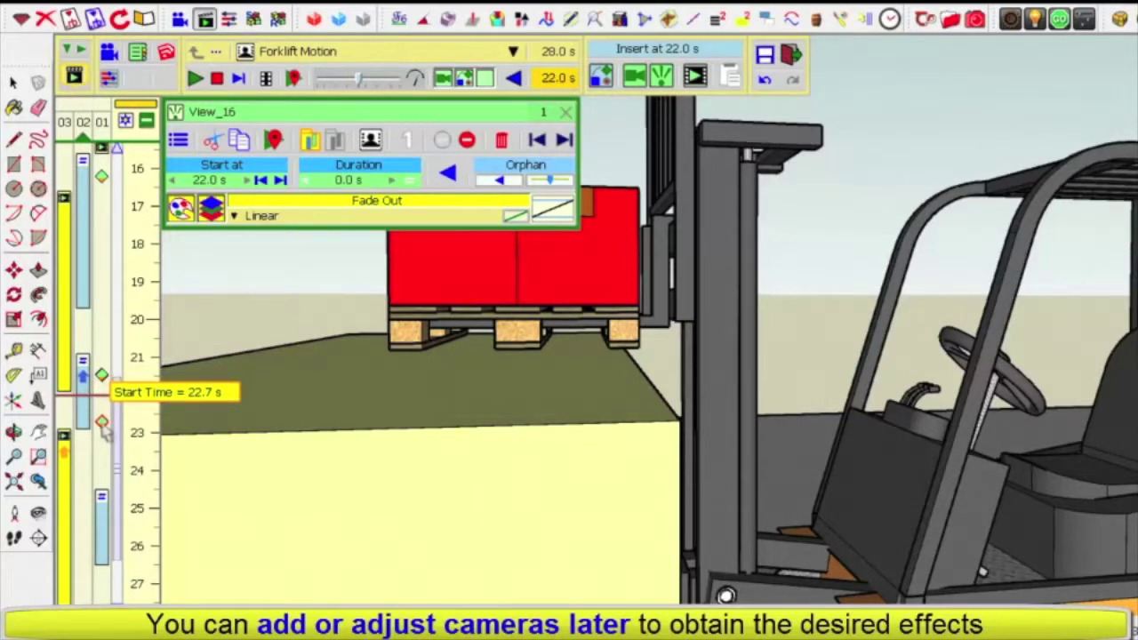
drag(105, 433, 104, 432)
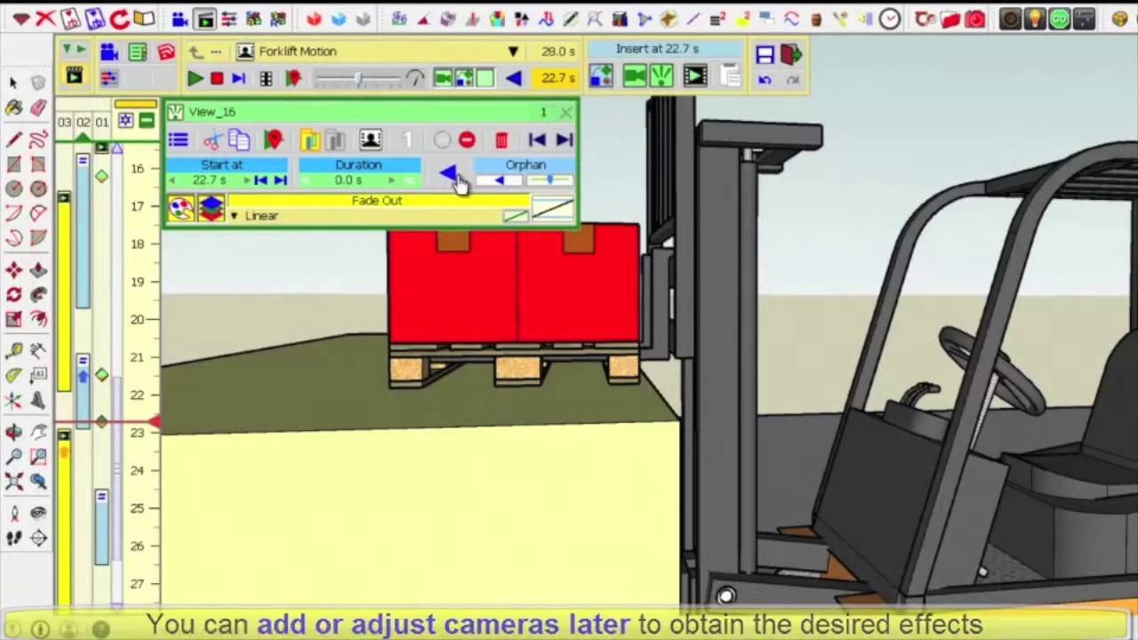
click(147, 343)
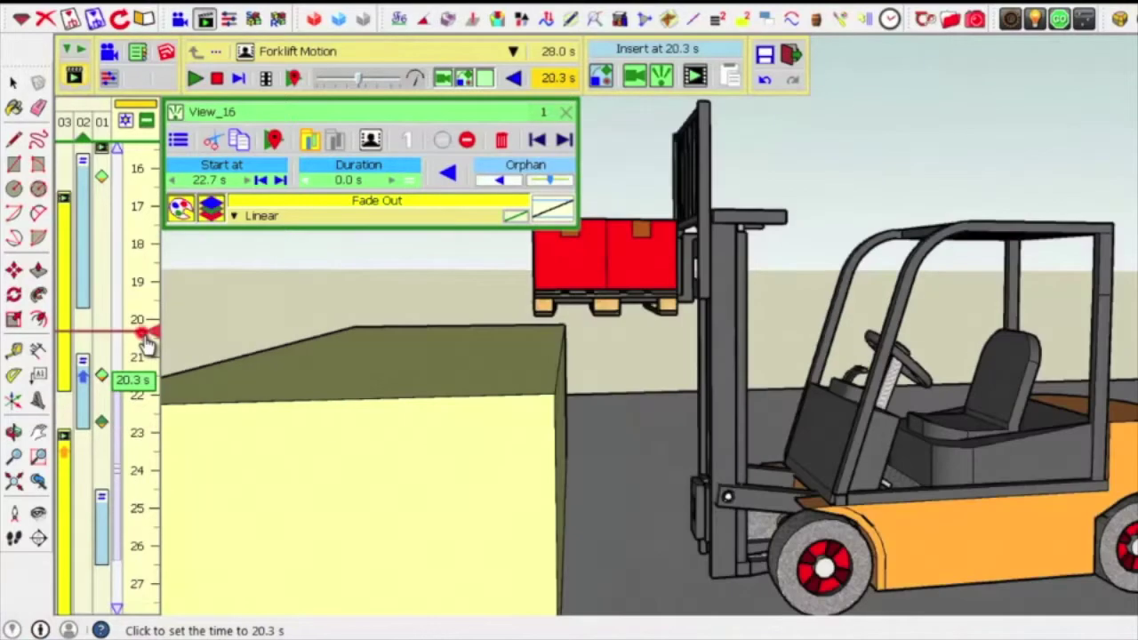
Step: Play the clip from 20.3 s to preview the cut to View_16
key(space)
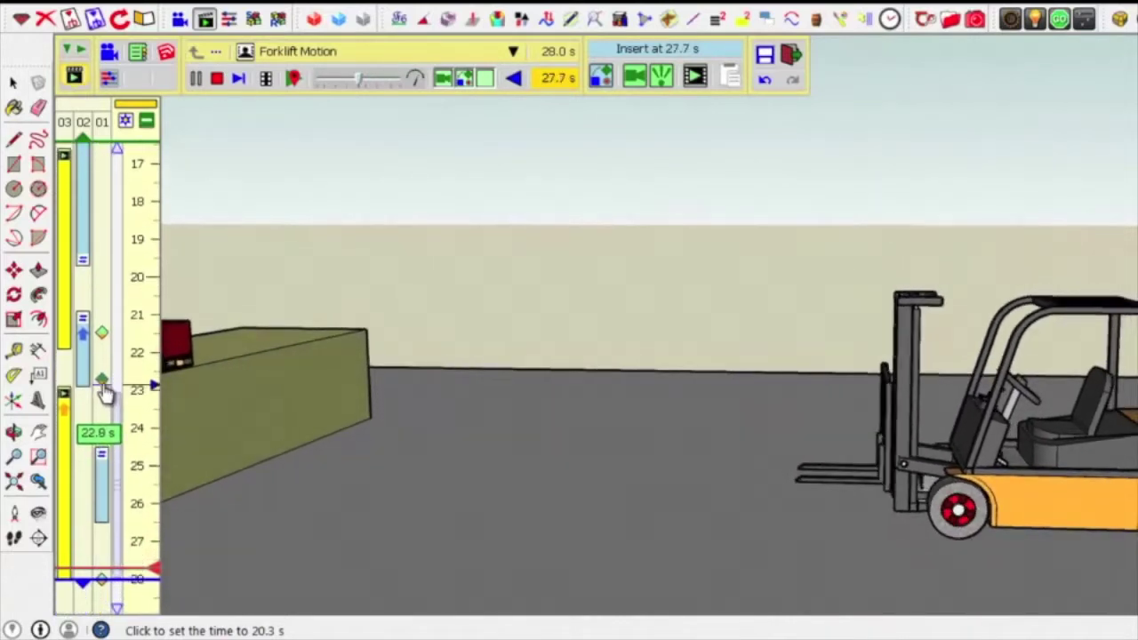
Step: Drag the View_16 camera keyframe so it starts at 23.7 s
click(100, 380)
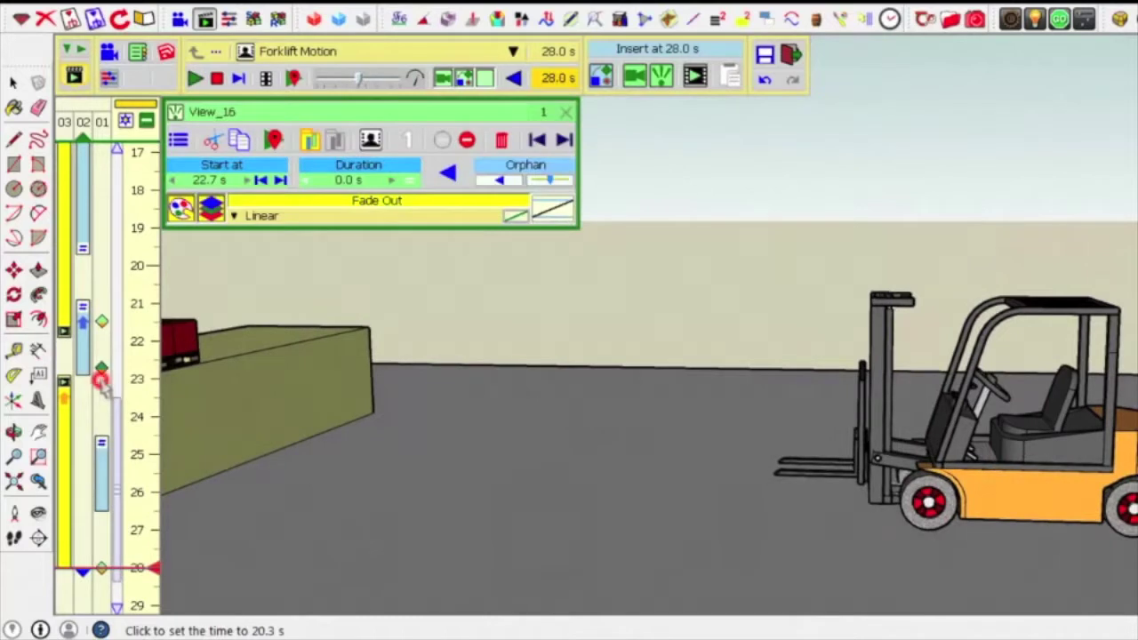
drag(103, 379, 107, 373)
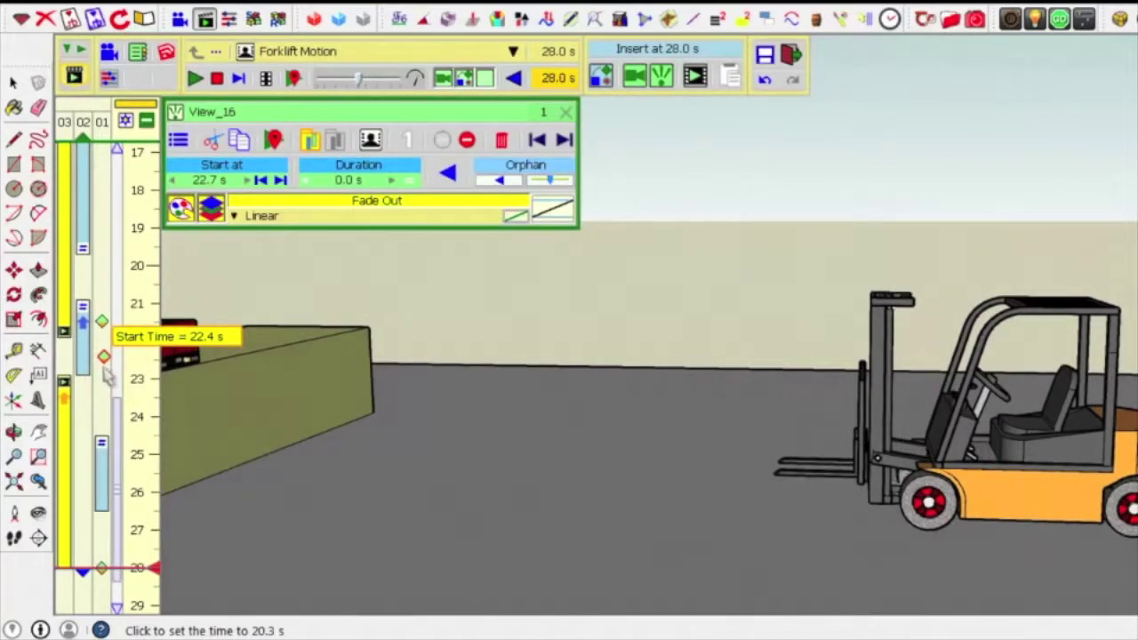
drag(107, 378, 101, 416)
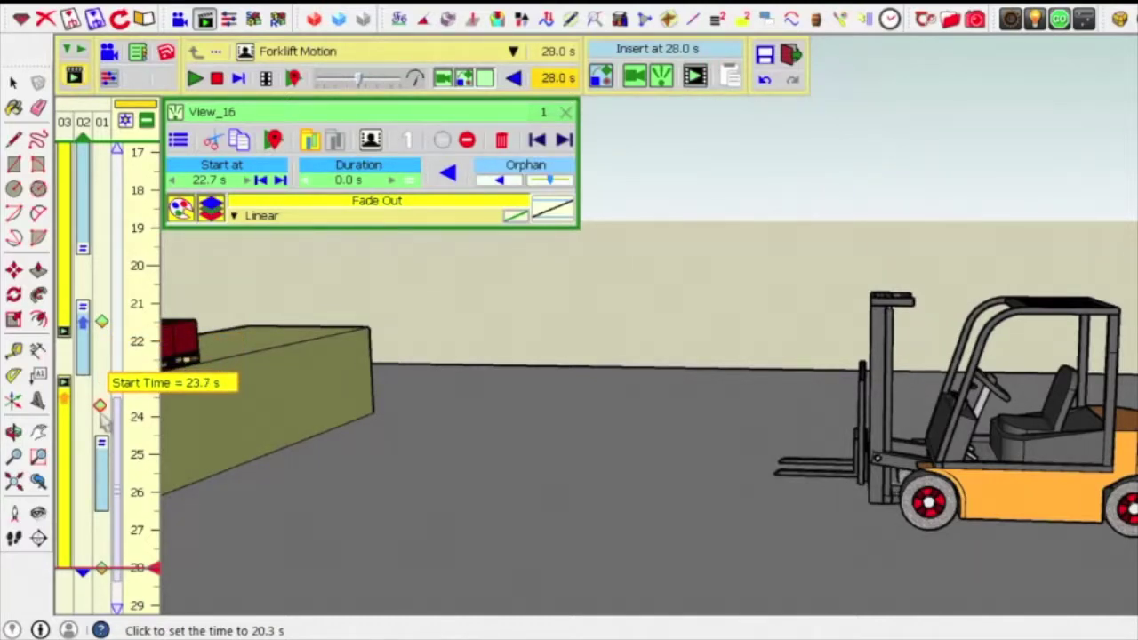
drag(103, 424, 102, 418)
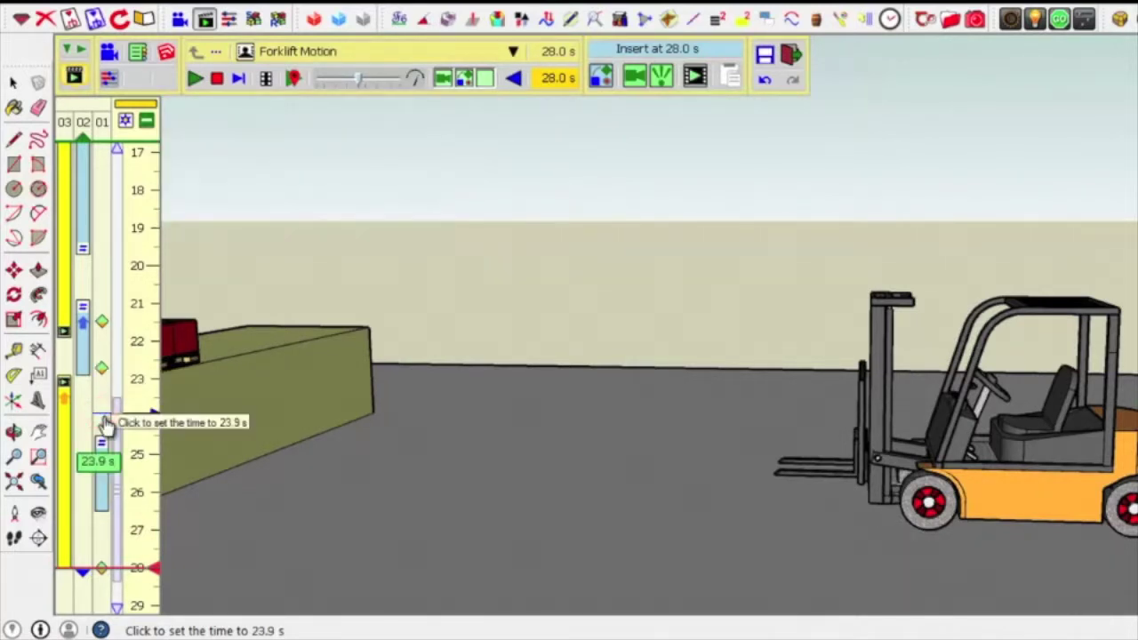
click(103, 371)
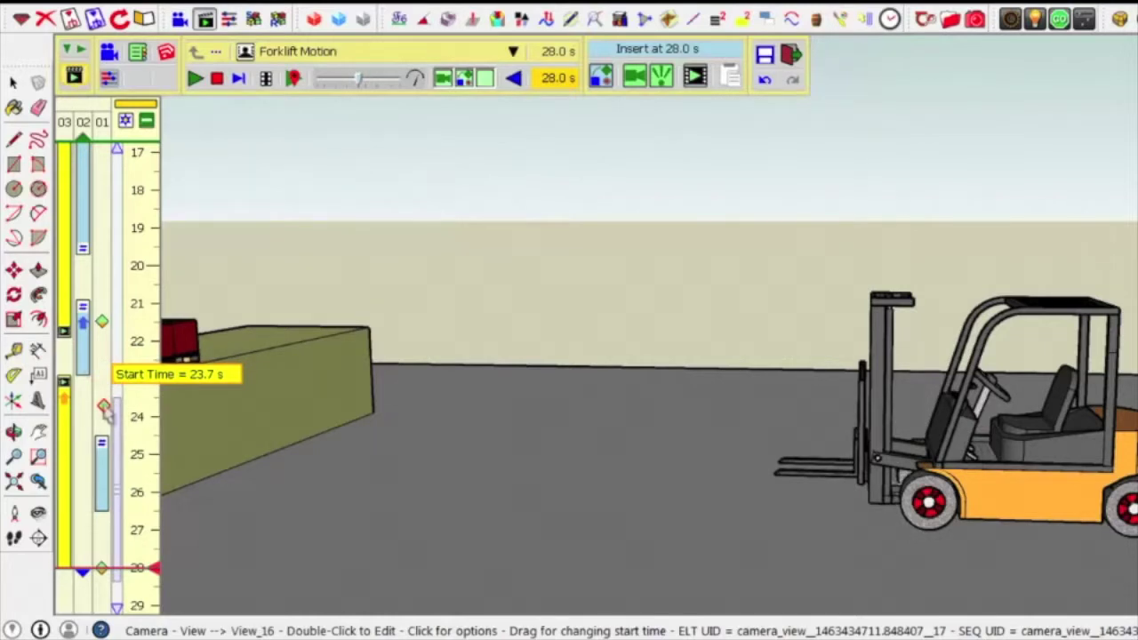
click(104, 407)
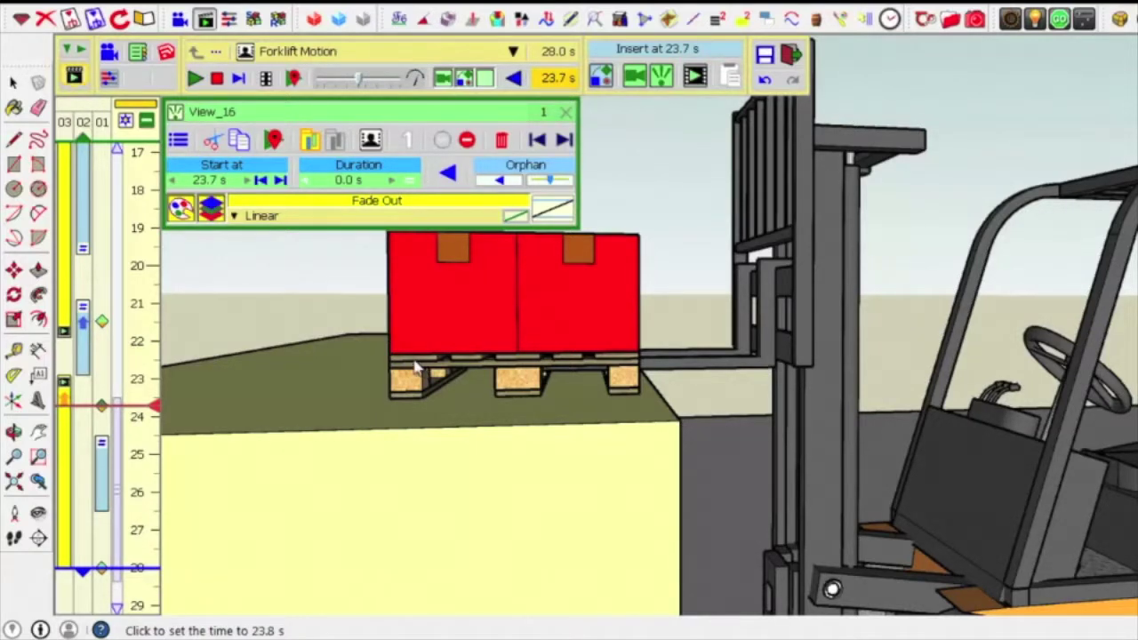
Step: Preview from 20.7 s, then play the whole forklift animation from 0 s
click(152, 302)
click(152, 301)
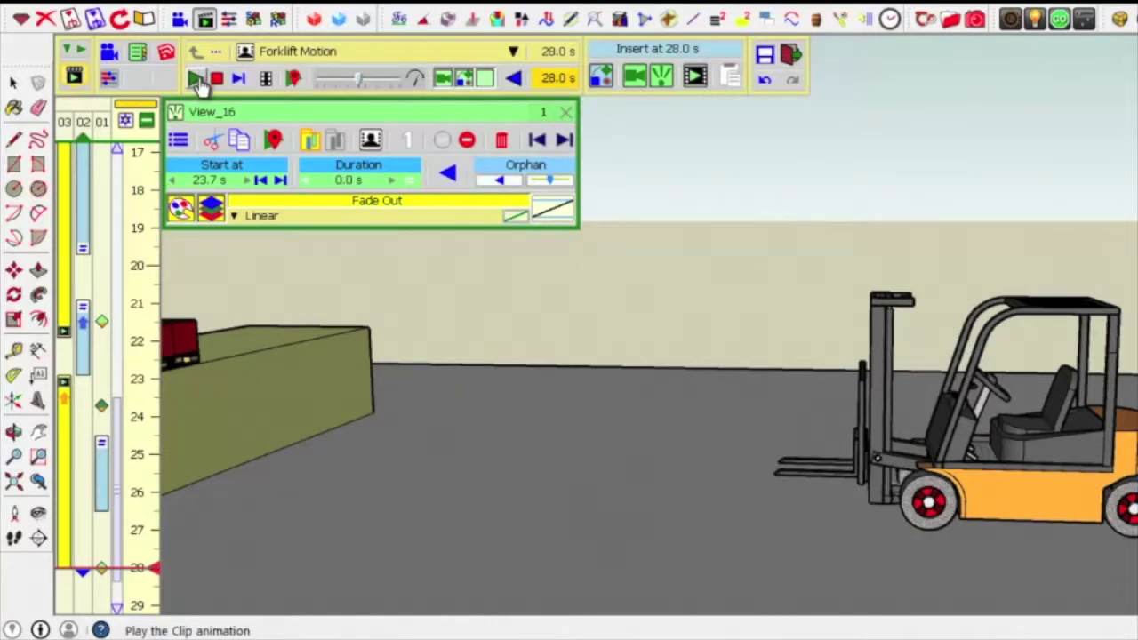
click(195, 78)
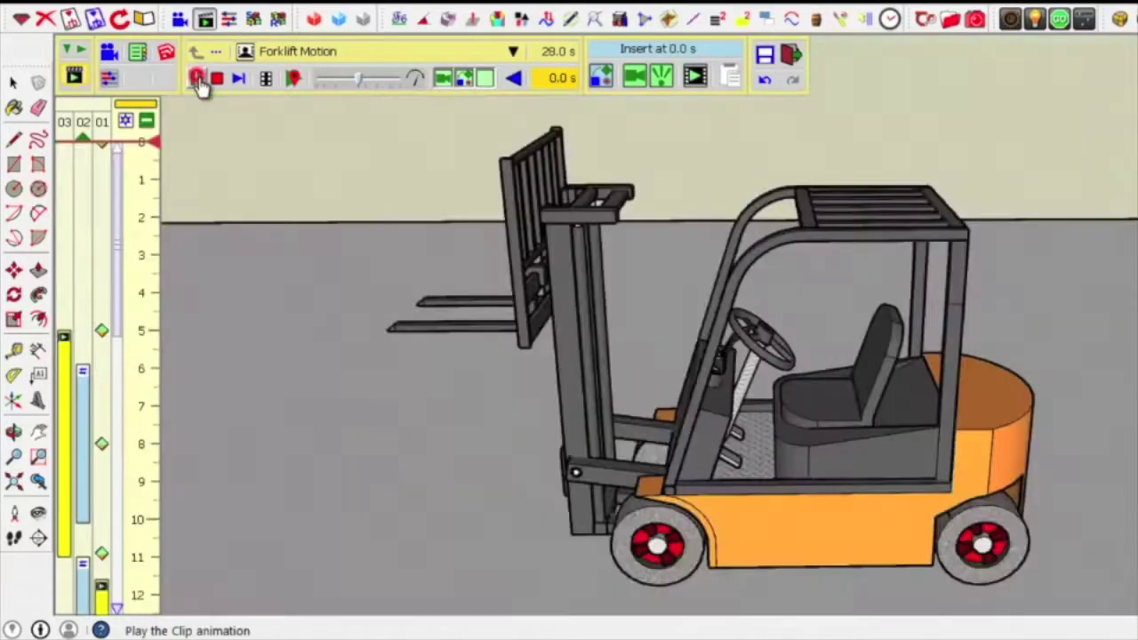
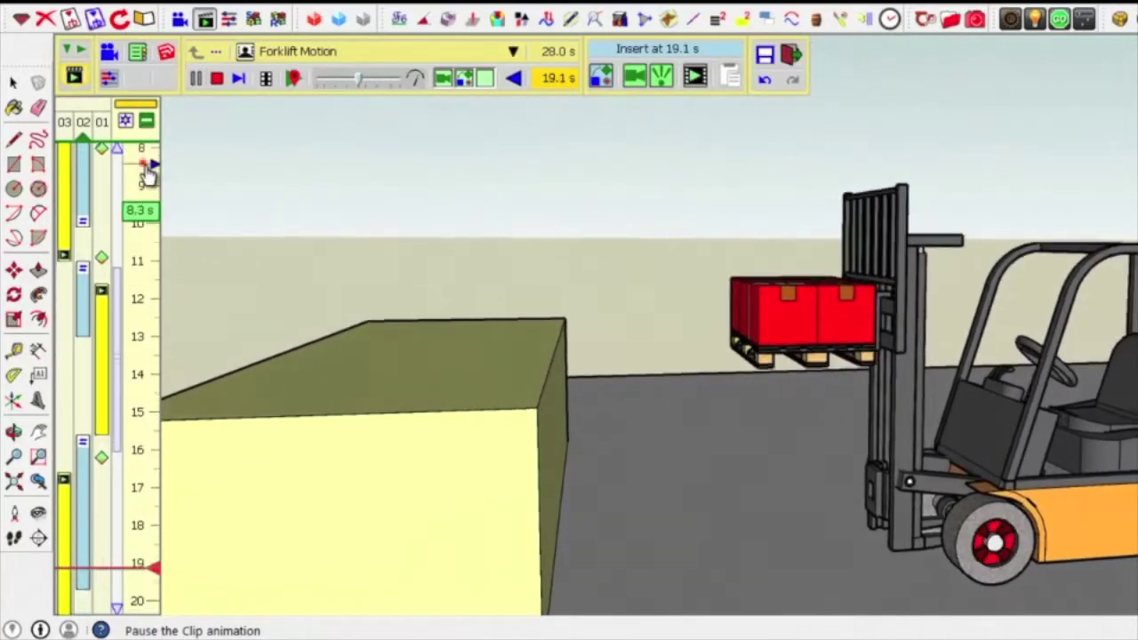
Step: Pause the clip at 8.4 s and show View_16's settings (start 23.7 s, duration 0.0 s)
click(143, 167)
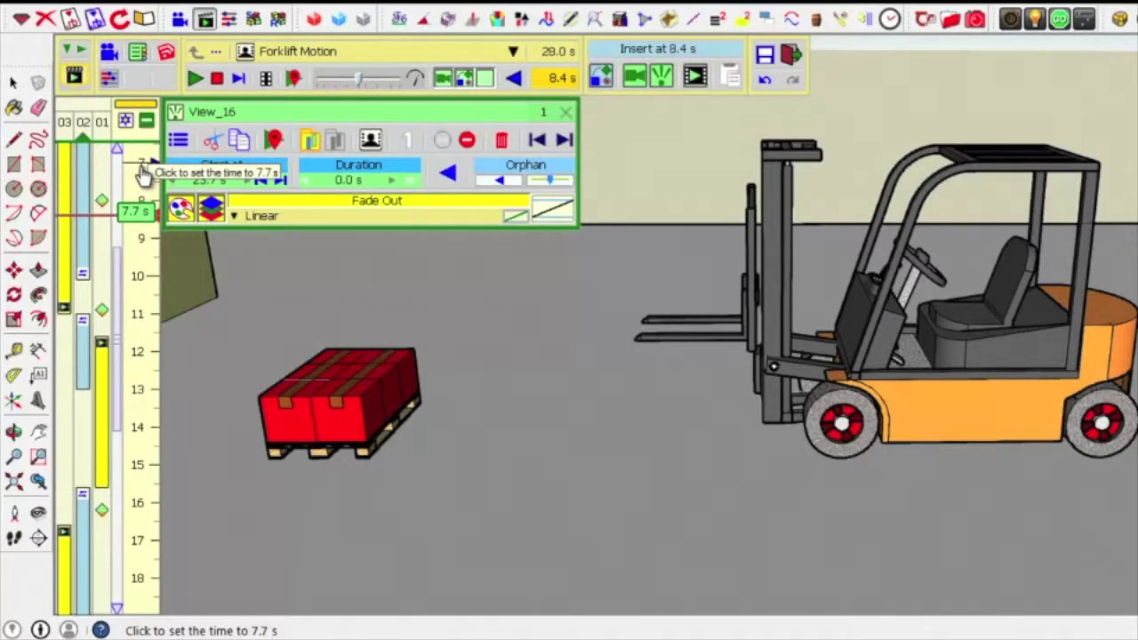
scroll(142, 175, up, 1)
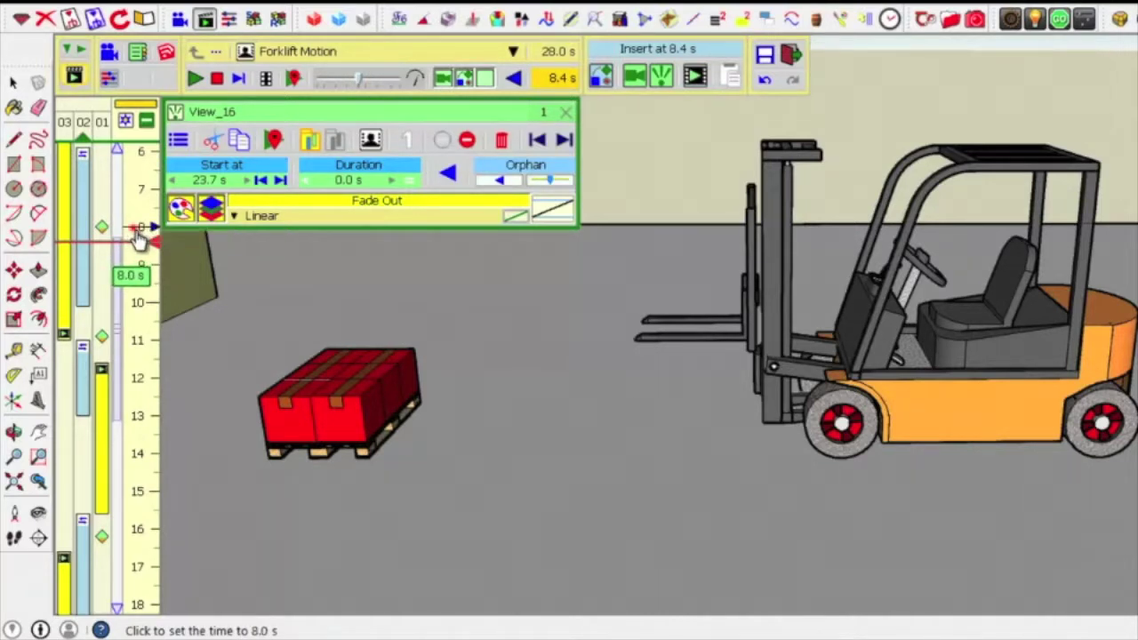
Step: Move the clip time from 8.0 s to 10.9 s and show View_8's properties
click(137, 238)
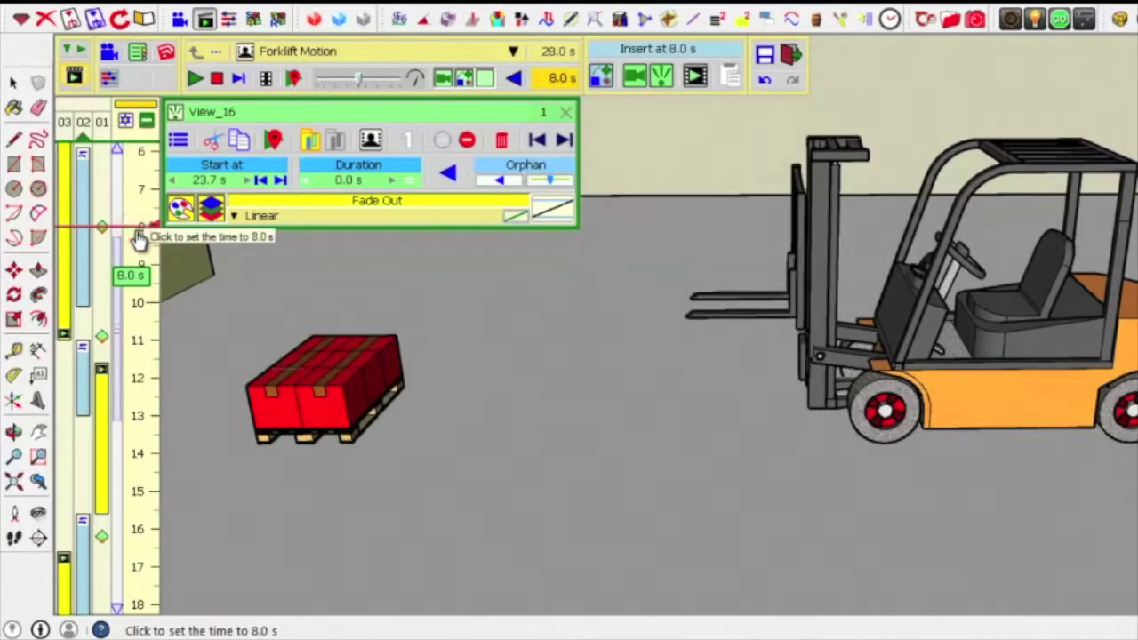
drag(138, 240, 139, 345)
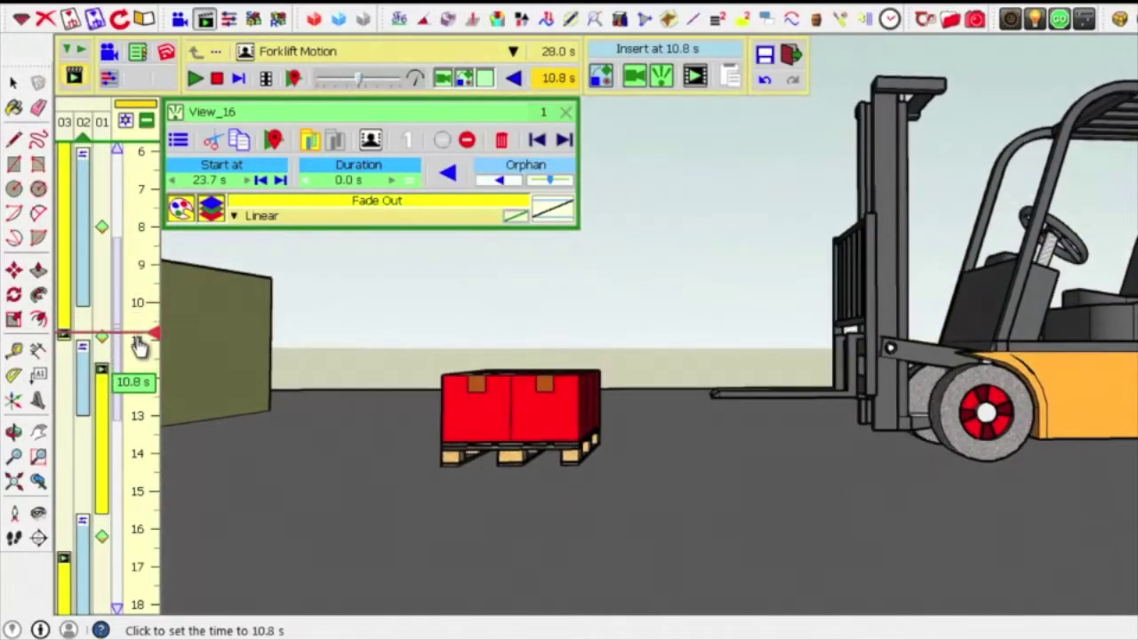
drag(141, 347, 143, 349)
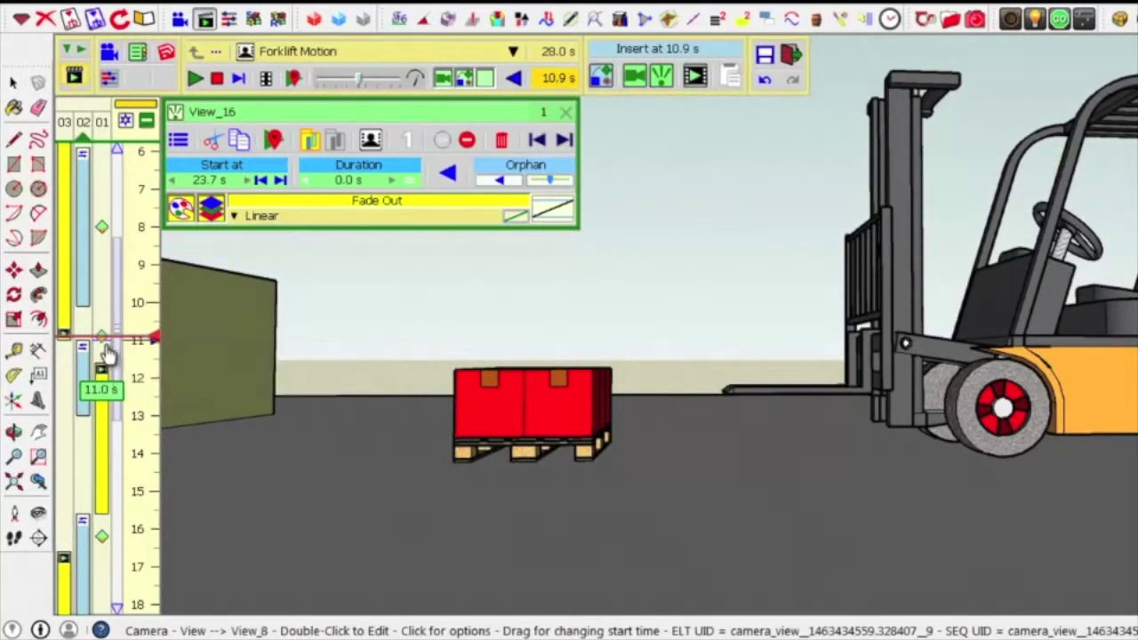
mouse_move(103, 344)
click(99, 337)
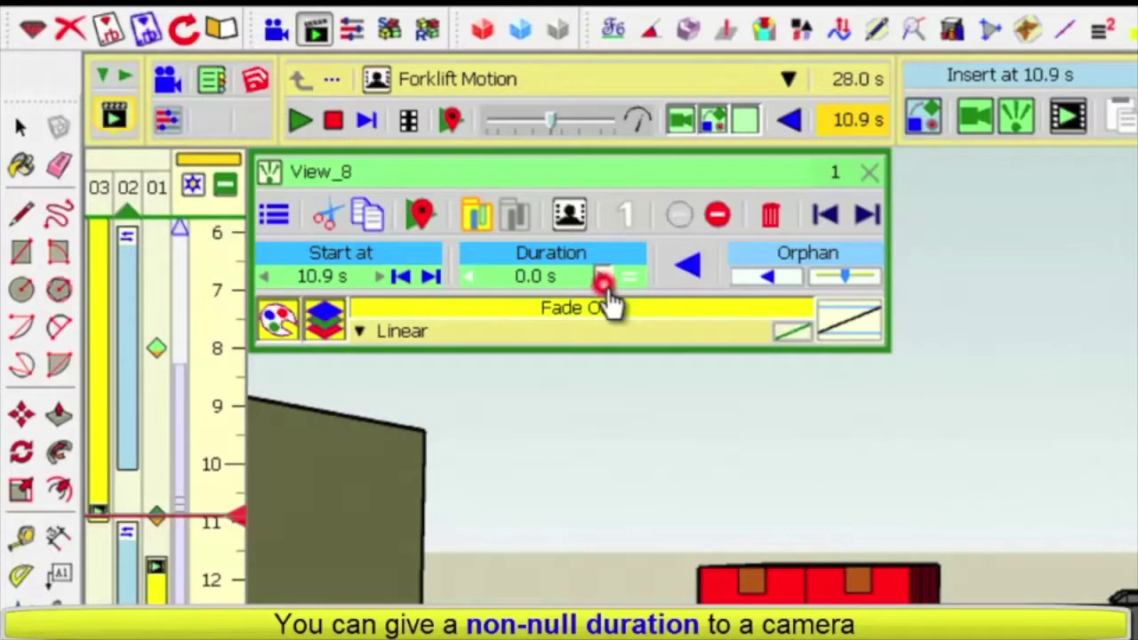
Step: Increase View_8's transition duration from 0.0 s one second at a time
click(604, 280)
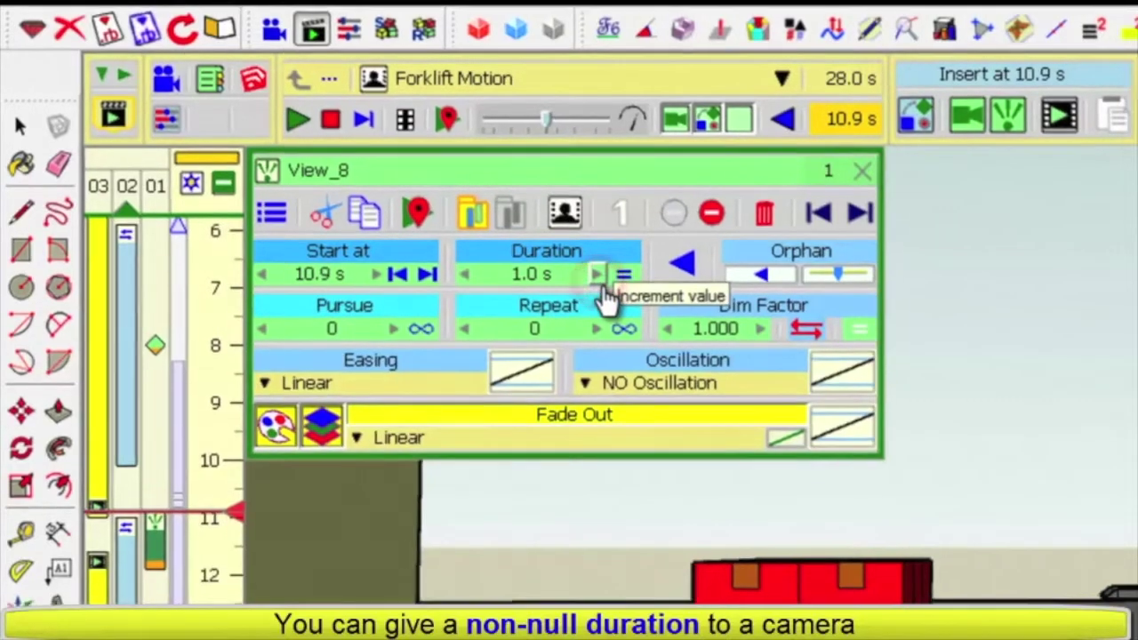
click(604, 278)
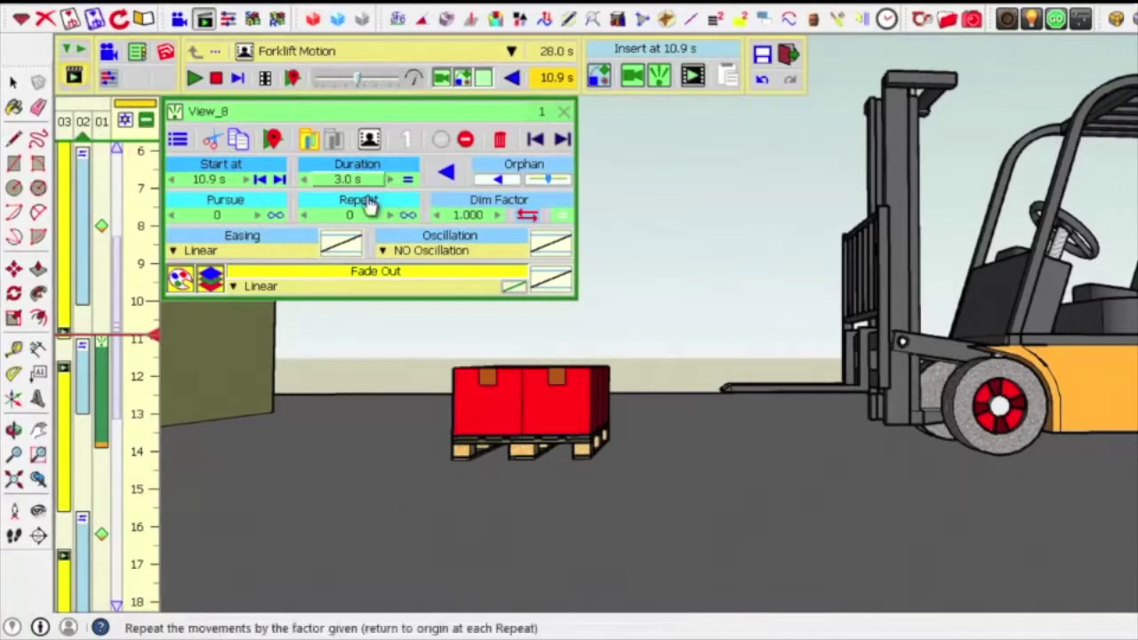
Step: Preview View_8's transition by playing the clip from 8.9 s and pausing at 19.1 s
click(155, 263)
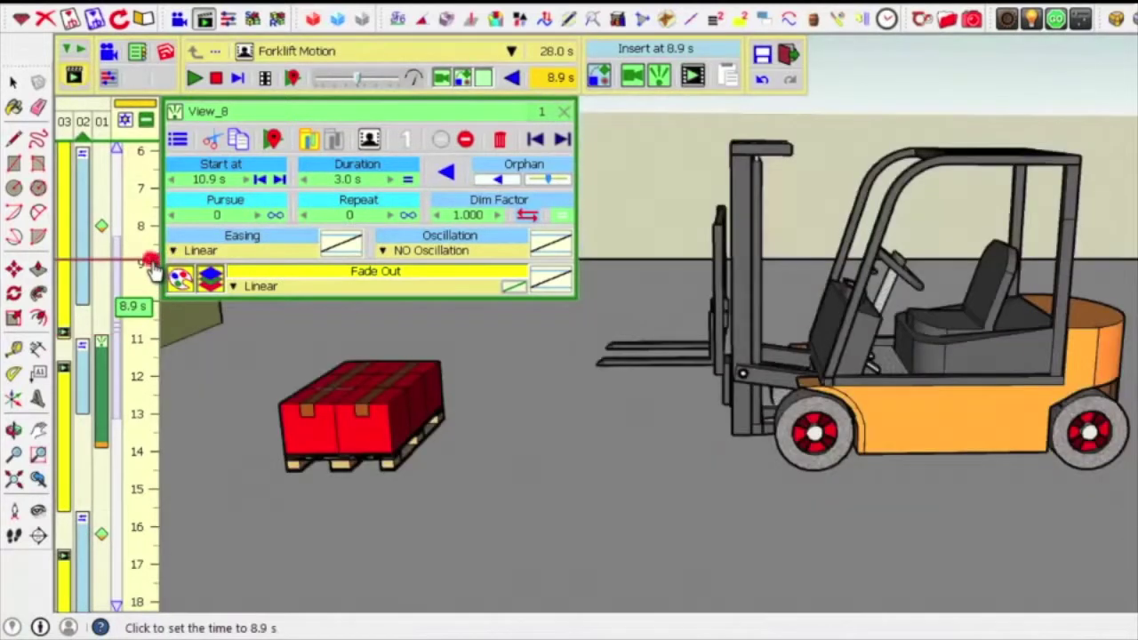
key(space)
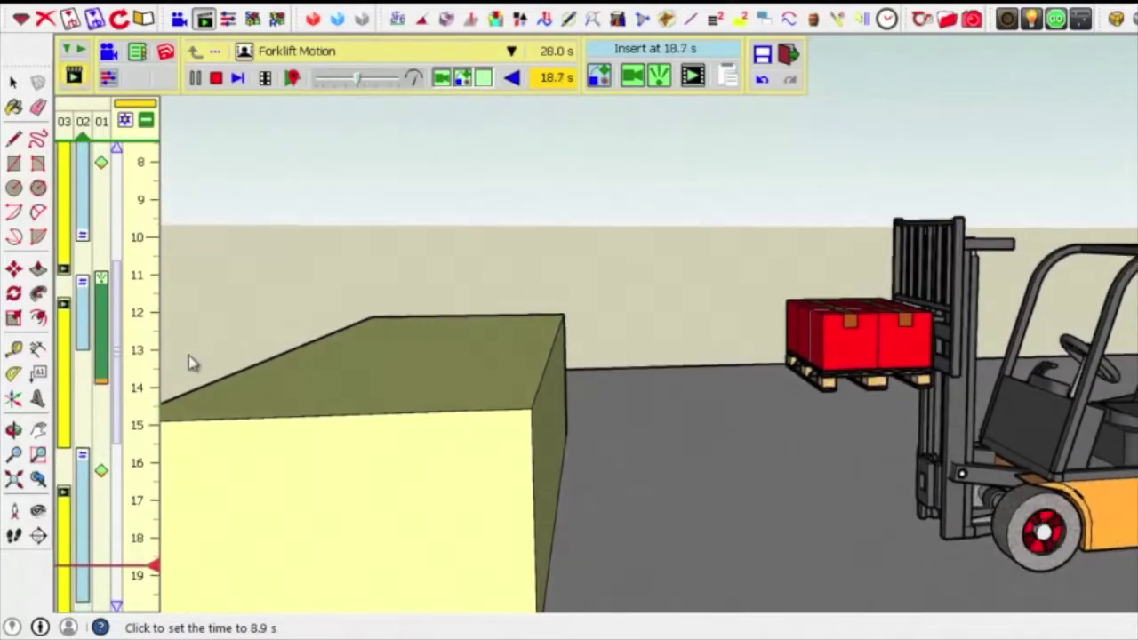
click(195, 345)
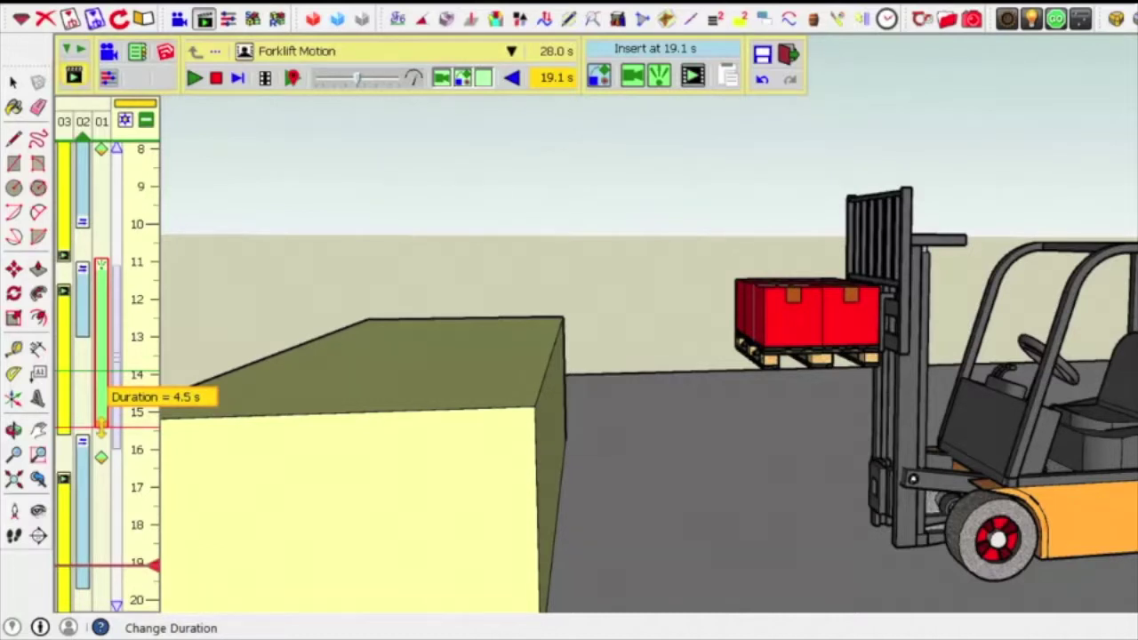
Step: Show View_8's settings (start 10.9 s, 4.5 s duration) and select the View_10 marker at 18.1 s
click(100, 425)
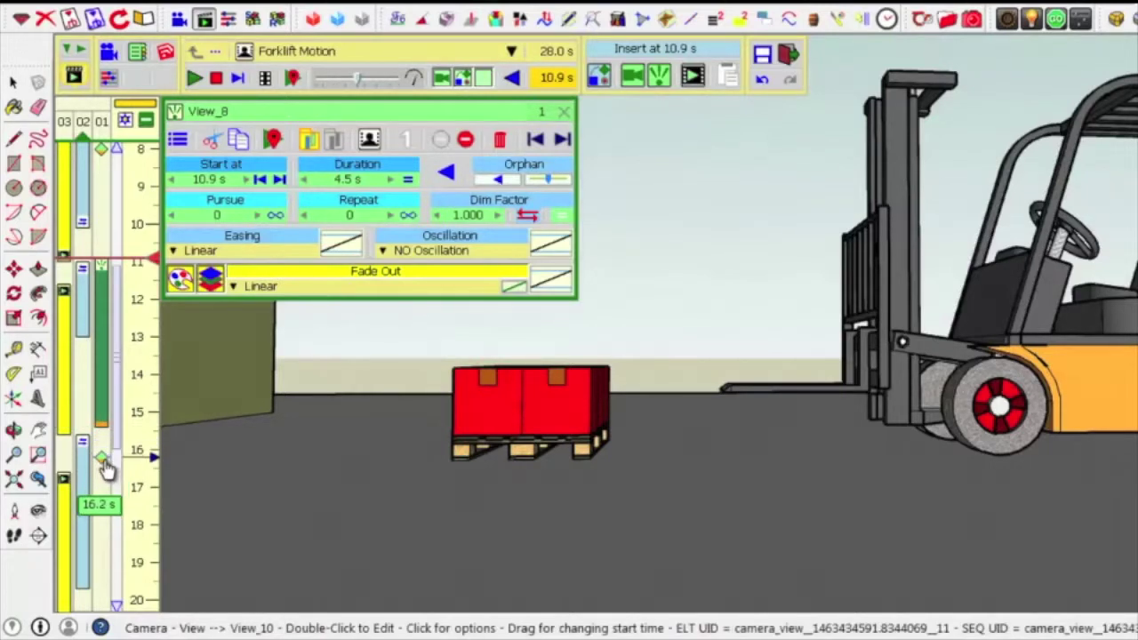
click(104, 460)
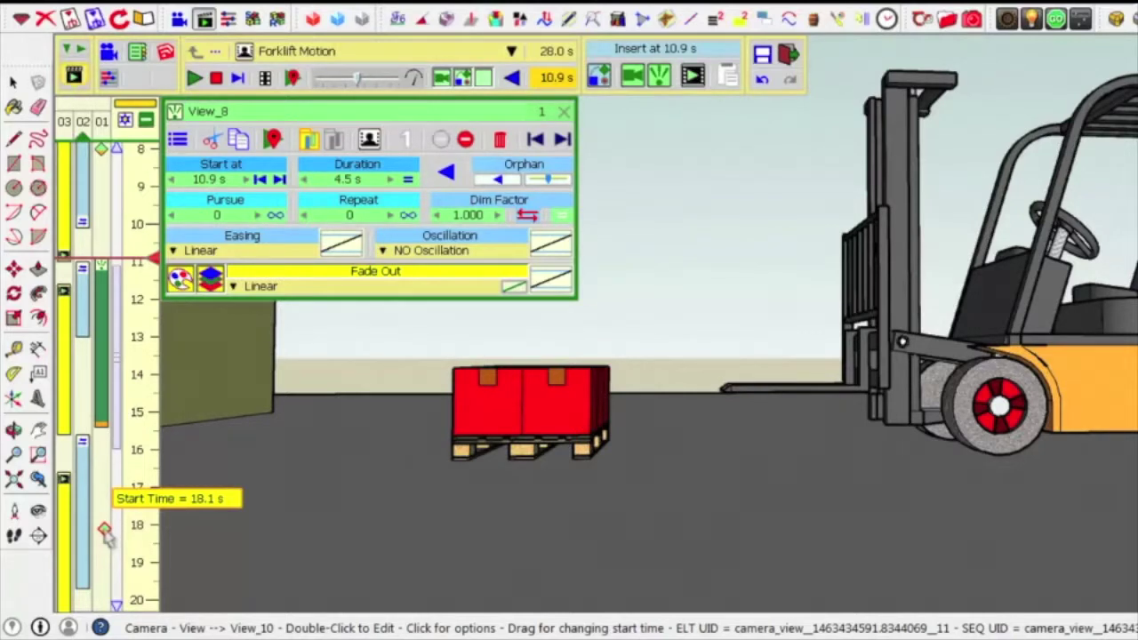
Step: Show View_10's settings (start 18.1 s) and set the clip time back to 10.7 s
click(105, 531)
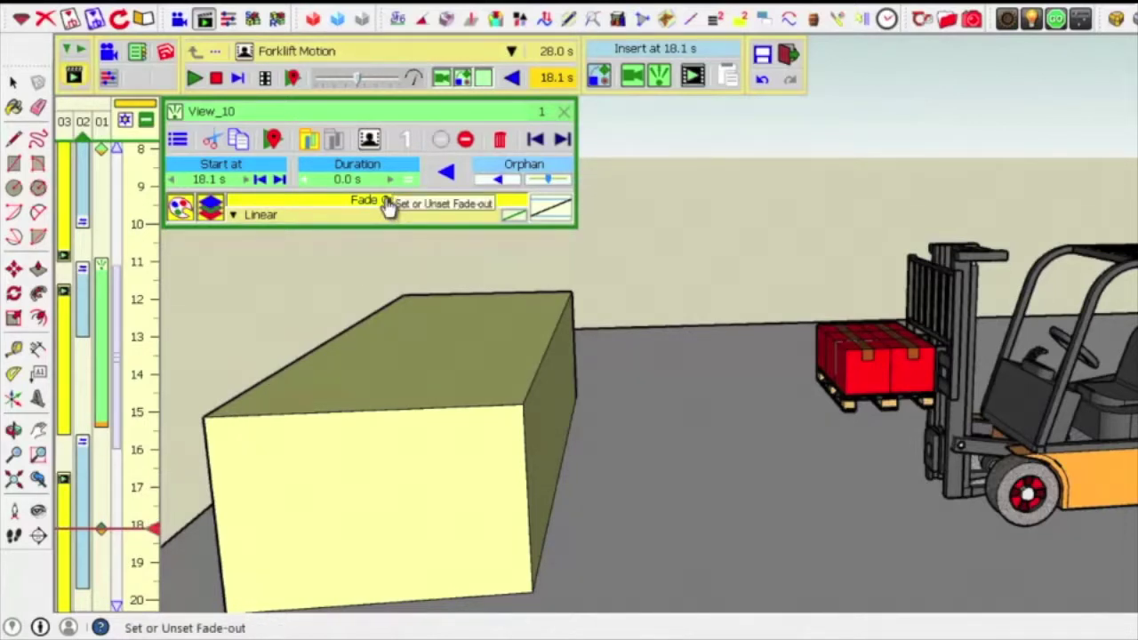
click(151, 260)
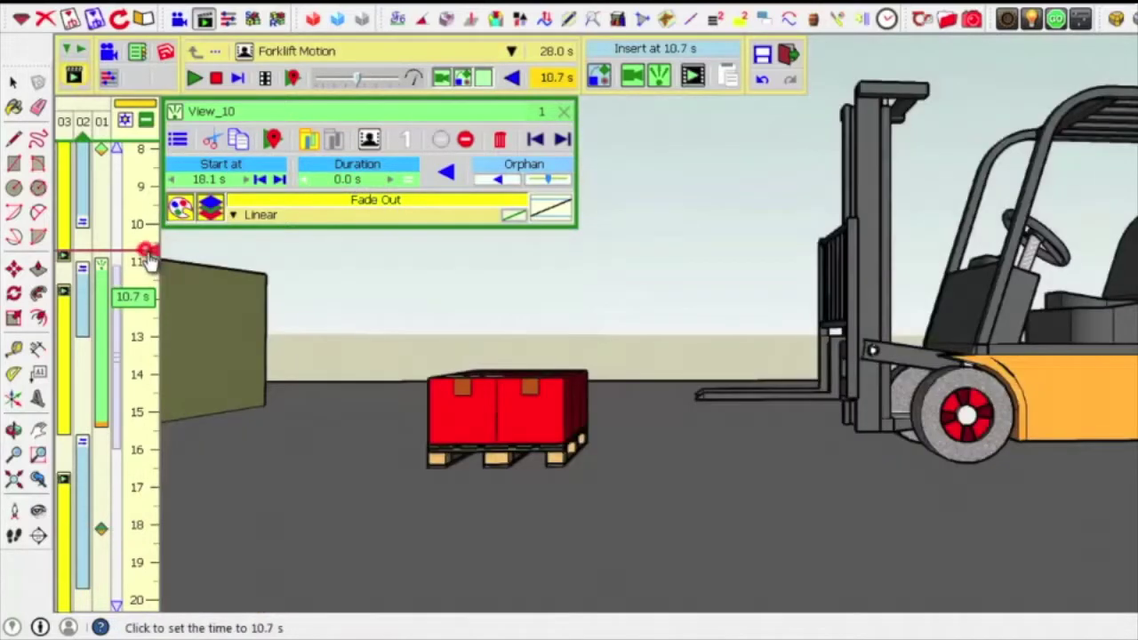
Step: Play the clip from 10.7 s to its 28.0 s end, then switch to Player Mode
key(space)
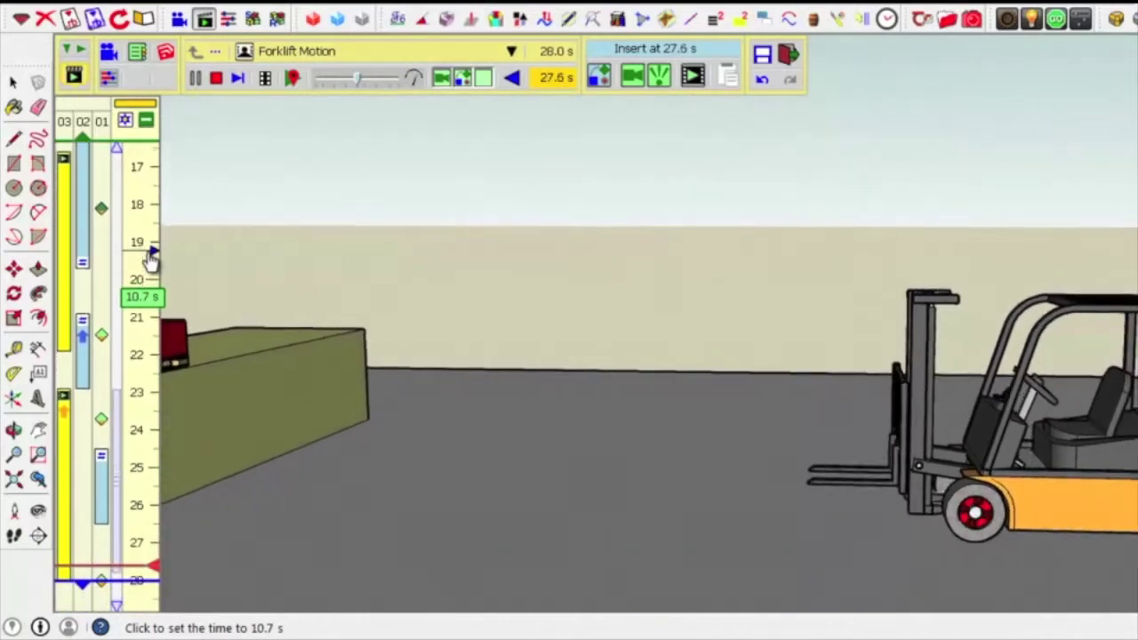
click(151, 258)
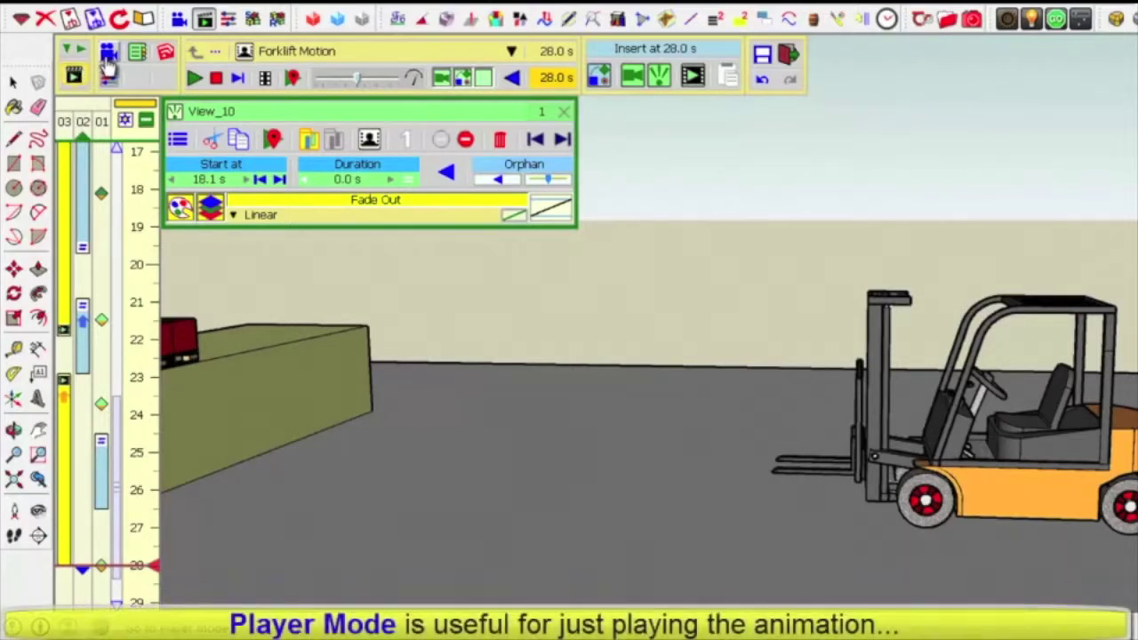
click(109, 55)
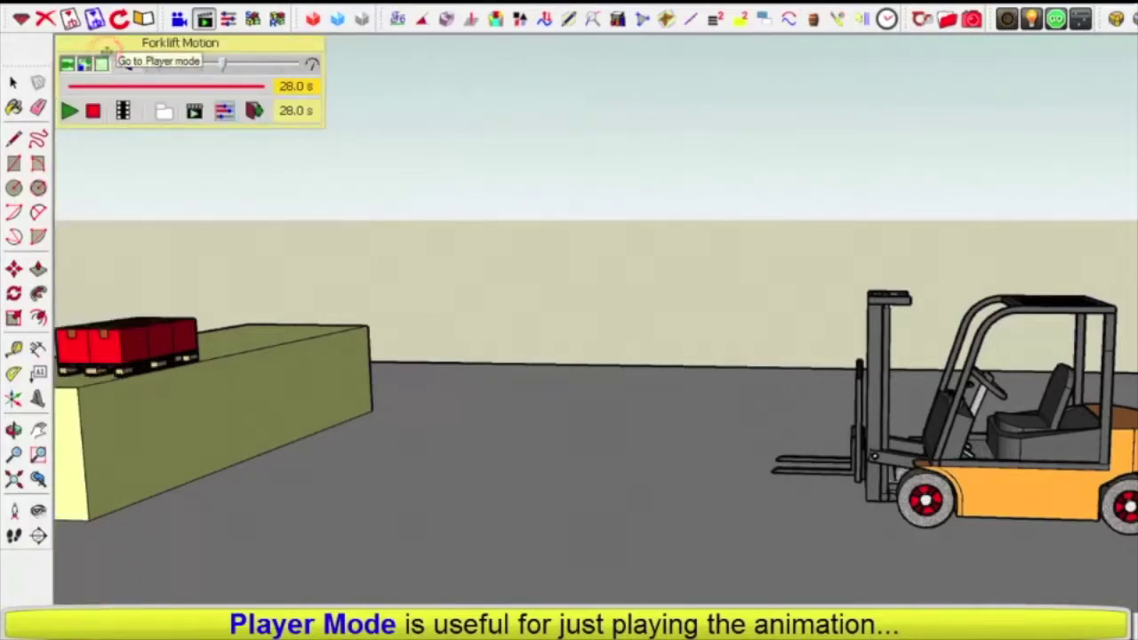
click(68, 110)
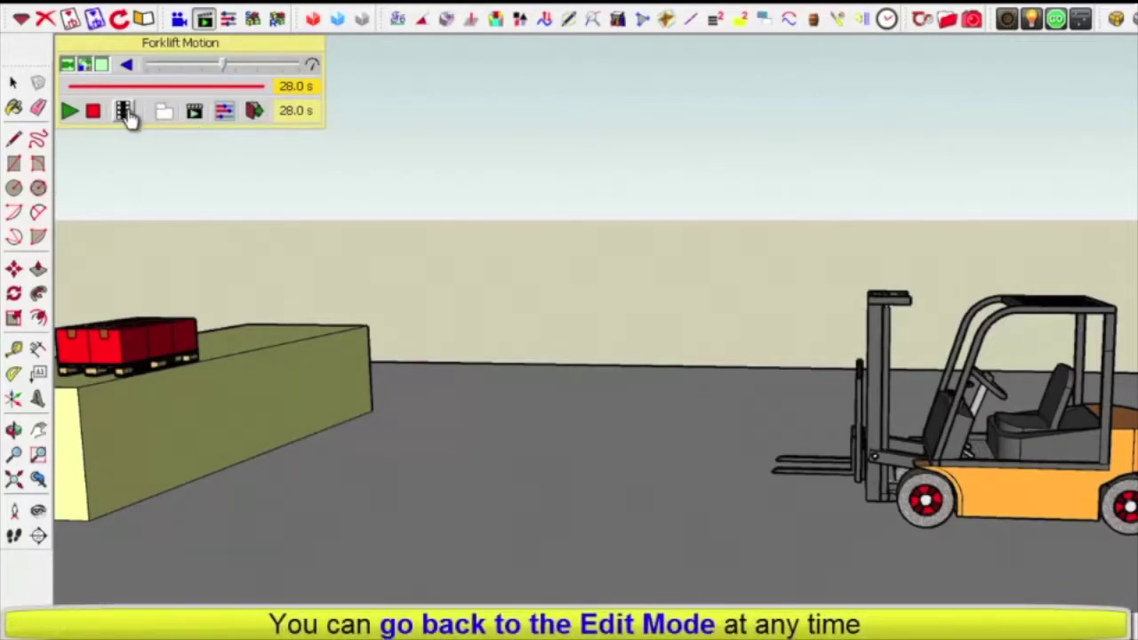
click(196, 111)
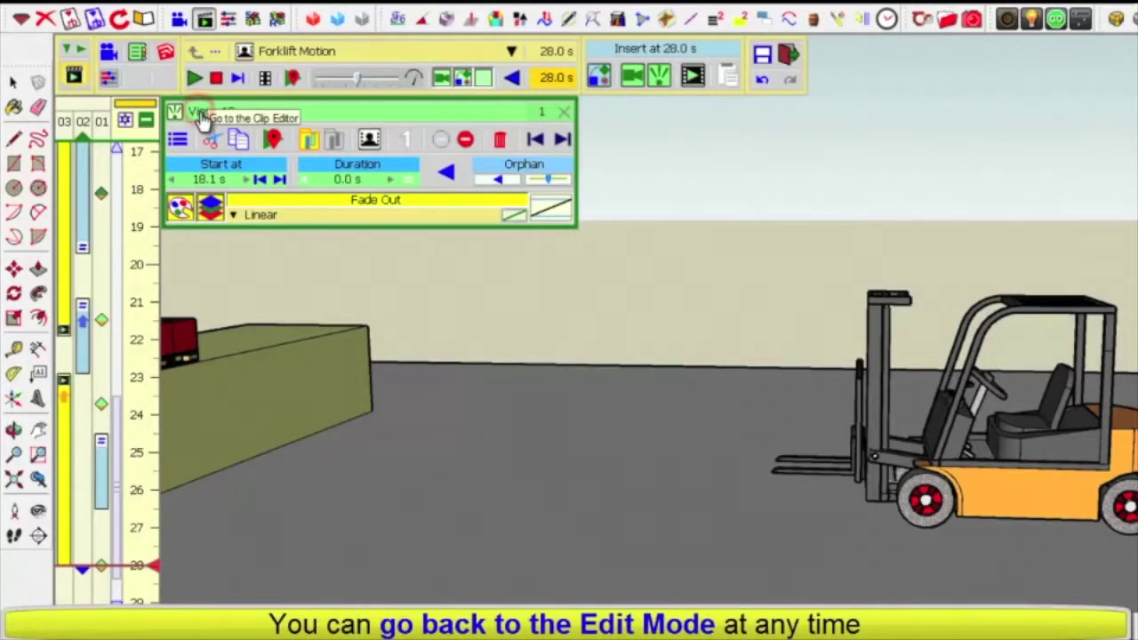